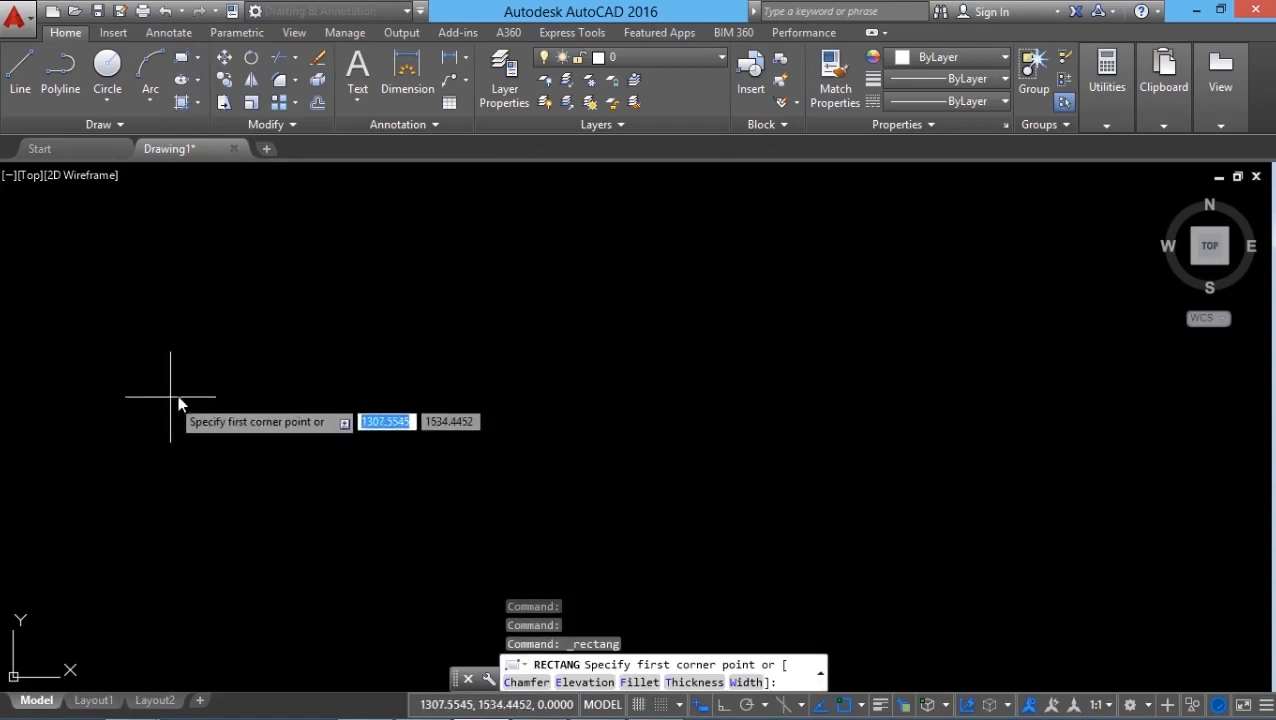
Draw a rectangle 120 long and 60 wide as the table outline.
{"action": "left_click", "coordinate": [183, 393]}
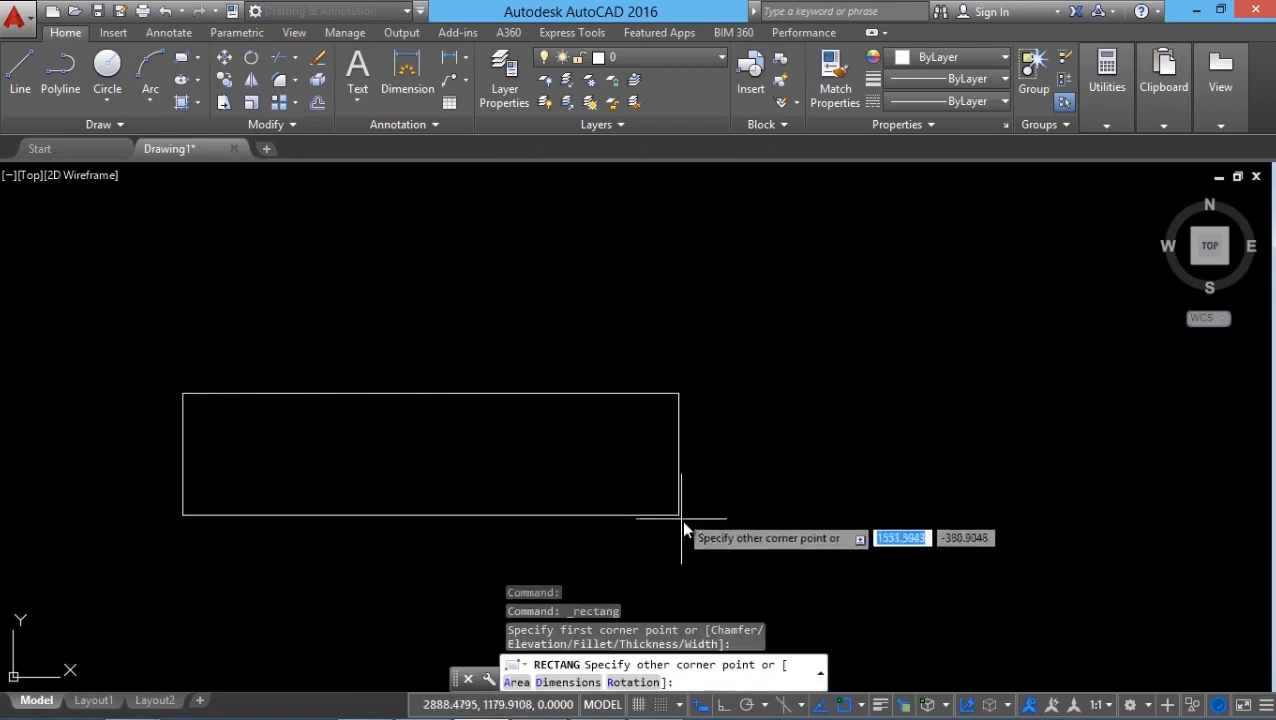
{"action": "left_click", "coordinate": [547, 684]}
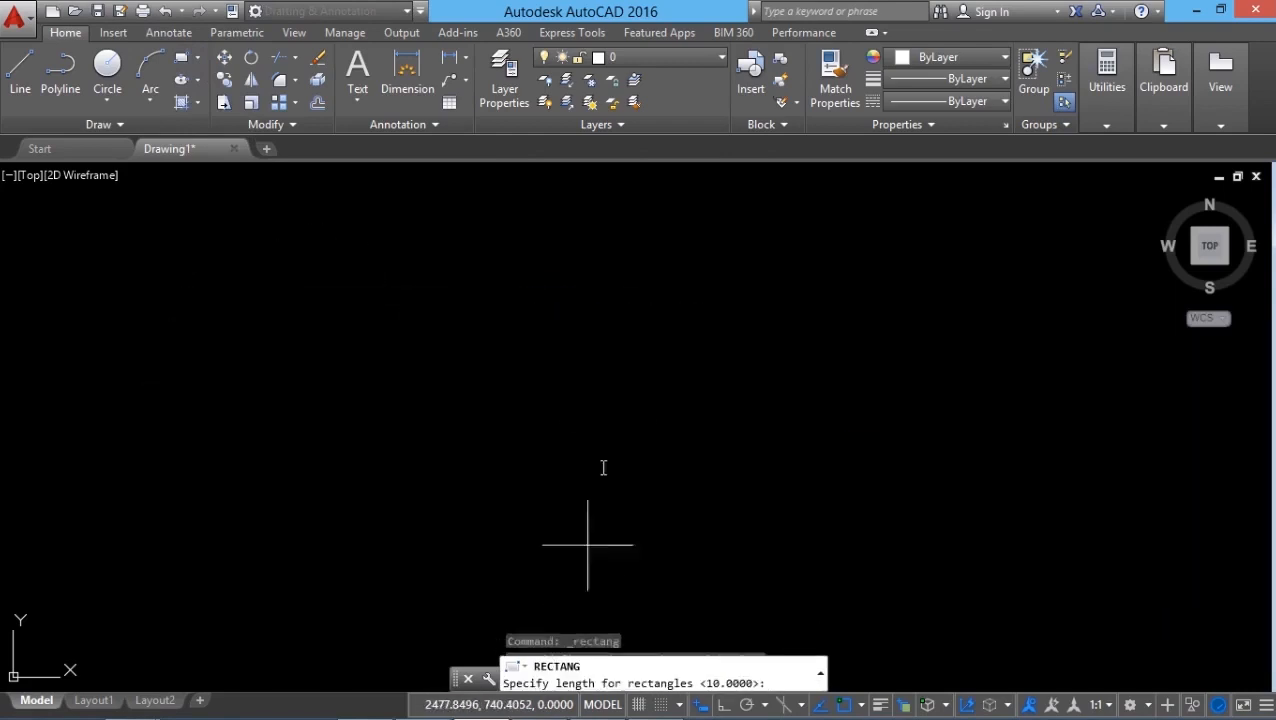
{"action": "type", "text": "1"}
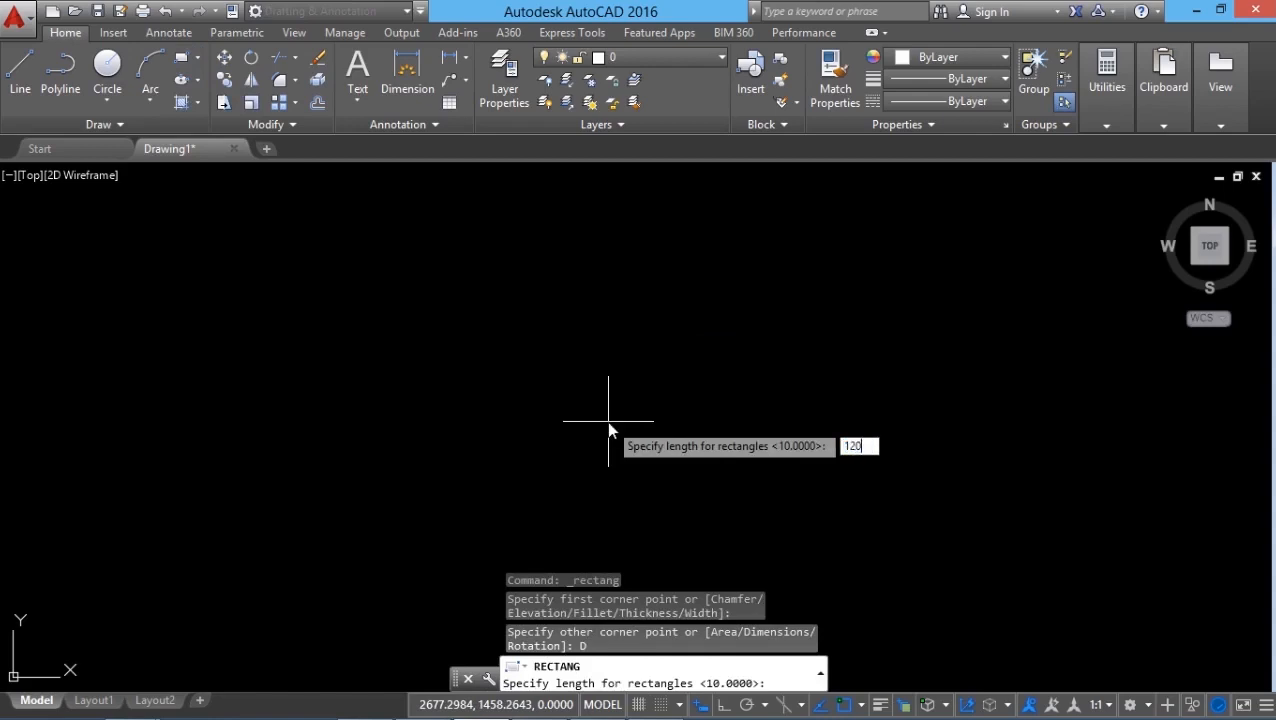
{"action": "type", "text": "20"}
{"action": "key", "text": "Return"}
{"action": "type", "text": "60"}
{"action": "key", "text": "Return"}
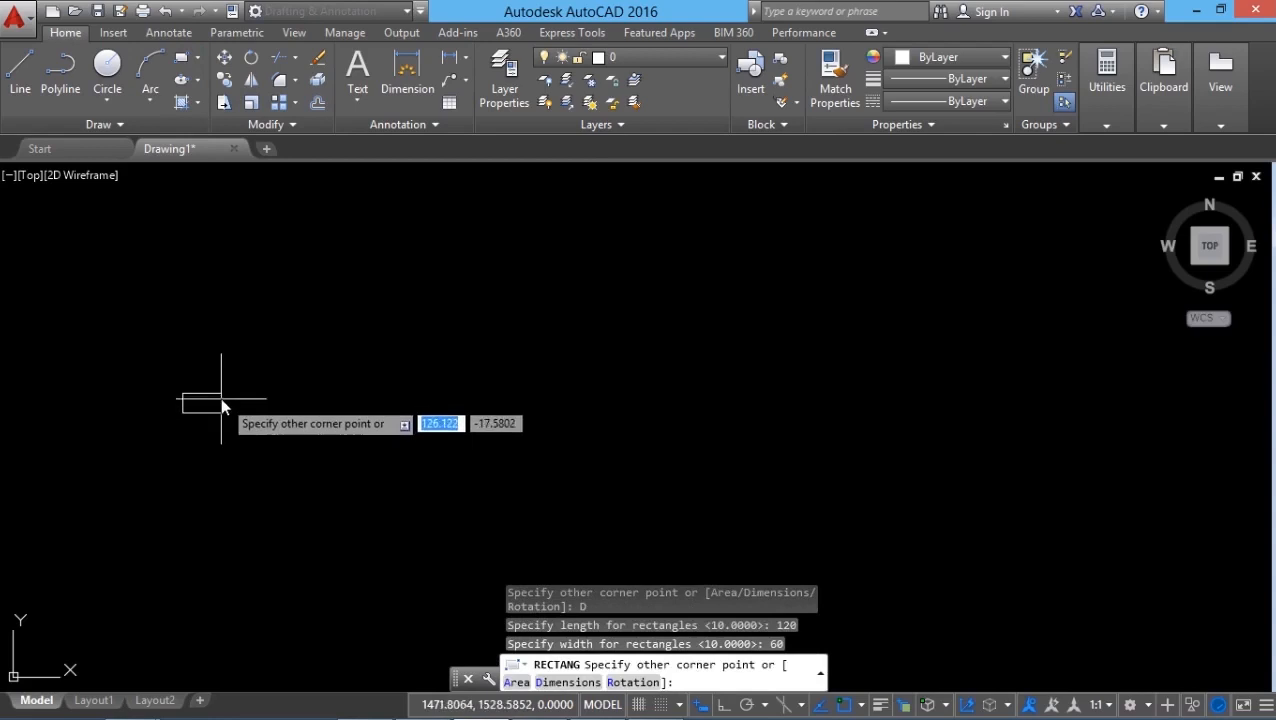
{"action": "left_click", "coordinate": [186, 402]}
{"action": "scroll", "coordinate": [183, 435], "scroll_direction": "up", "scroll_amount": 5}
{"action": "scroll", "coordinate": [241, 325], "scroll_direction": "up", "scroll_amount": 2}
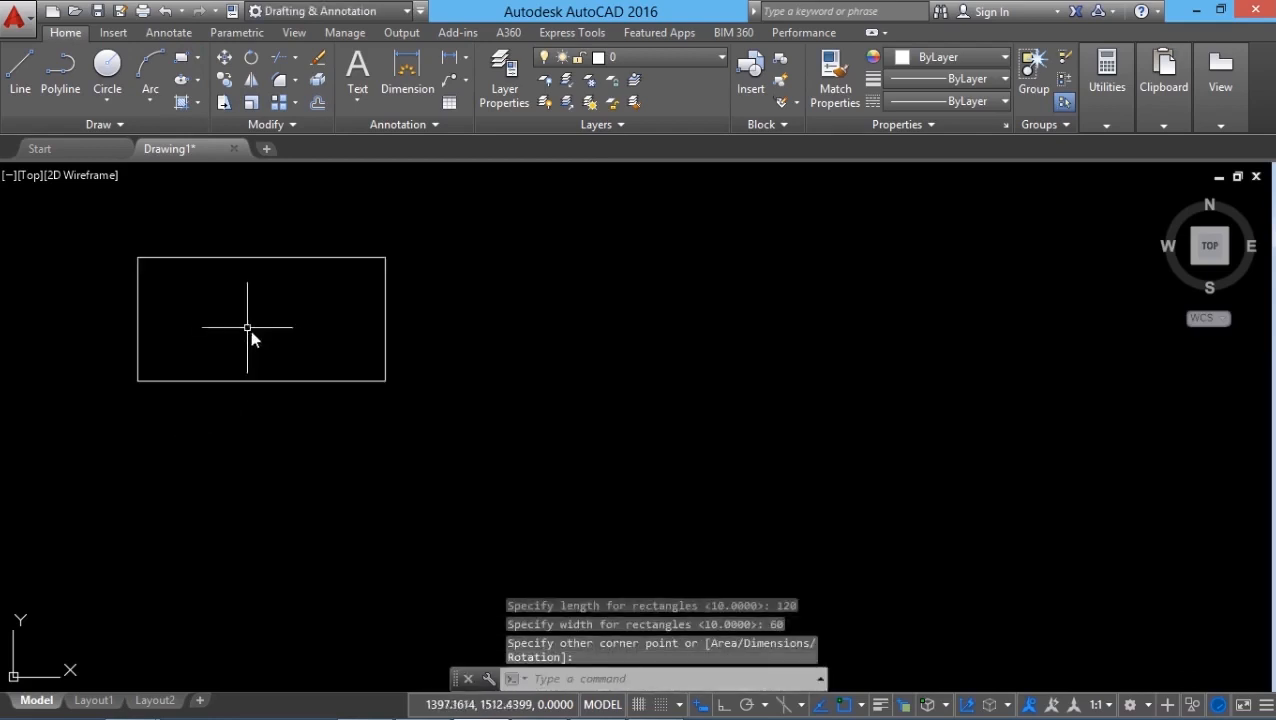
Draw a 45 by 45 square just below the table rectangle as the chair seat.
{"action": "left_click", "coordinate": [197, 102]}
{"action": "left_click", "coordinate": [198, 89]}
{"action": "left_click", "coordinate": [242, 501]}
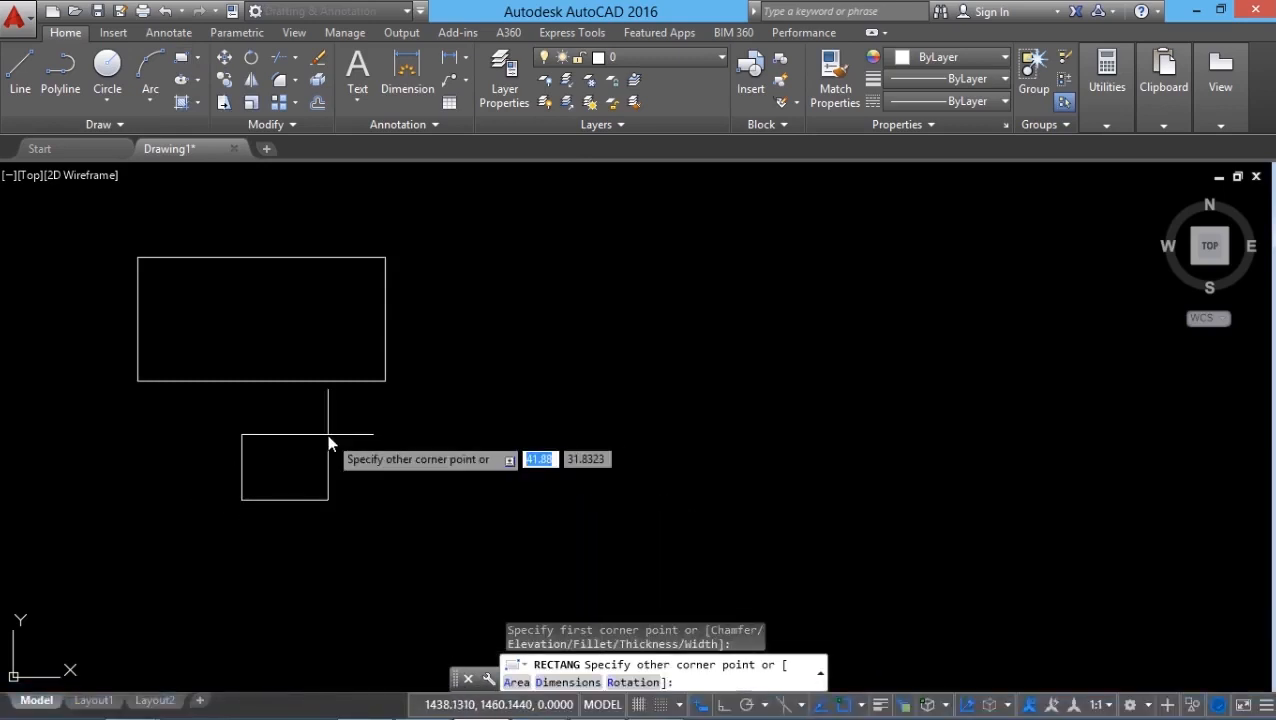
{"action": "type", "text": "45"}
{"action": "key", "text": "Tab"}
{"action": "type", "text": "45"}
{"action": "key", "text": "Return"}
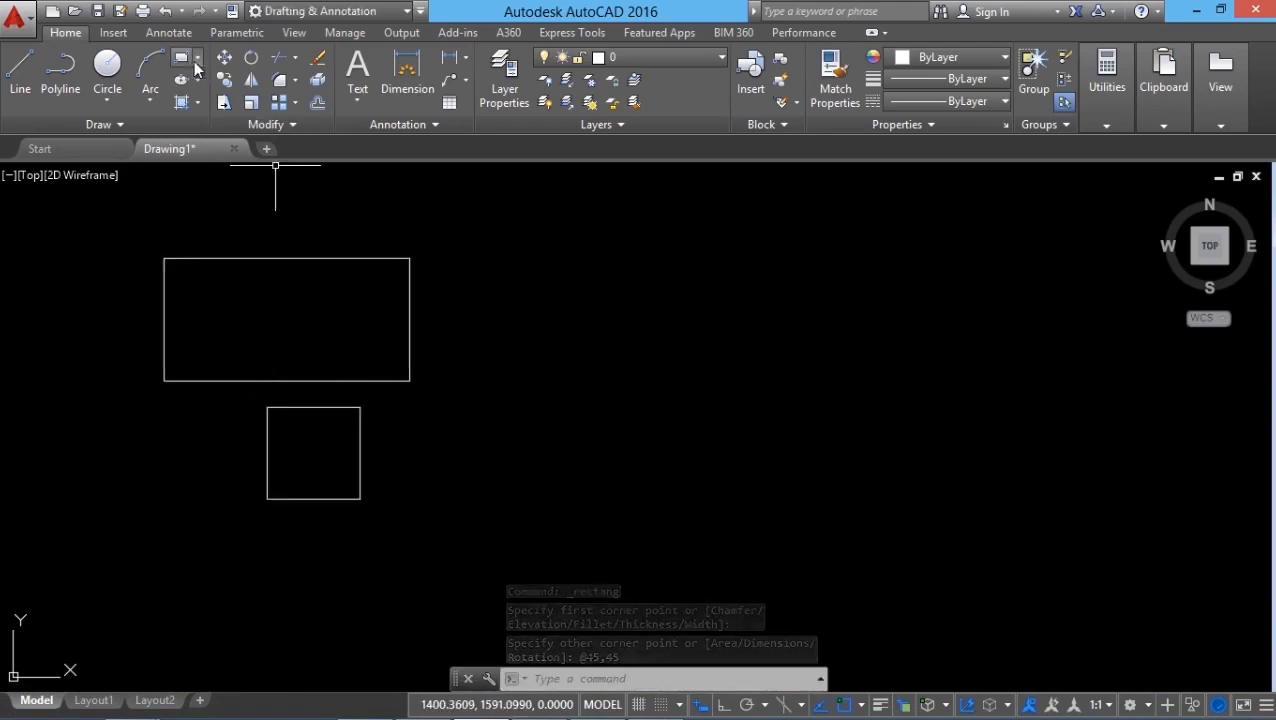
Trace an open polyline along the left, bottom and right sides of the seat square.
{"action": "left_click", "coordinate": [62, 86]}
{"action": "left_click", "coordinate": [268, 407]}
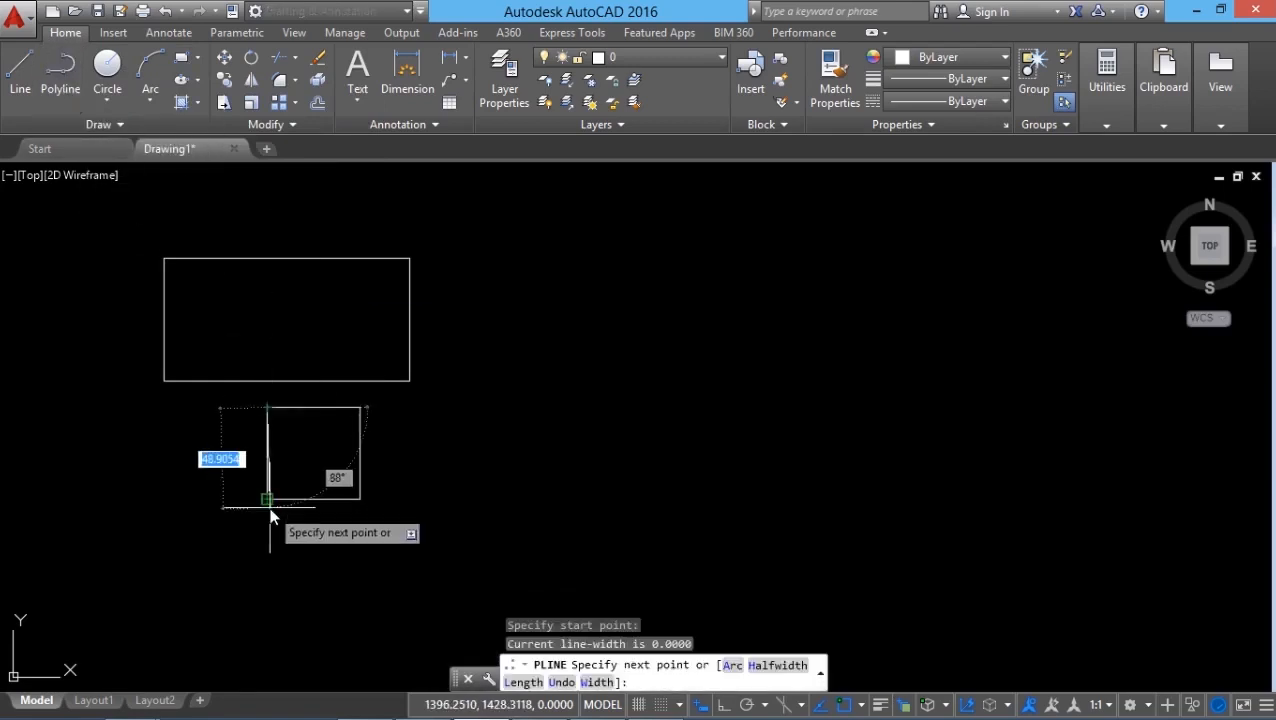
{"action": "left_click", "coordinate": [268, 503]}
{"action": "left_click", "coordinate": [359, 503]}
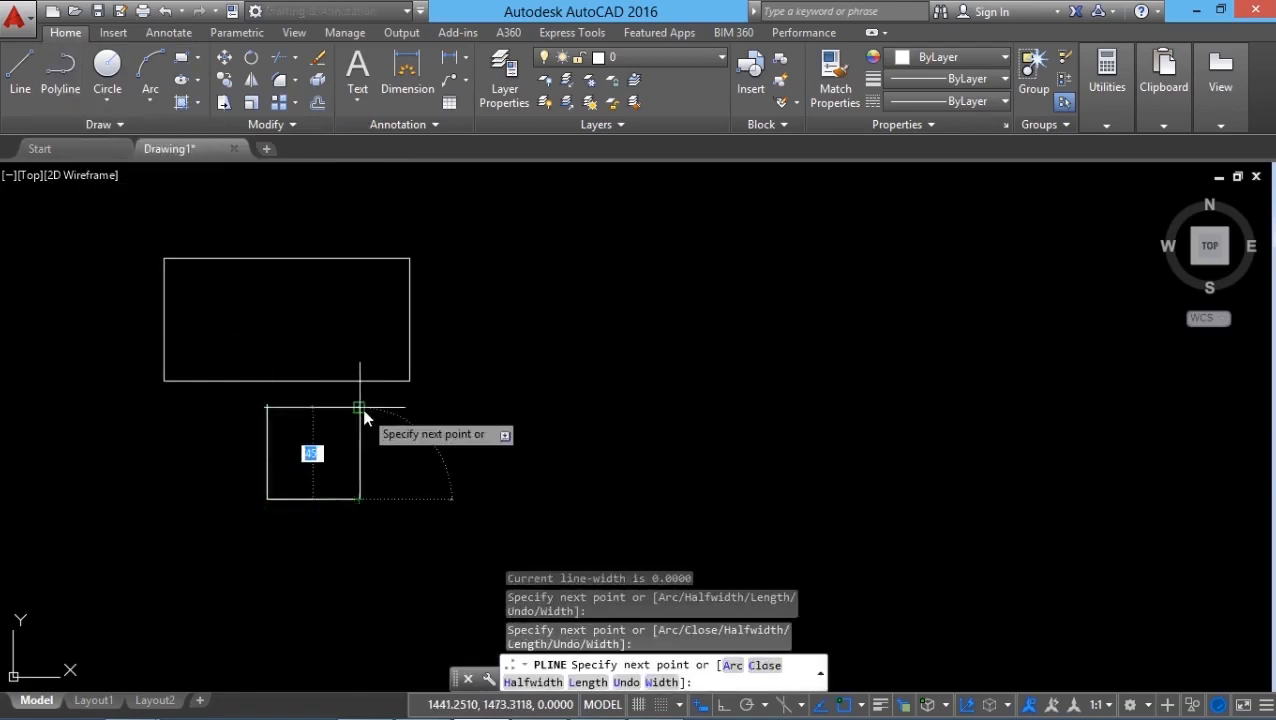
{"action": "left_click", "coordinate": [362, 410]}
{"action": "key", "text": "Return"}
Offset the three-sided polyline outward from the seat square by 9.
{"action": "type", "text": "o"}
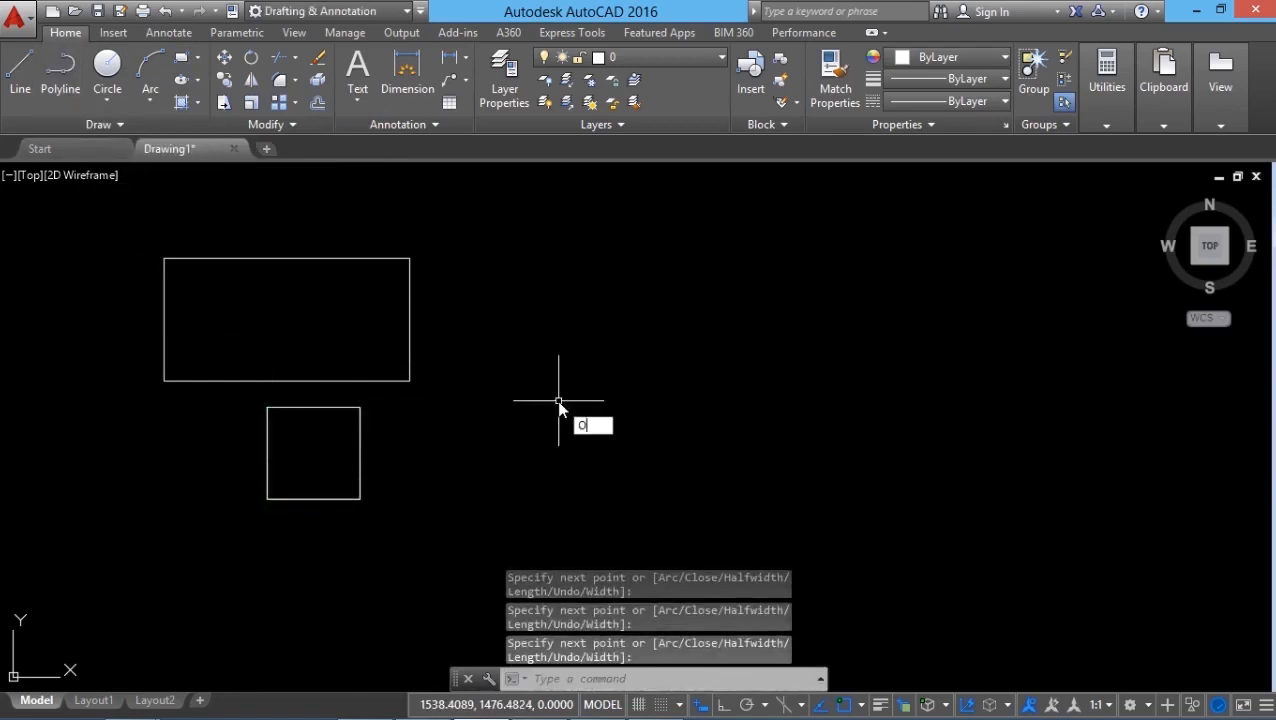
{"action": "key", "text": "Return"}
{"action": "type", "text": "9"}
{"action": "key", "text": "Return"}
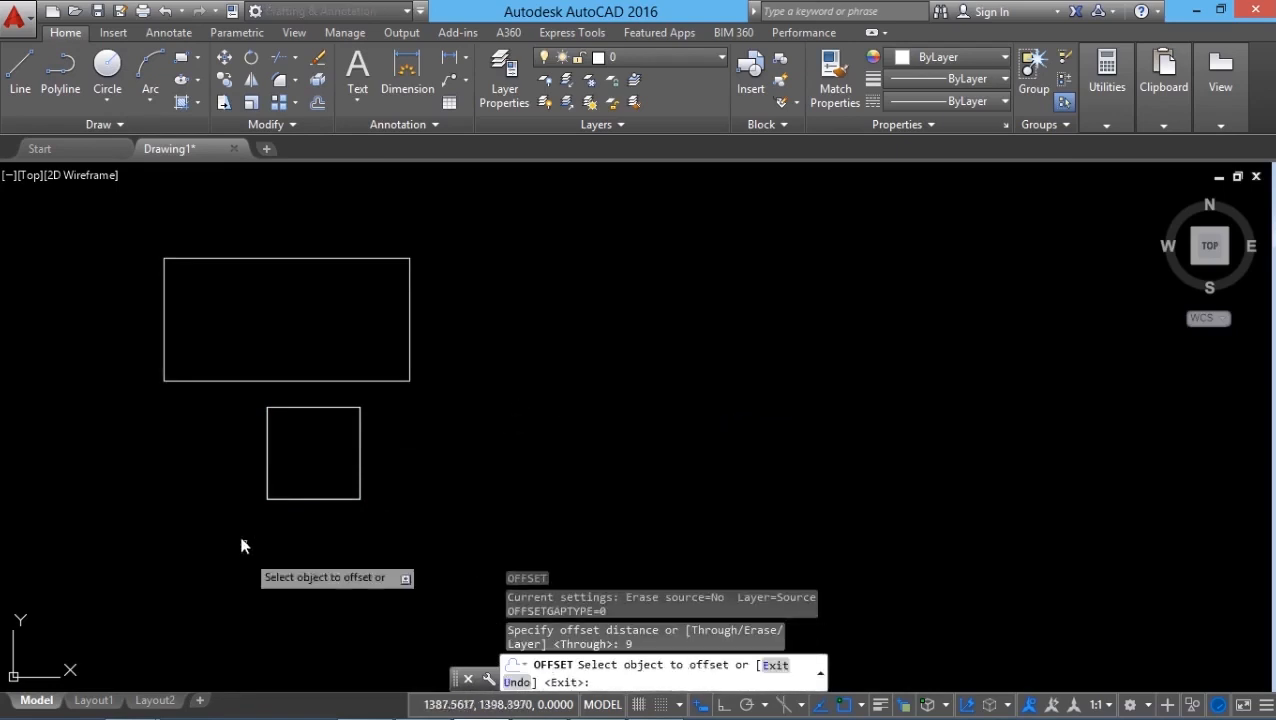
{"action": "left_click", "coordinate": [361, 455]}
{"action": "left_click", "coordinate": [432, 528]}
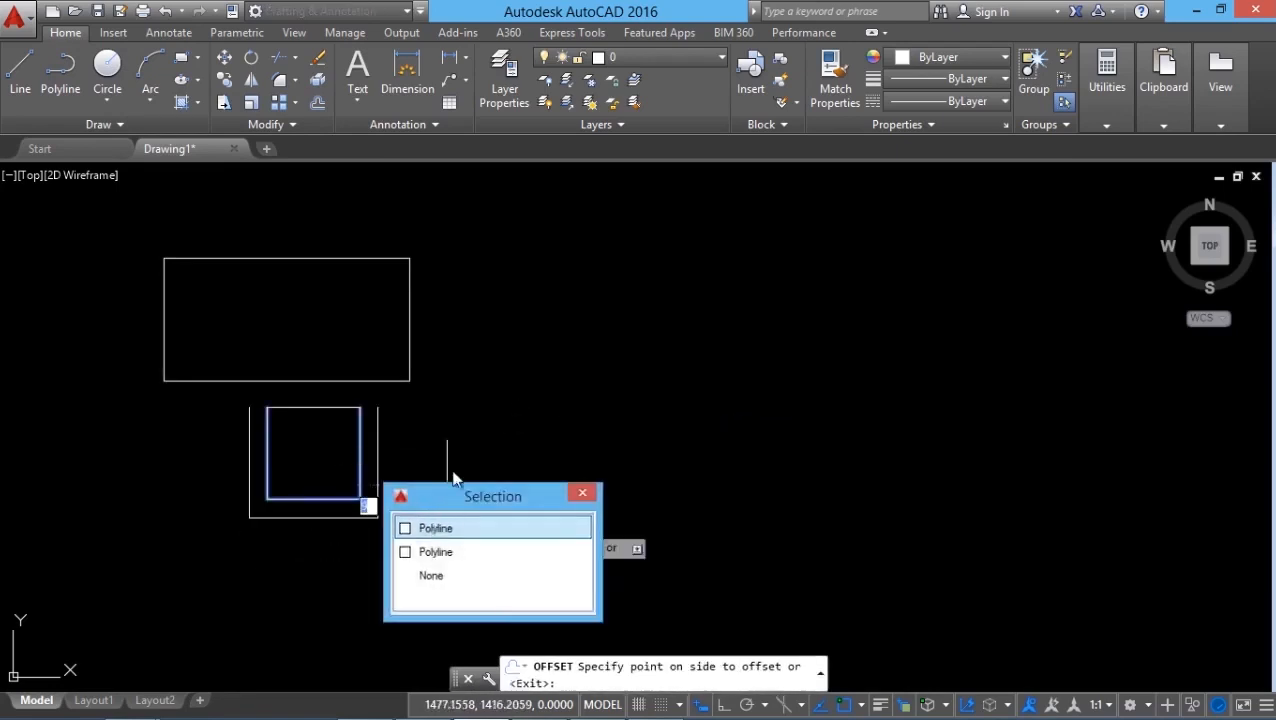
{"action": "left_click", "coordinate": [455, 468]}
{"action": "key", "text": "Escape"}
Draw a three-point arc capping the left armrest, from the outer line's upper end to the seat's upper-left corner.
{"action": "left_click", "coordinate": [24, 82]}
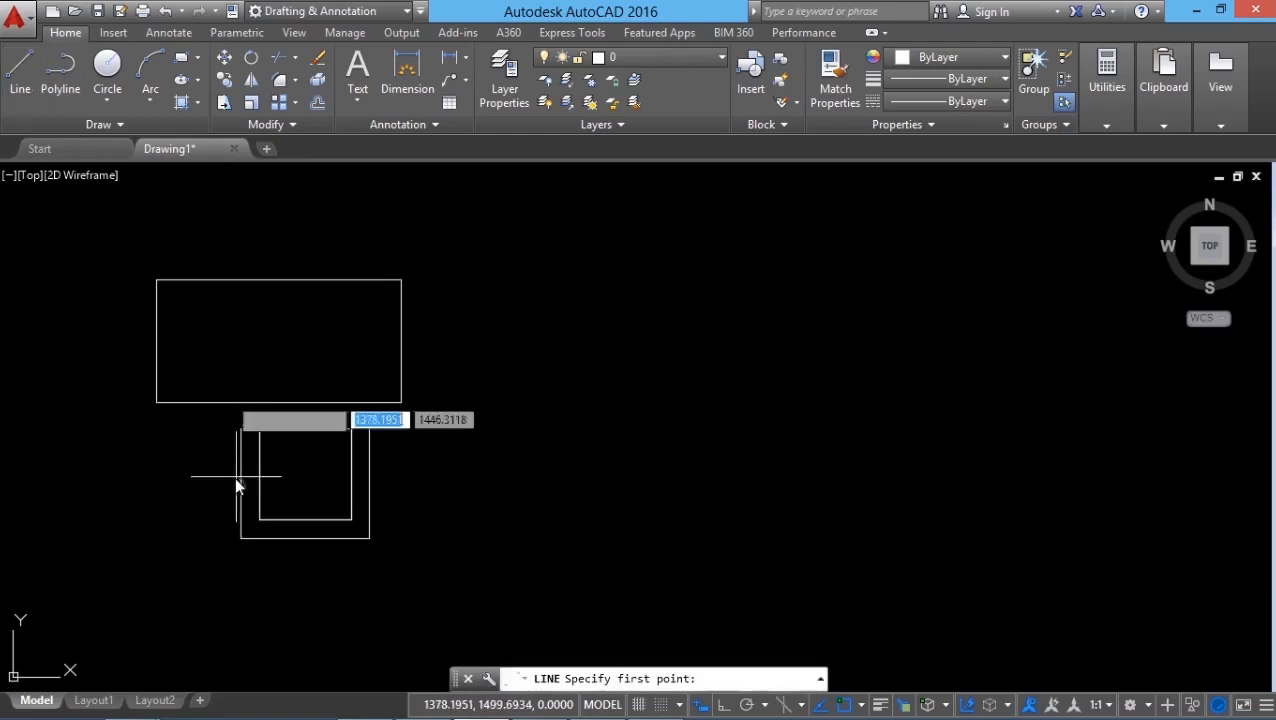
{"action": "left_click", "coordinate": [238, 430]}
{"action": "left_click", "coordinate": [152, 90]}
{"action": "left_click", "coordinate": [155, 97]}
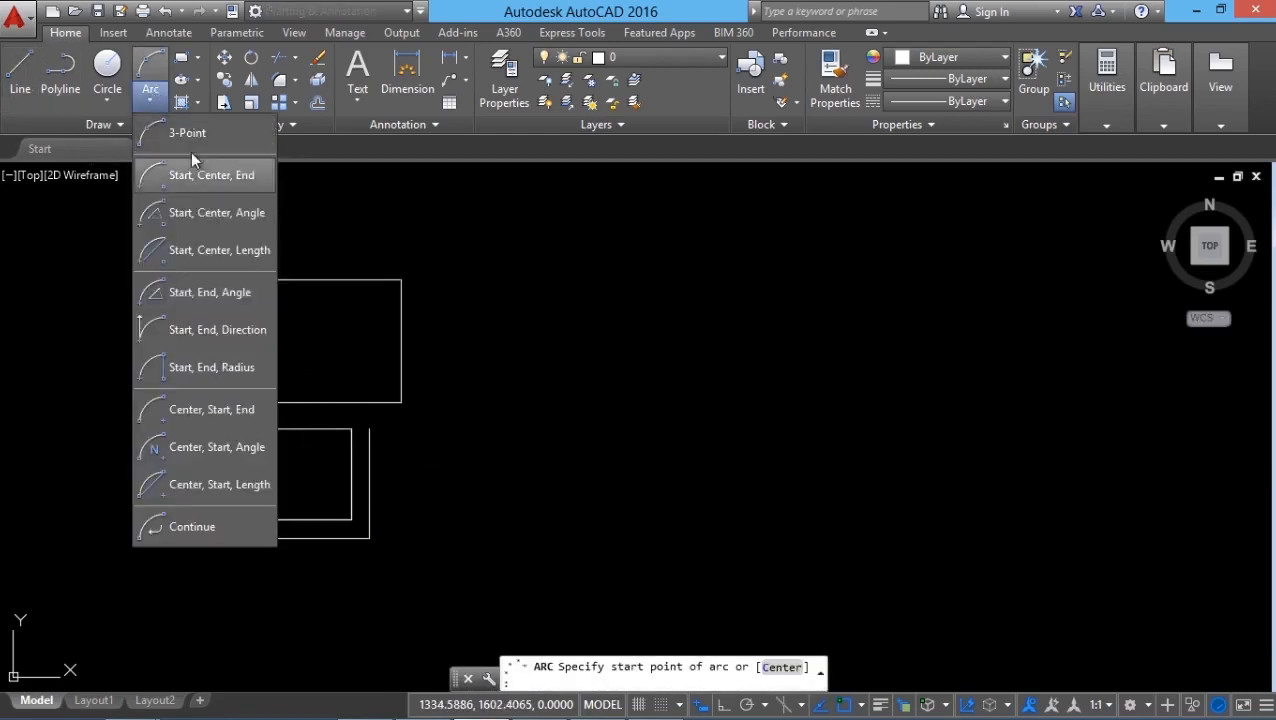
{"action": "left_click", "coordinate": [195, 172]}
{"action": "scroll", "coordinate": [221, 440], "scroll_direction": "up", "scroll_amount": 5}
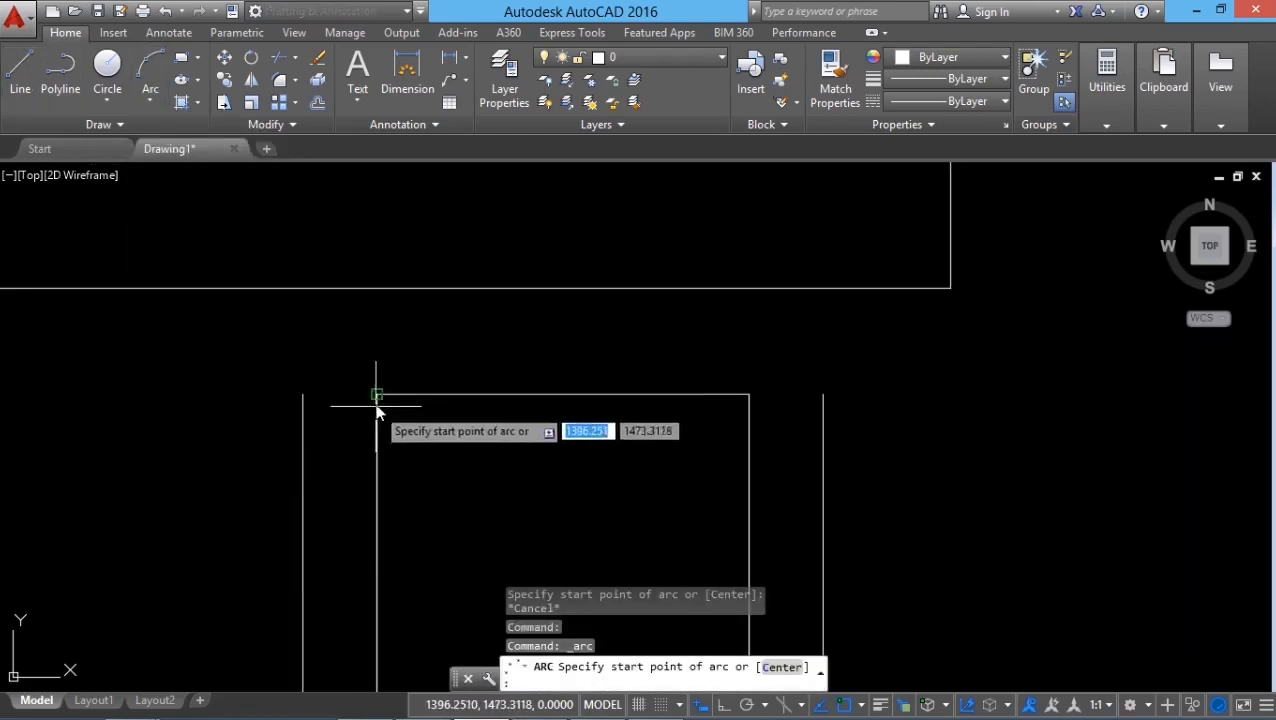
{"action": "left_click", "coordinate": [303, 394]}
{"action": "left_click", "coordinate": [338, 353]}
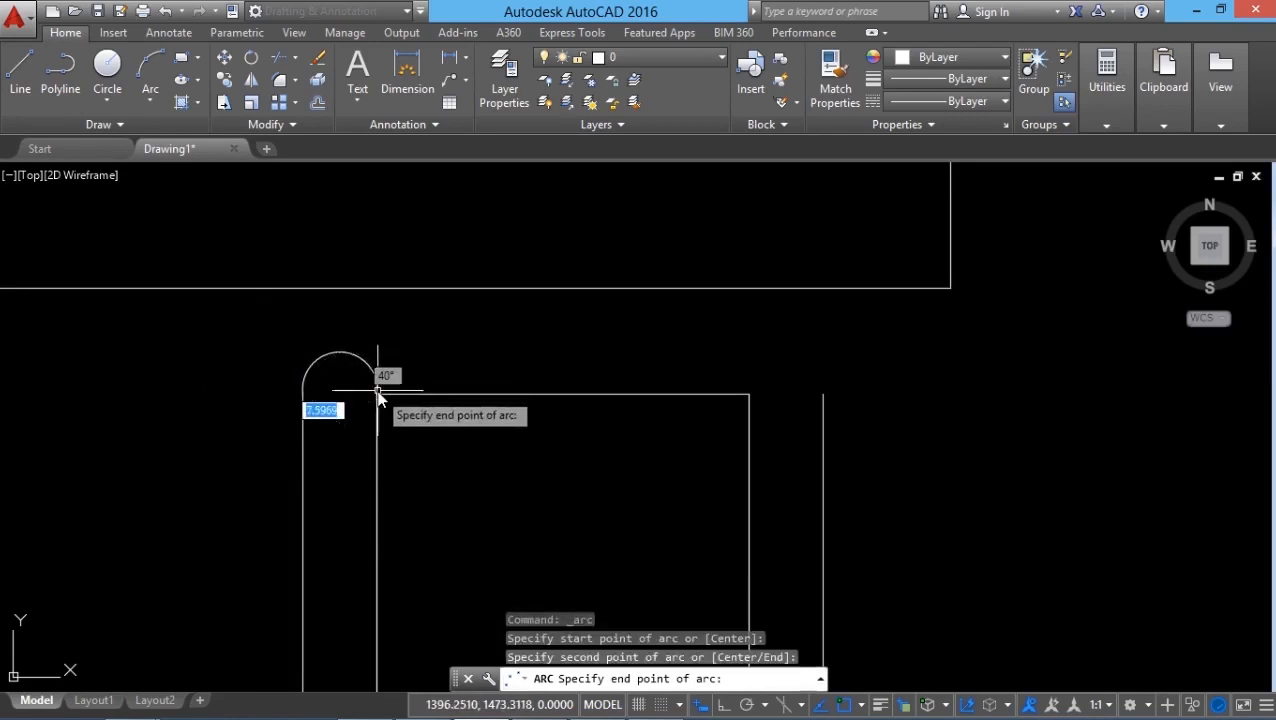
{"action": "left_click", "coordinate": [377, 394]}
{"action": "key", "text": "space"}
Copy the armrest arc onto the upper end of the chair's right armrest.
{"action": "left_click", "coordinate": [224, 80]}
{"action": "left_click", "coordinate": [341, 366]}
{"action": "key", "text": "Return"}
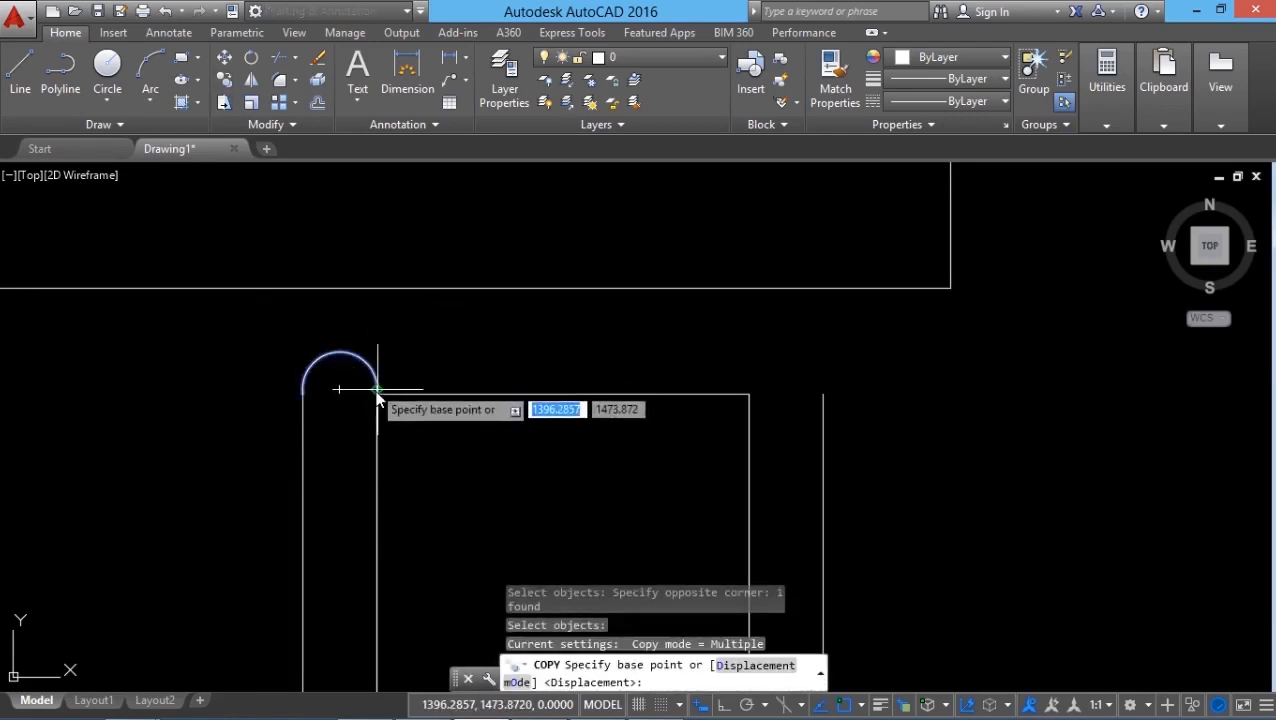
{"action": "left_click", "coordinate": [339, 389]}
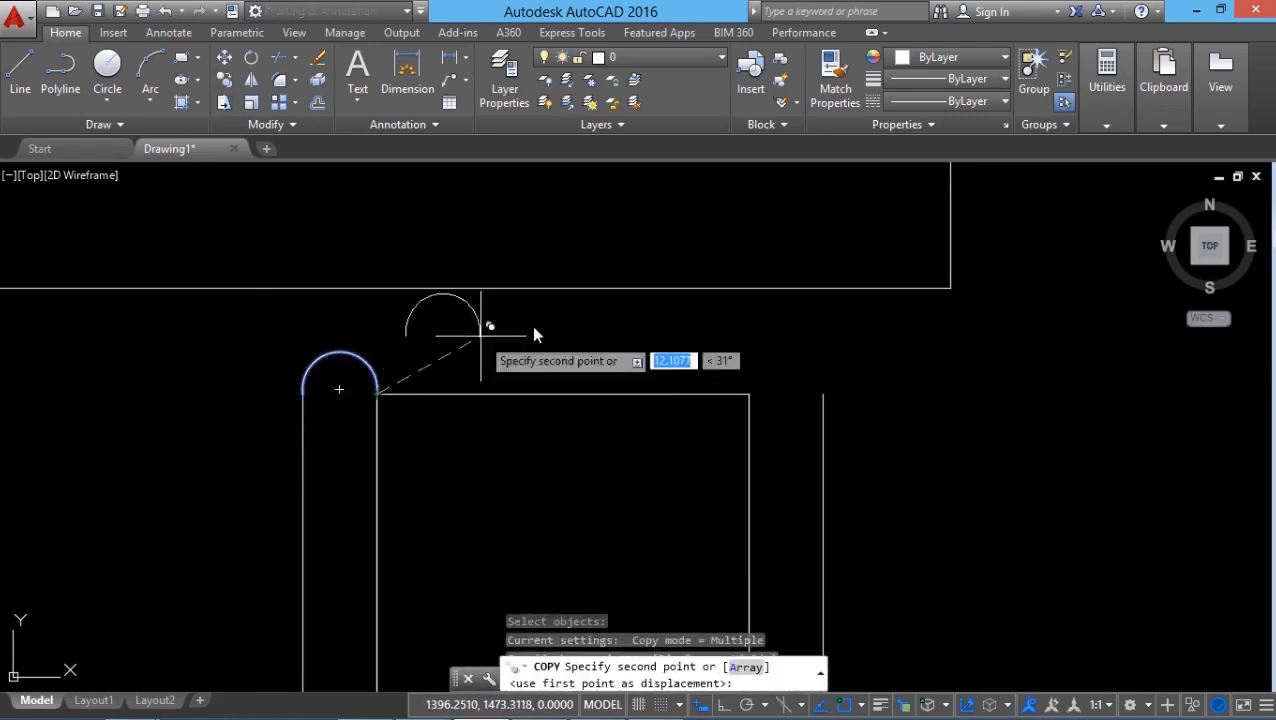
{"action": "left_click", "coordinate": [823, 394]}
{"action": "key", "text": "Escape"}
{"action": "scroll", "coordinate": [262, 216], "scroll_direction": "down", "scroll_amount": 5}
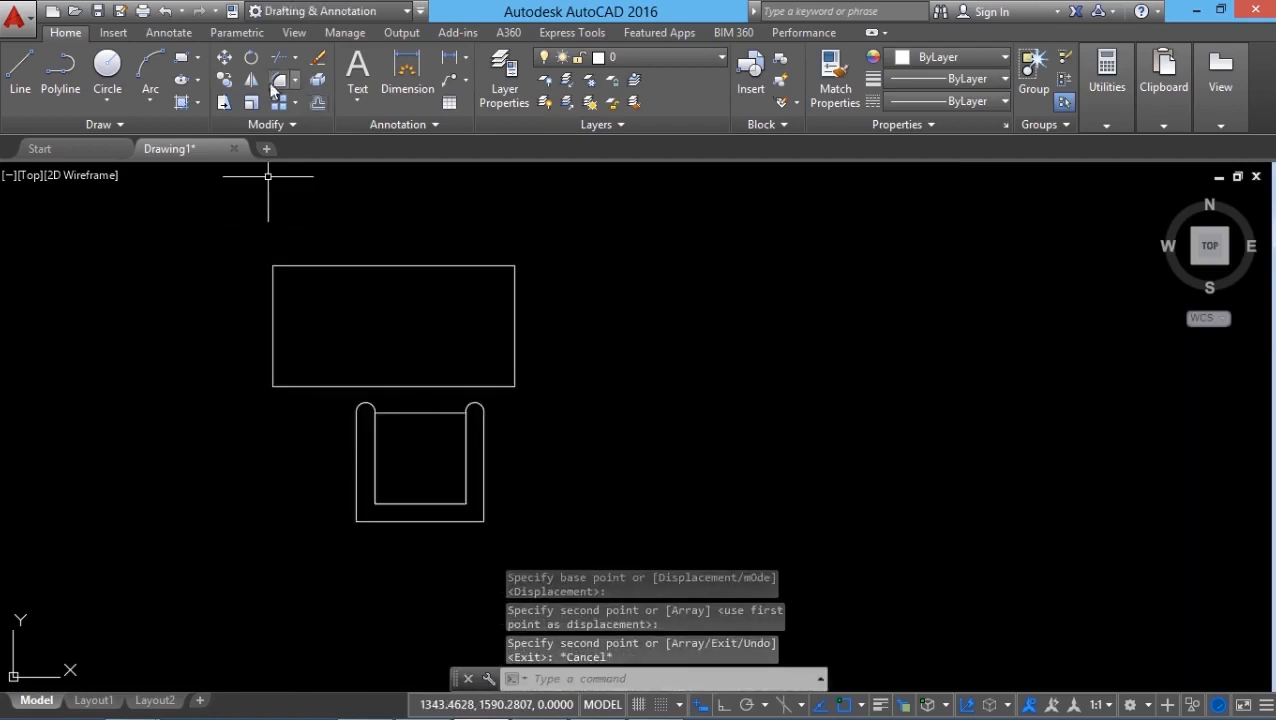
Move the whole chair with Ortho on so that it sits centred below the table rectangle.
{"action": "left_click", "coordinate": [224, 57]}
{"action": "left_click", "coordinate": [289, 337]}
{"action": "left_click", "coordinate": [499, 525]}
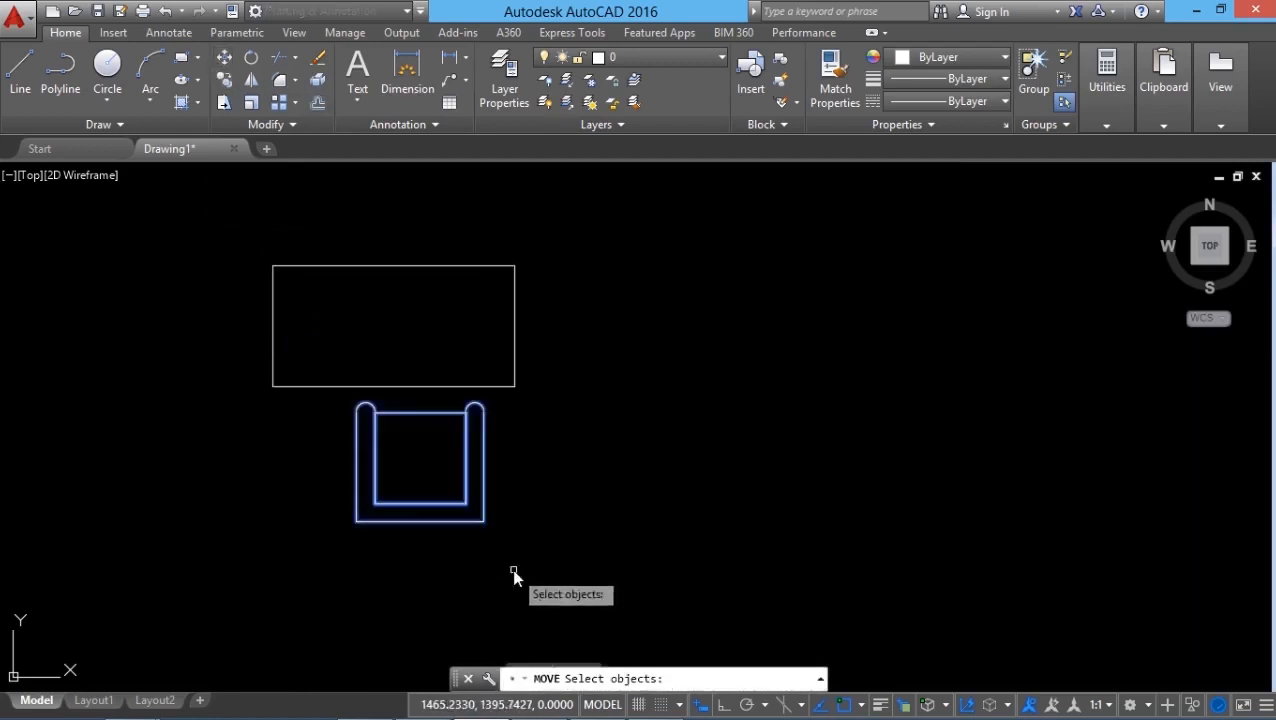
{"action": "key", "text": "Return"}
{"action": "left_click", "coordinate": [424, 417]}
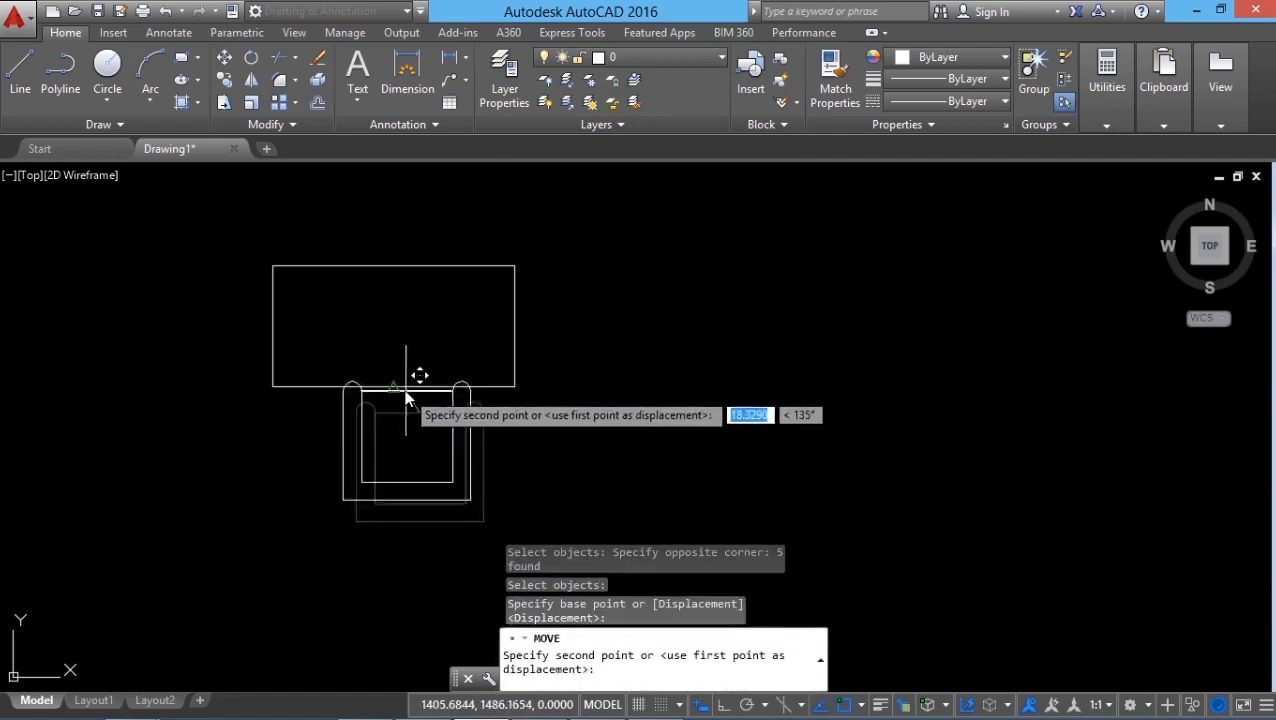
{"action": "key", "text": "F8"}
{"action": "left_click", "coordinate": [520, 454]}
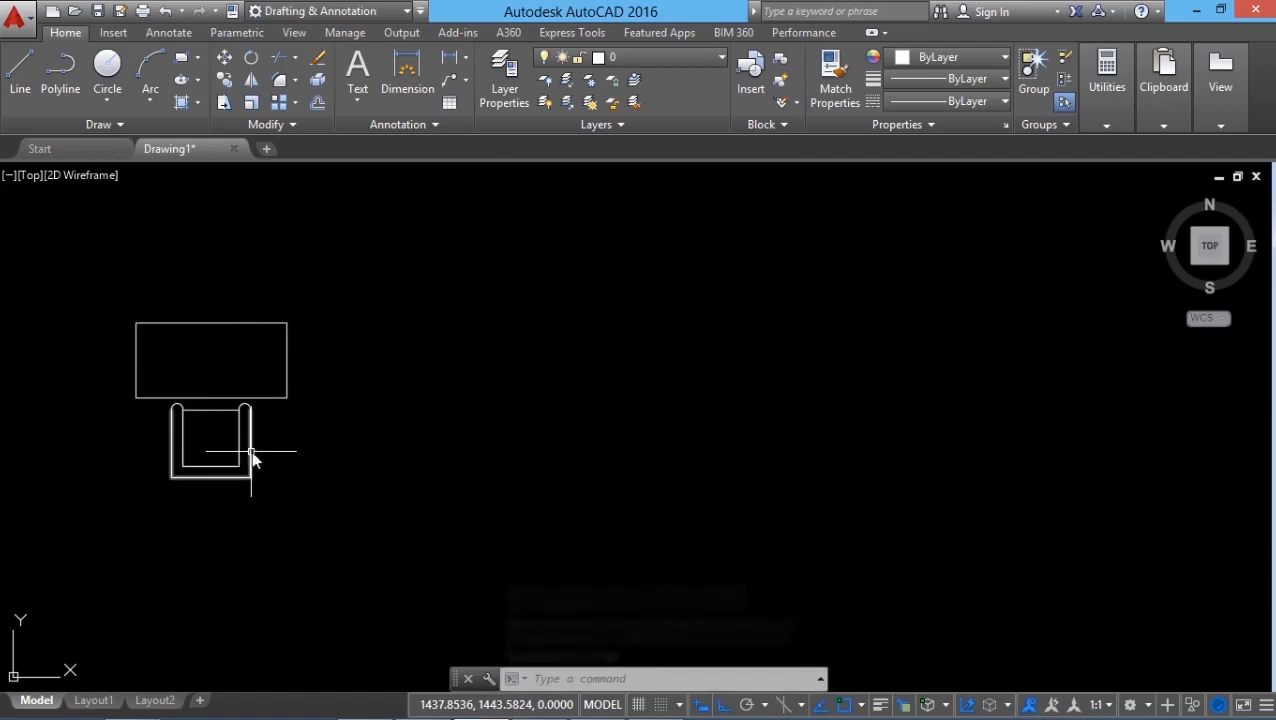
Begin an attribute definition with the tag NAME and the prompt "Enter your name :".
{"action": "middle_click_drag", "start_coordinate": [214, 513], "coordinate": [205, 486]}
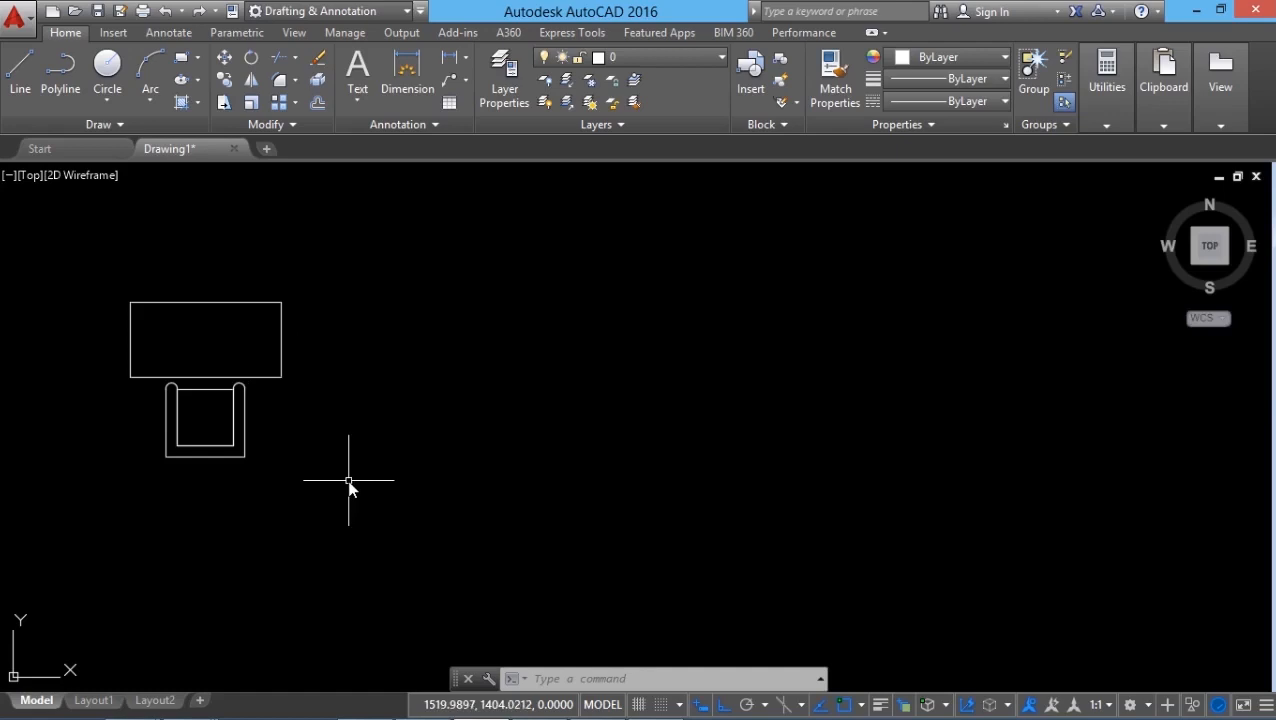
{"action": "scroll", "coordinate": [279, 509], "scroll_direction": "up", "scroll_amount": 2}
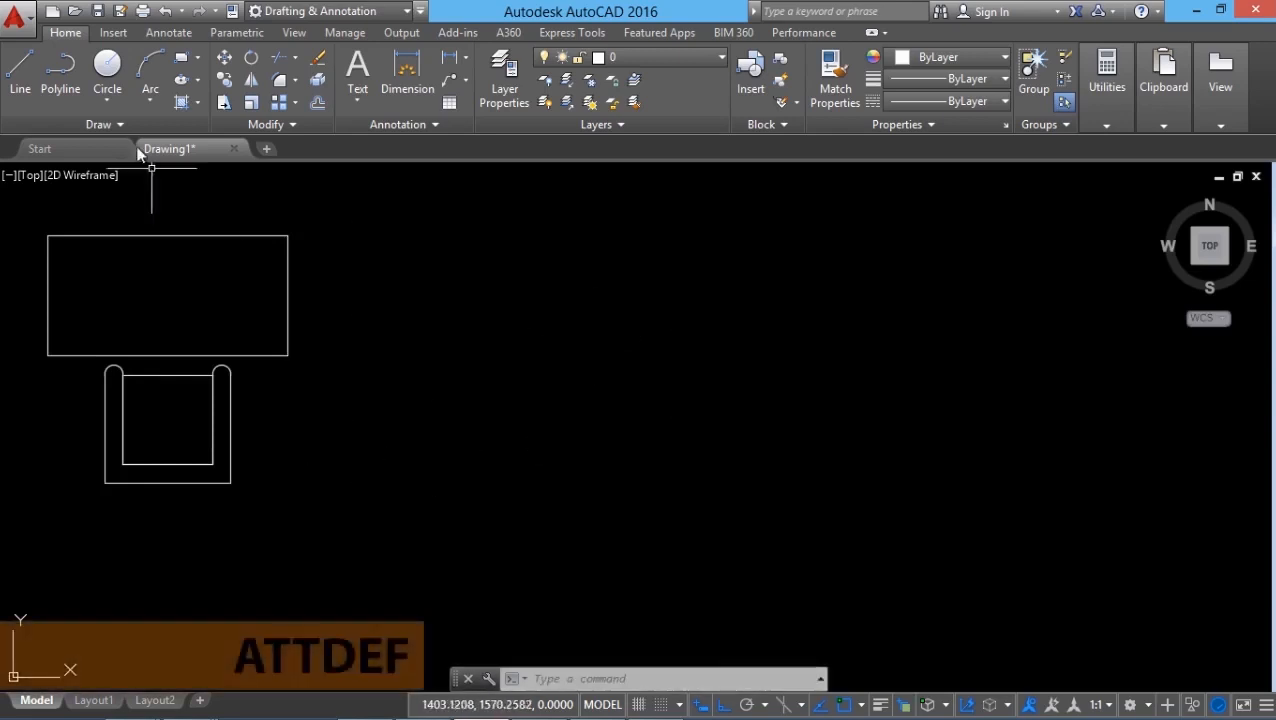
{"action": "left_click", "coordinate": [767, 127]}
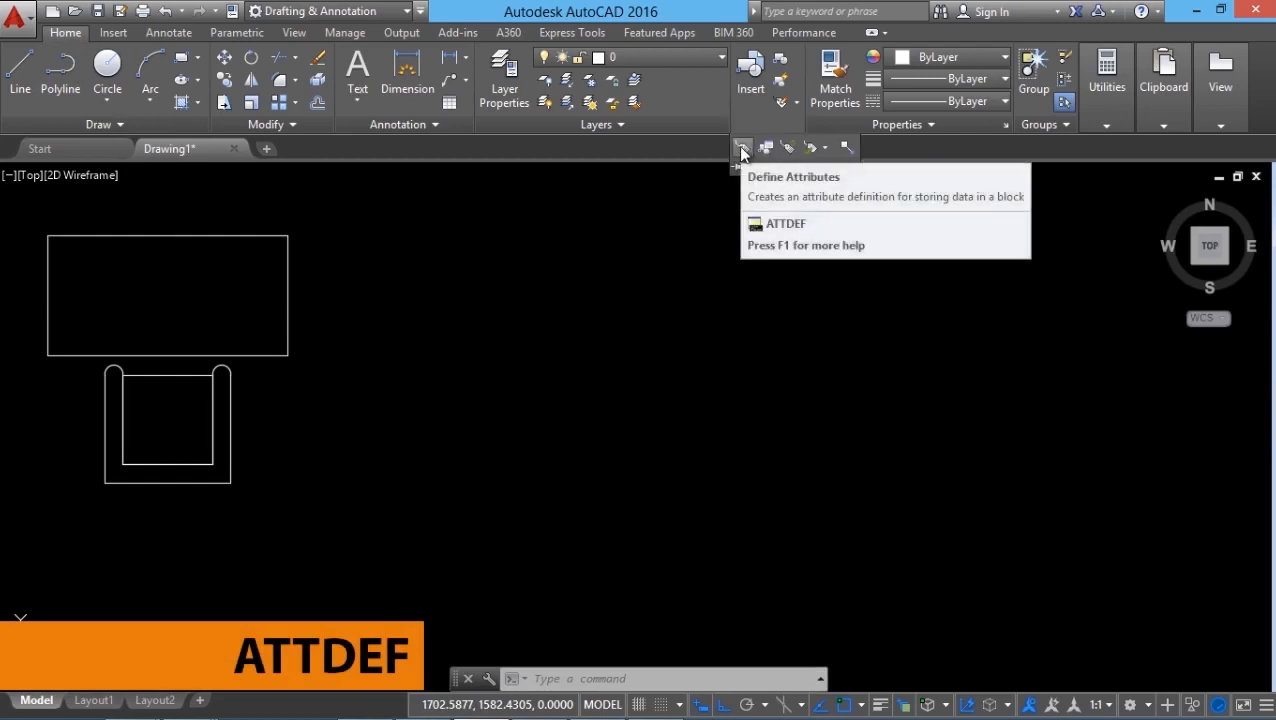
{"action": "left_click", "coordinate": [740, 148]}
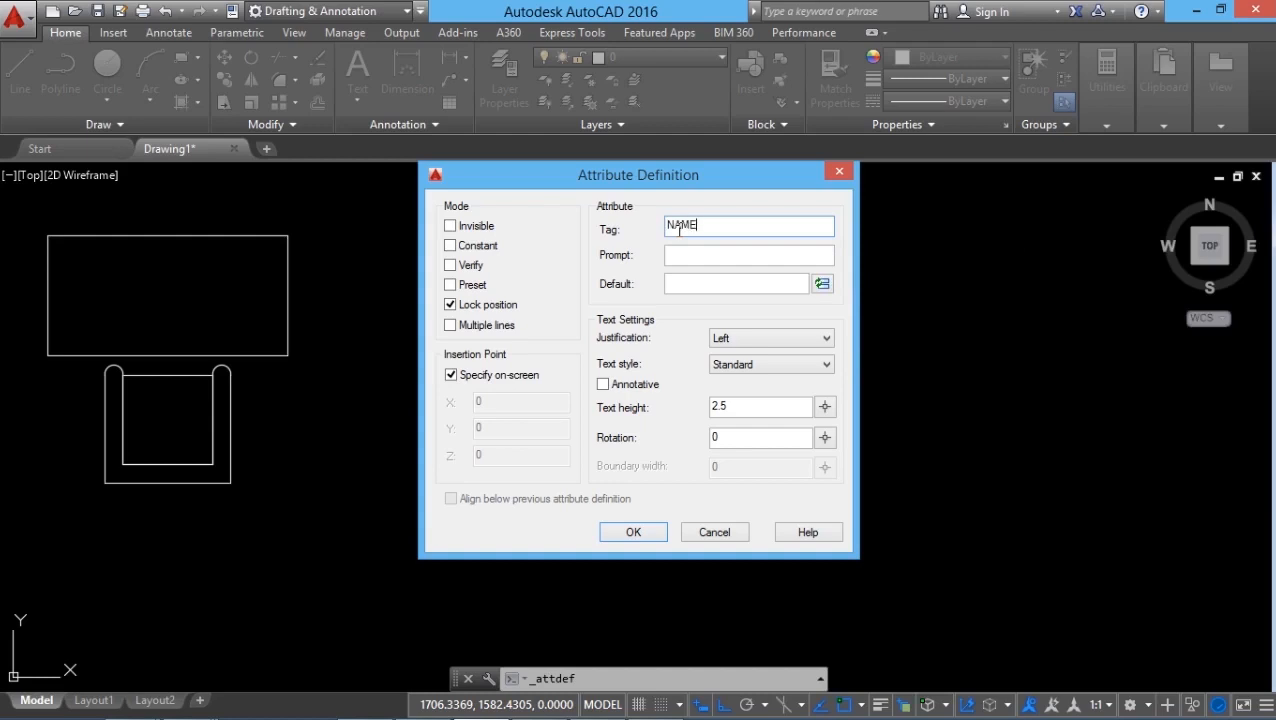
{"action": "left_click", "coordinate": [685, 255]}
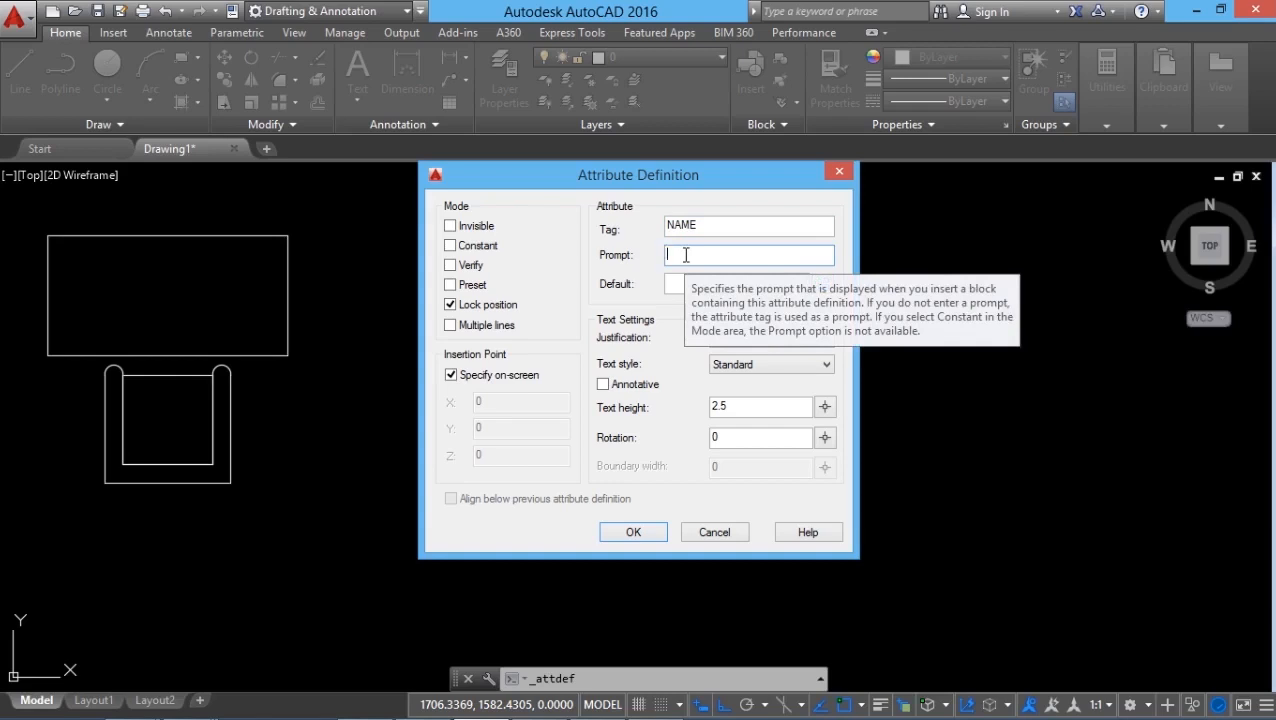
{"action": "type", "text": "Enter your name :"}
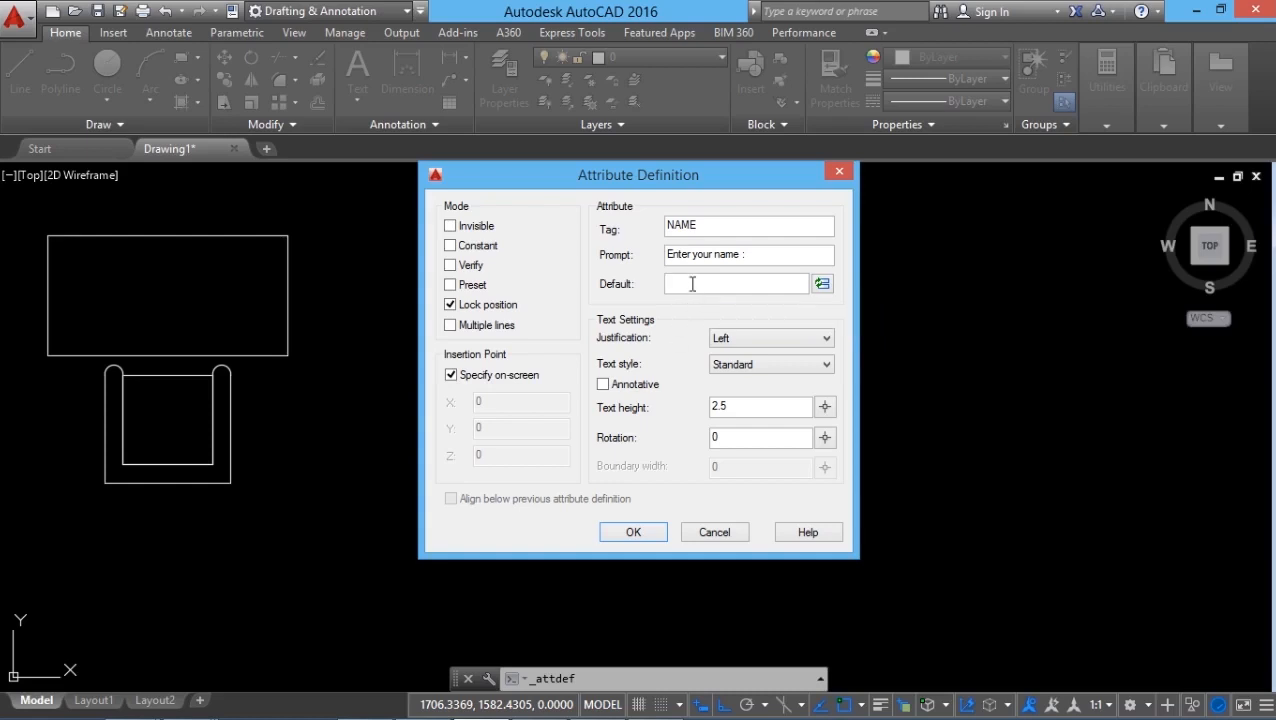
Choose Left as the justification of the attribute text.
{"action": "left_click", "coordinate": [738, 340]}
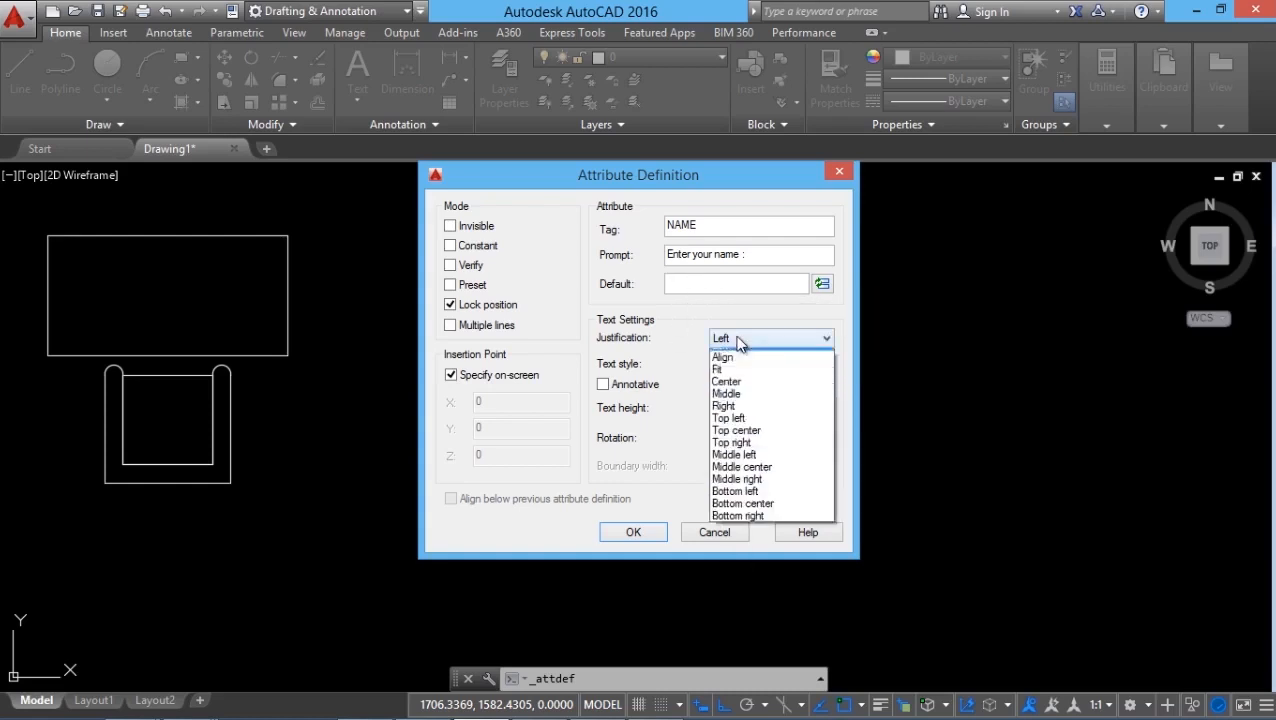
{"action": "left_click", "coordinate": [737, 341]}
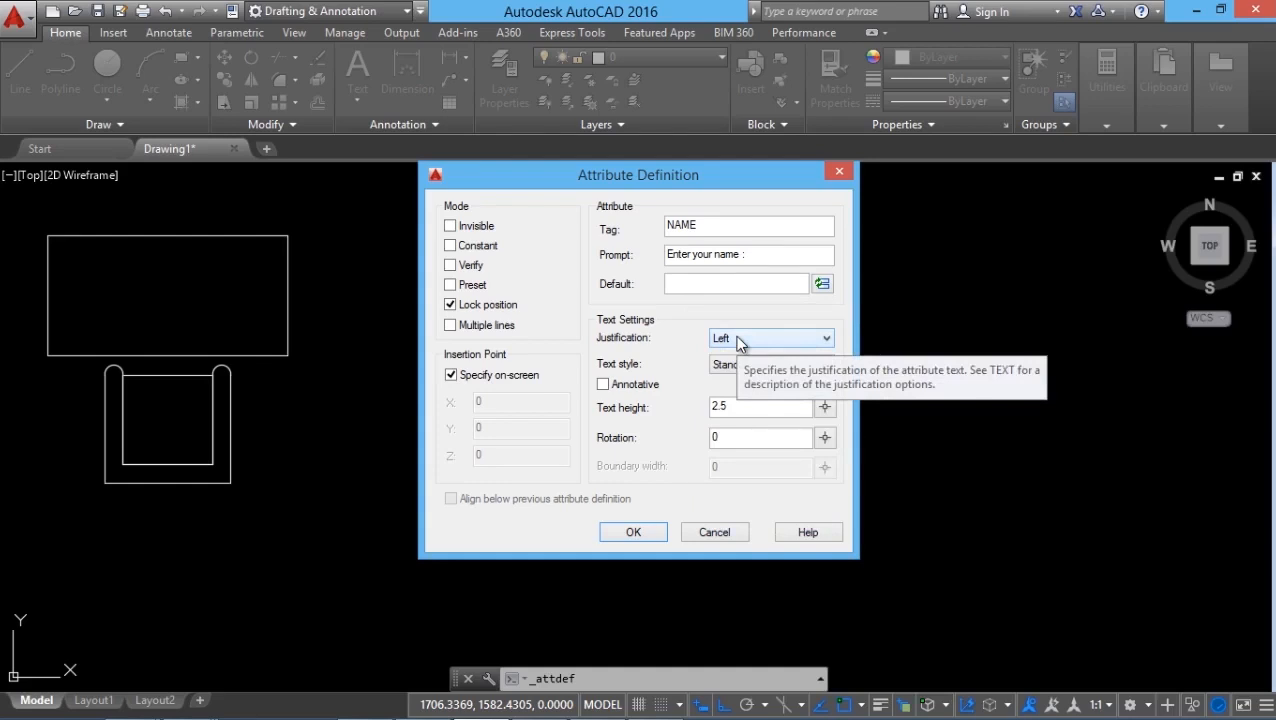
{"action": "left_click", "coordinate": [737, 340]}
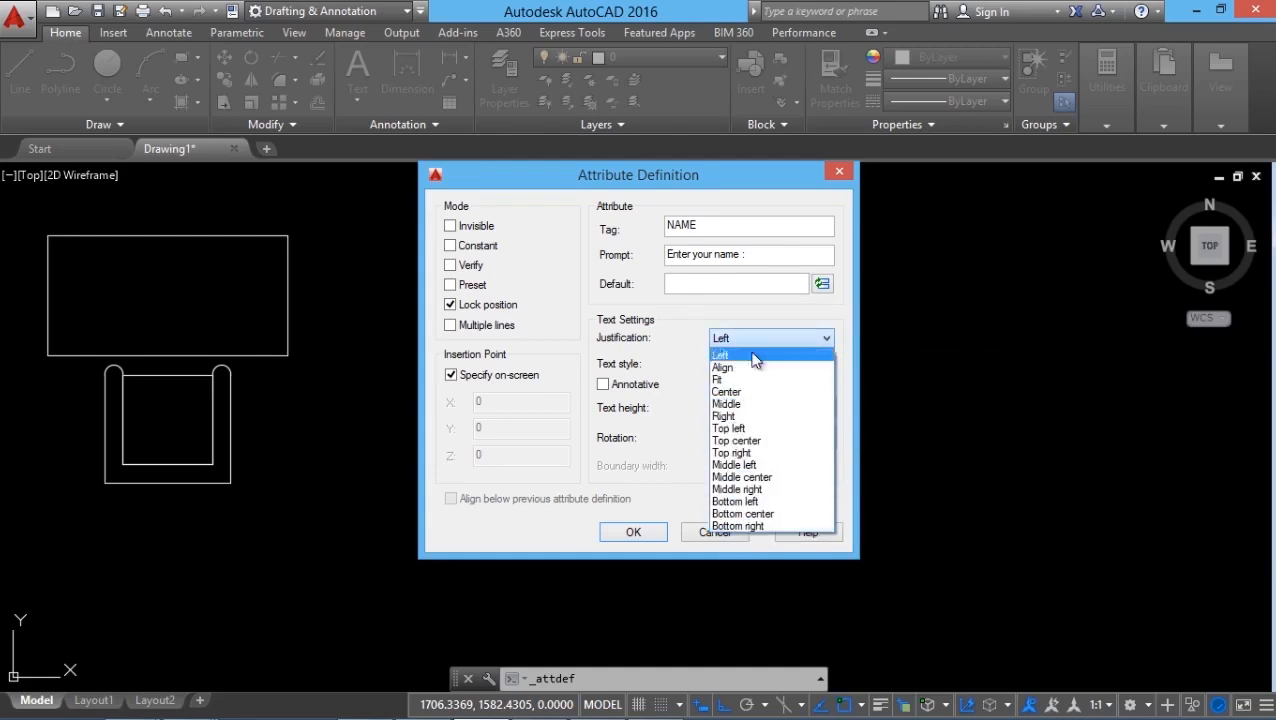
{"action": "left_click", "coordinate": [731, 356]}
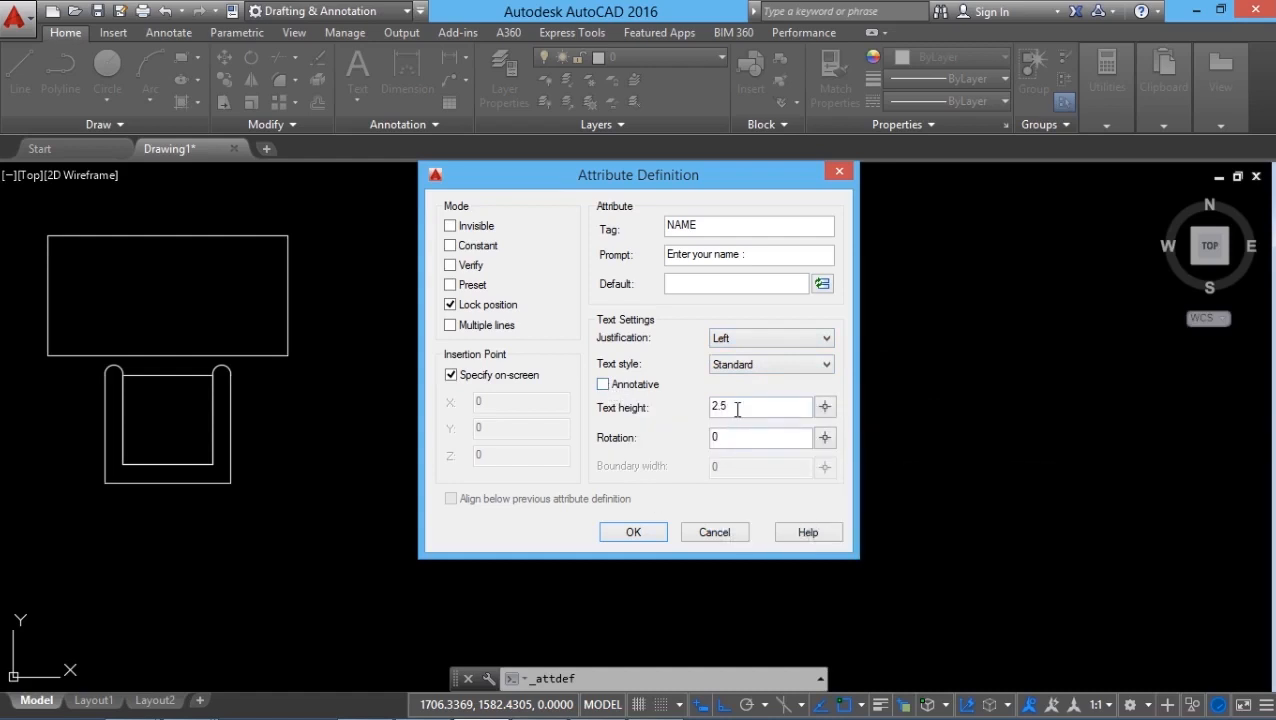
Set the attribute's text height to about 12.17 by picking two vertically aligned points beside the table's upper-right corner.
{"action": "left_click", "coordinate": [825, 407]}
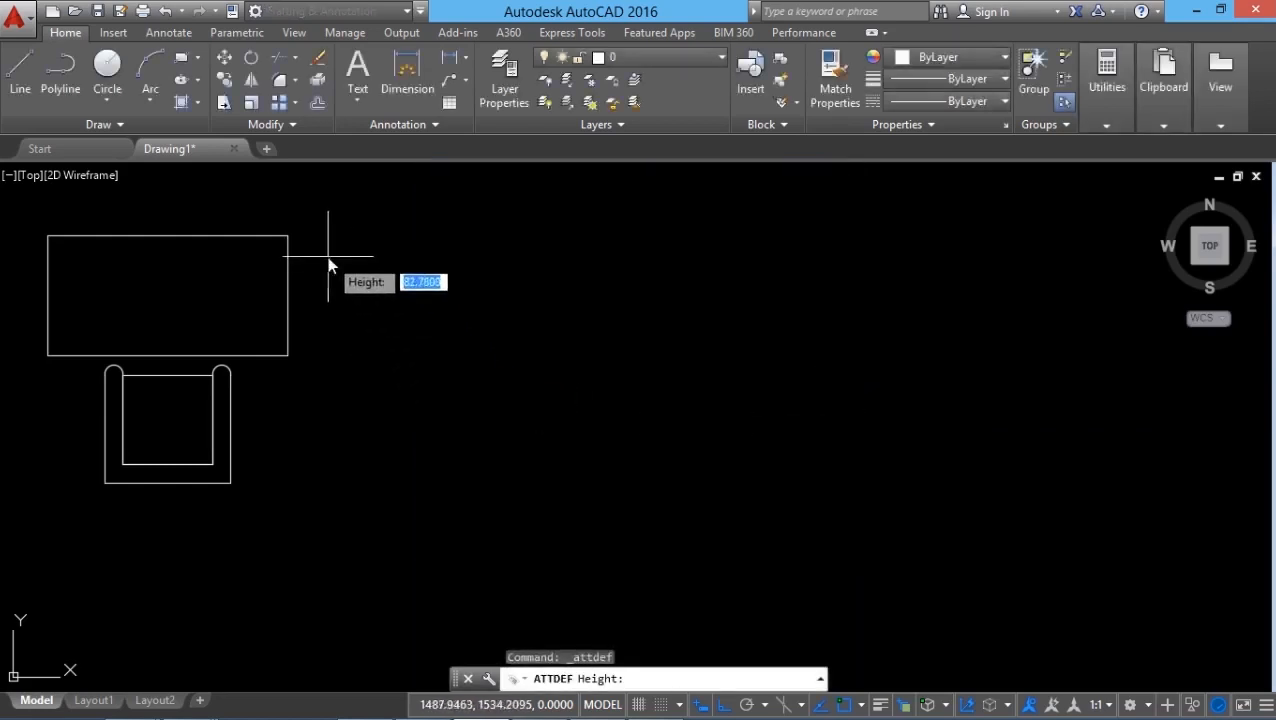
{"action": "left_click", "coordinate": [316, 250]}
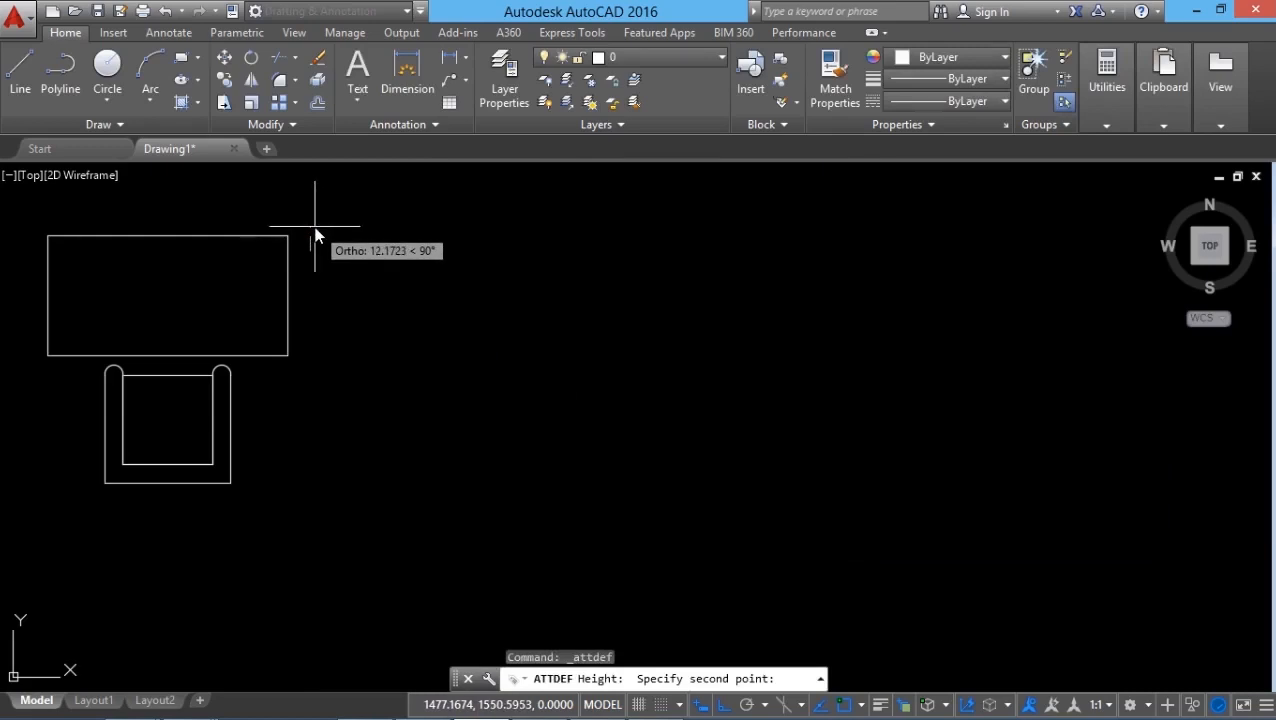
{"action": "left_click", "coordinate": [316, 235]}
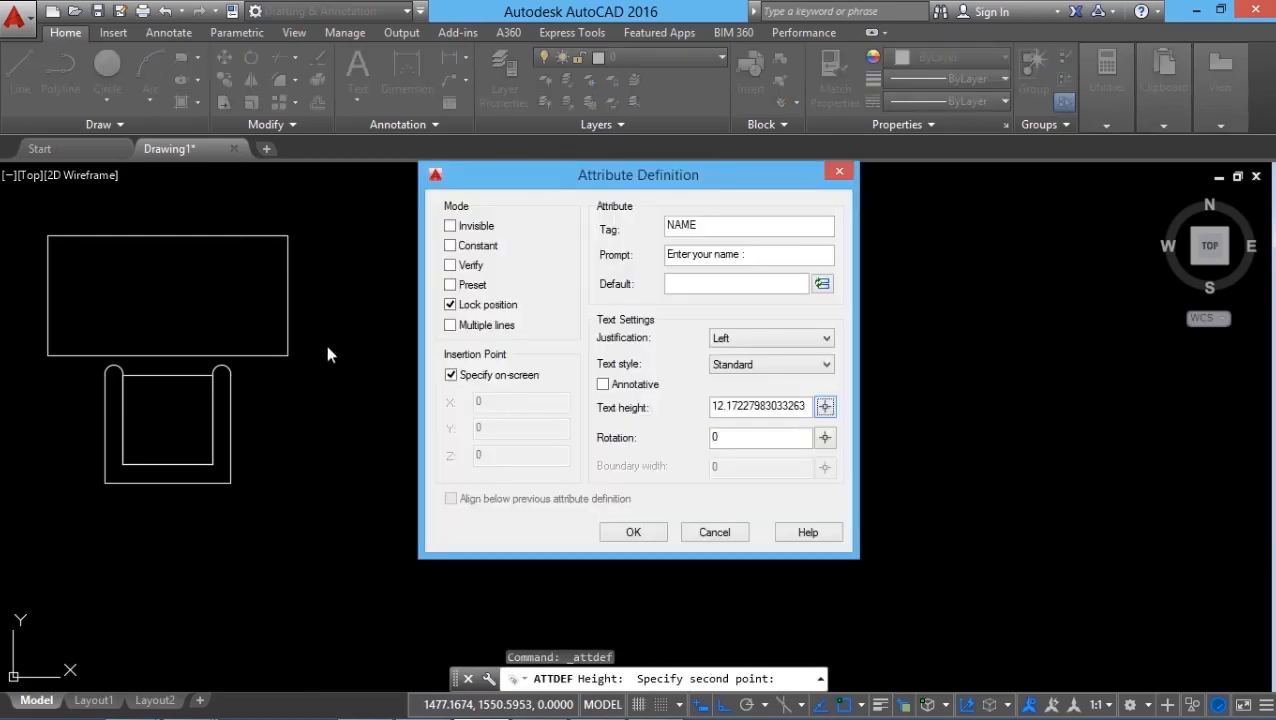
Keep the attribute text rotation at 0 and place the NAME attribute beside the table's upper-right corner.
{"action": "key", "text": "Tab"}
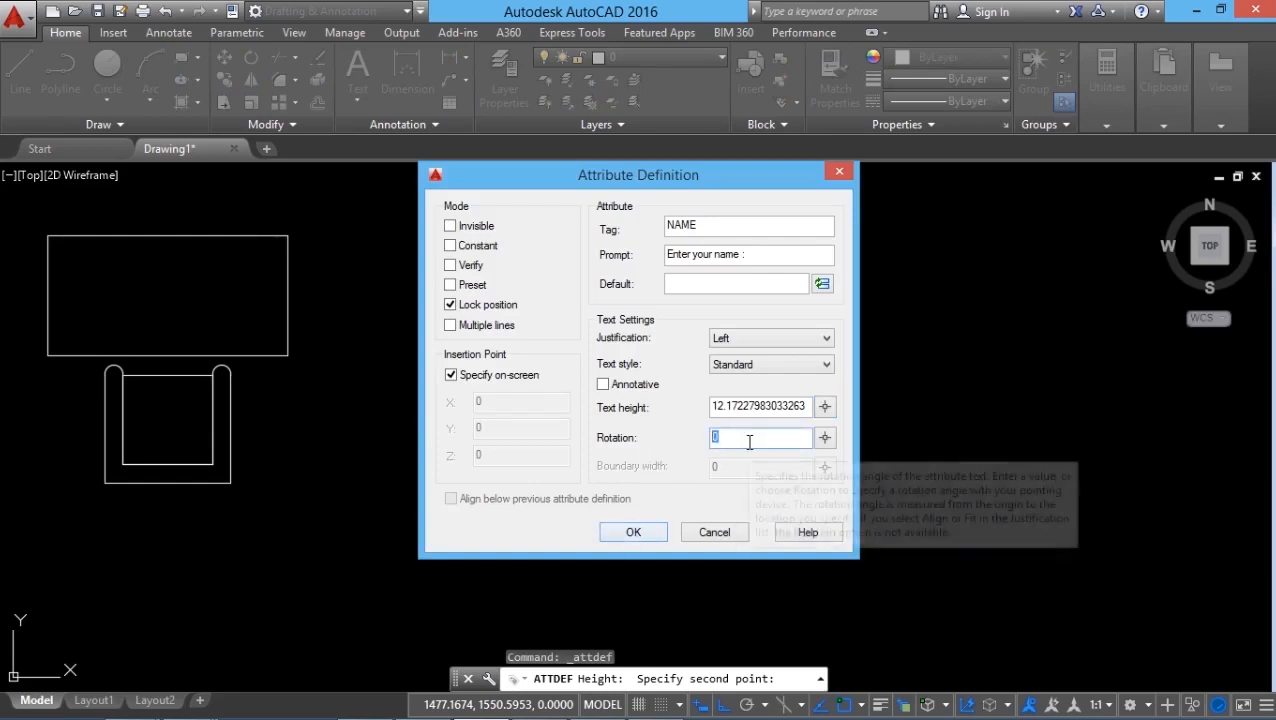
{"action": "left_click", "coordinate": [634, 533]}
{"action": "scroll", "coordinate": [632, 529], "scroll_direction": "down", "scroll_amount": 1}
{"action": "scroll", "coordinate": [440, 270], "scroll_direction": "up", "scroll_amount": 1}
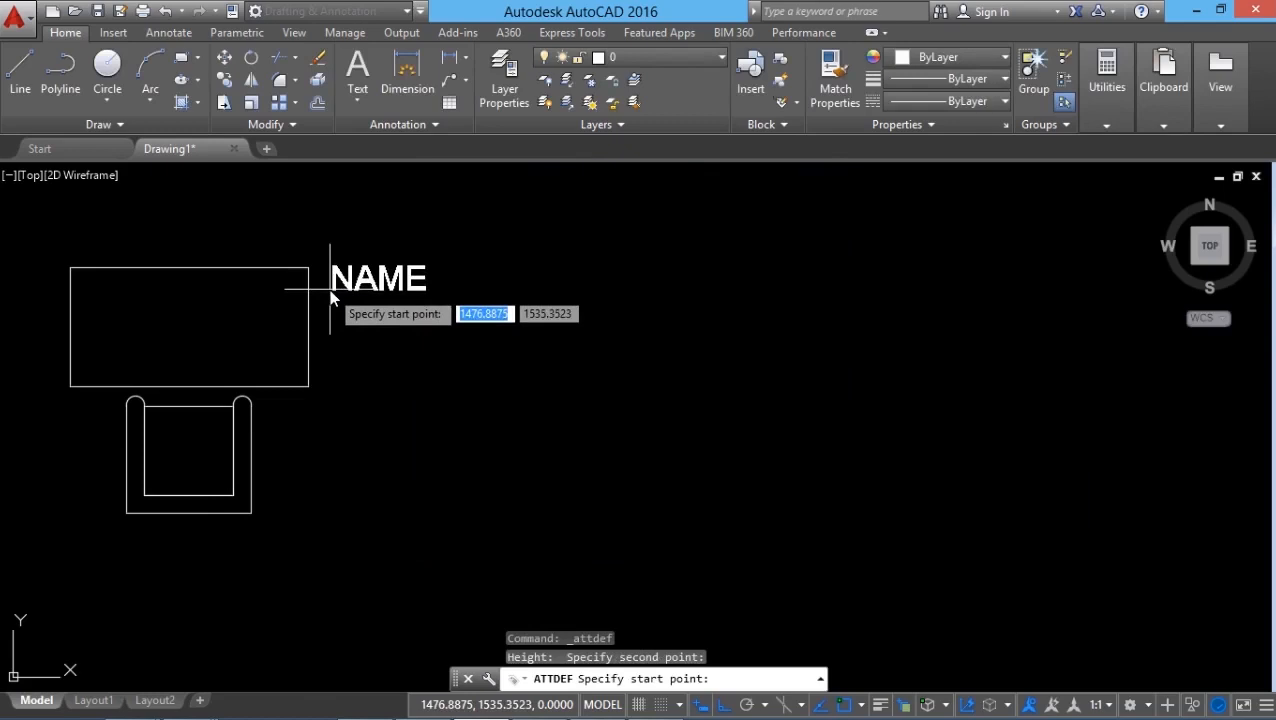
{"action": "left_click", "coordinate": [330, 289]}
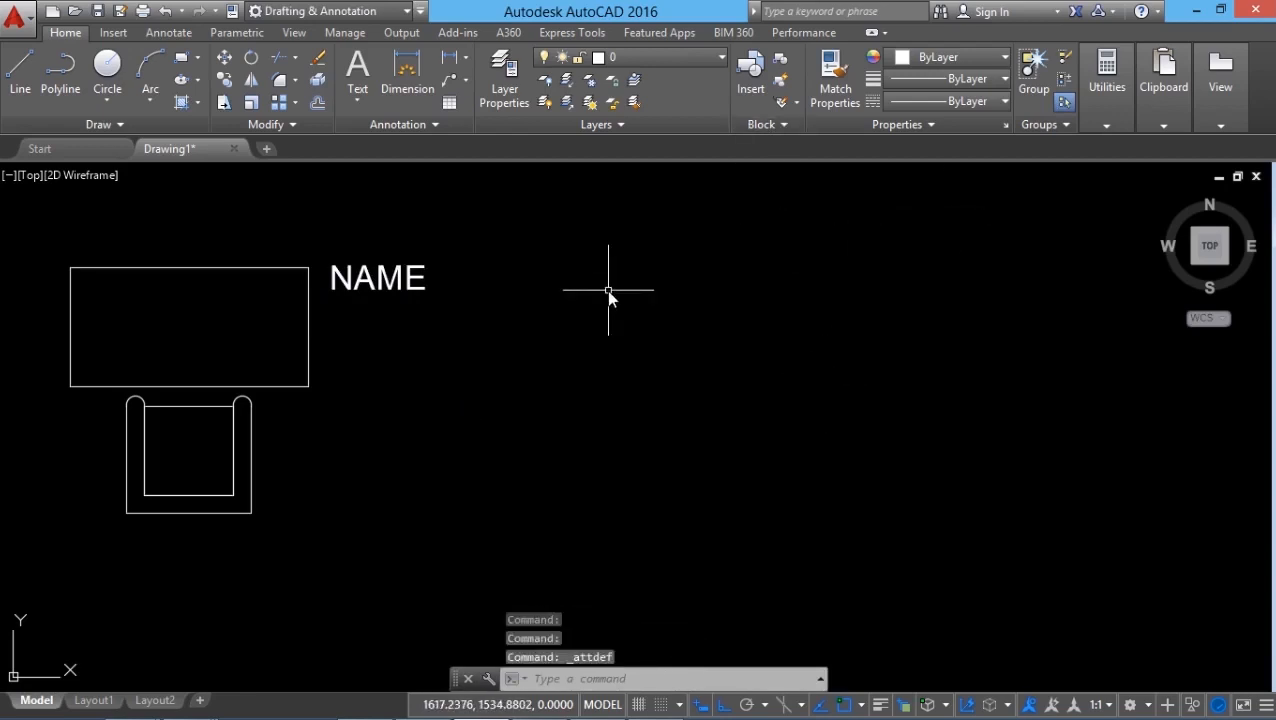
Define an attribute with the tag ID_NUMBER and the prompt "Enter the ID number", and place it directly below NAME.
{"action": "key", "text": "space"}
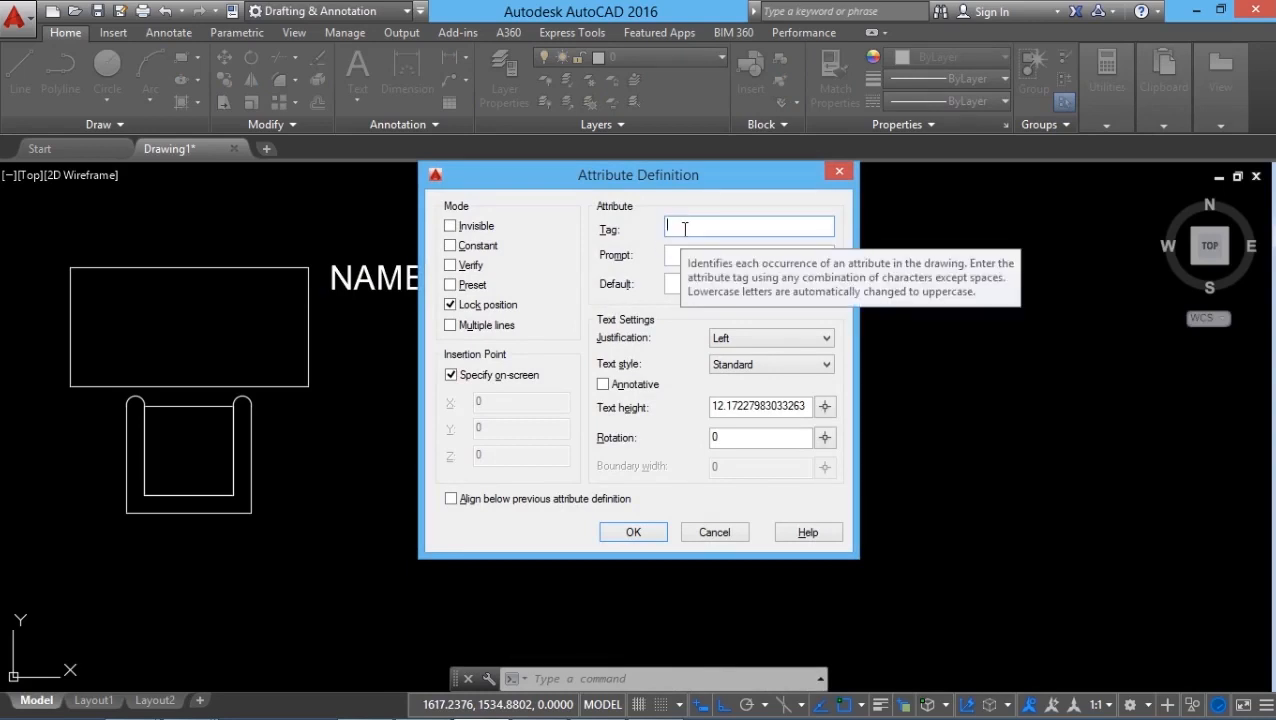
{"action": "type", "text": "ID_NUMBER"}
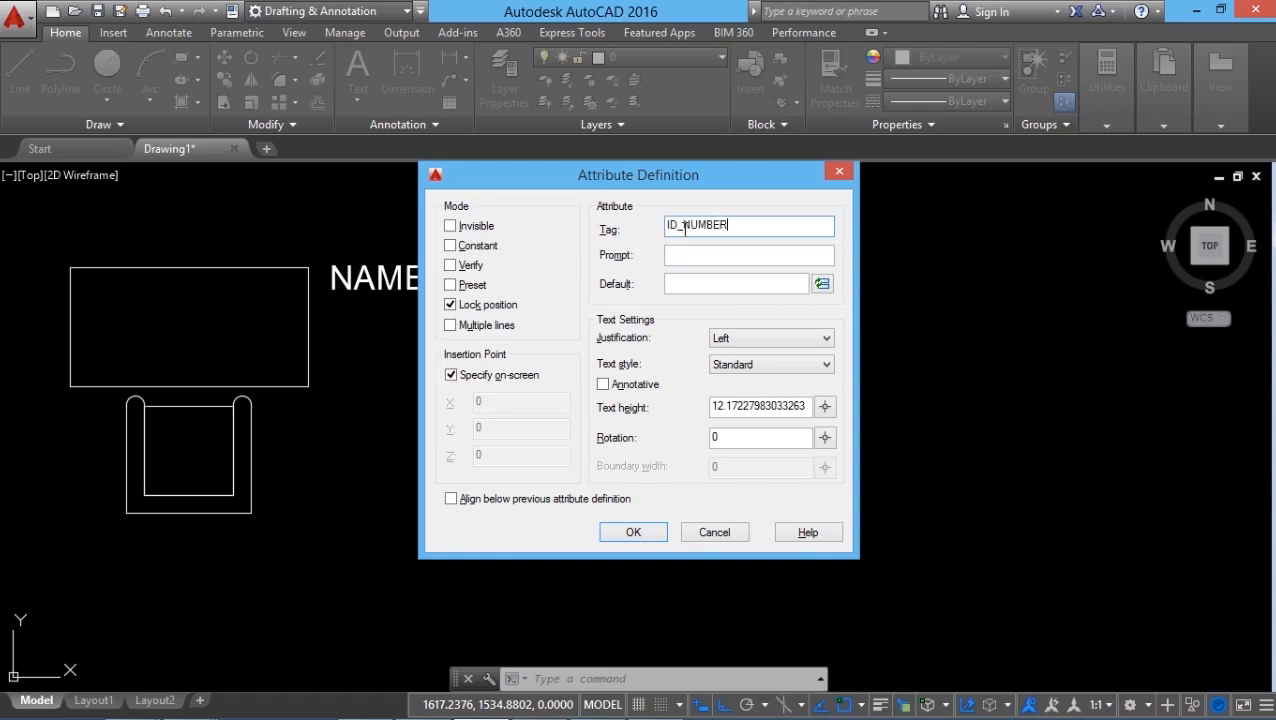
{"action": "left_click", "coordinate": [686, 254]}
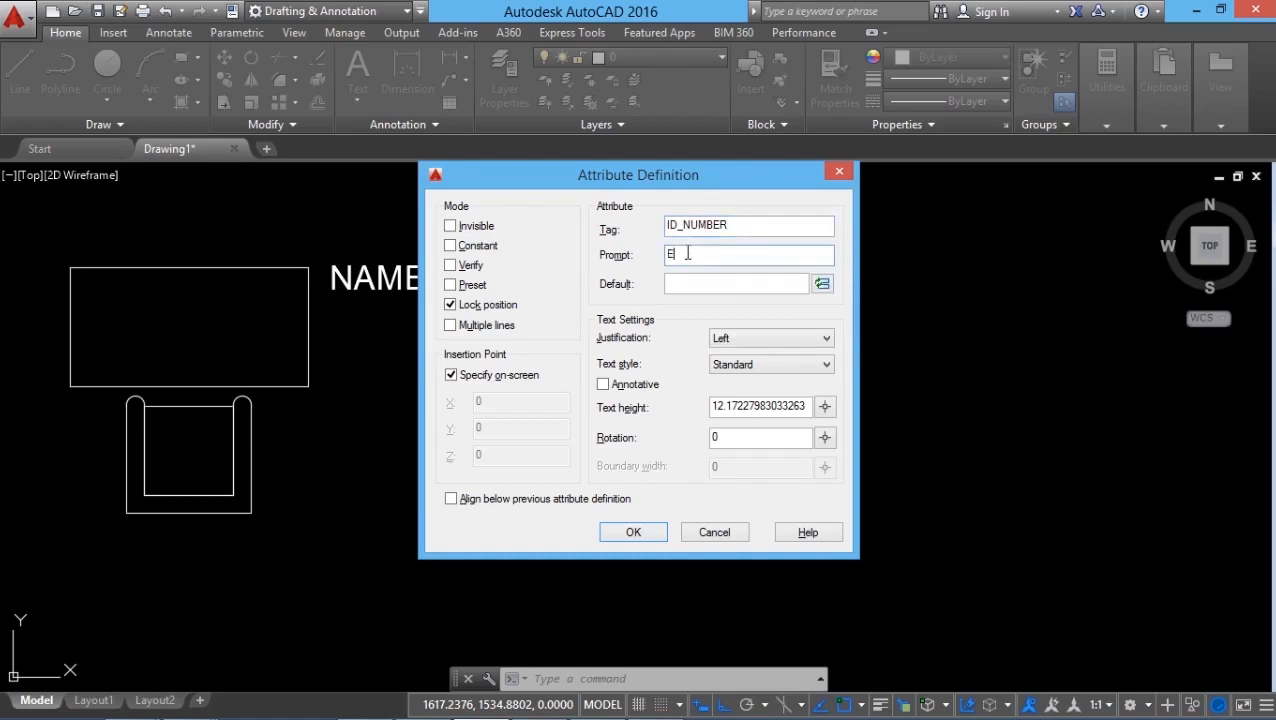
{"action": "type", "text": "Enter the ID number"}
{"action": "left_click", "coordinate": [701, 282]}
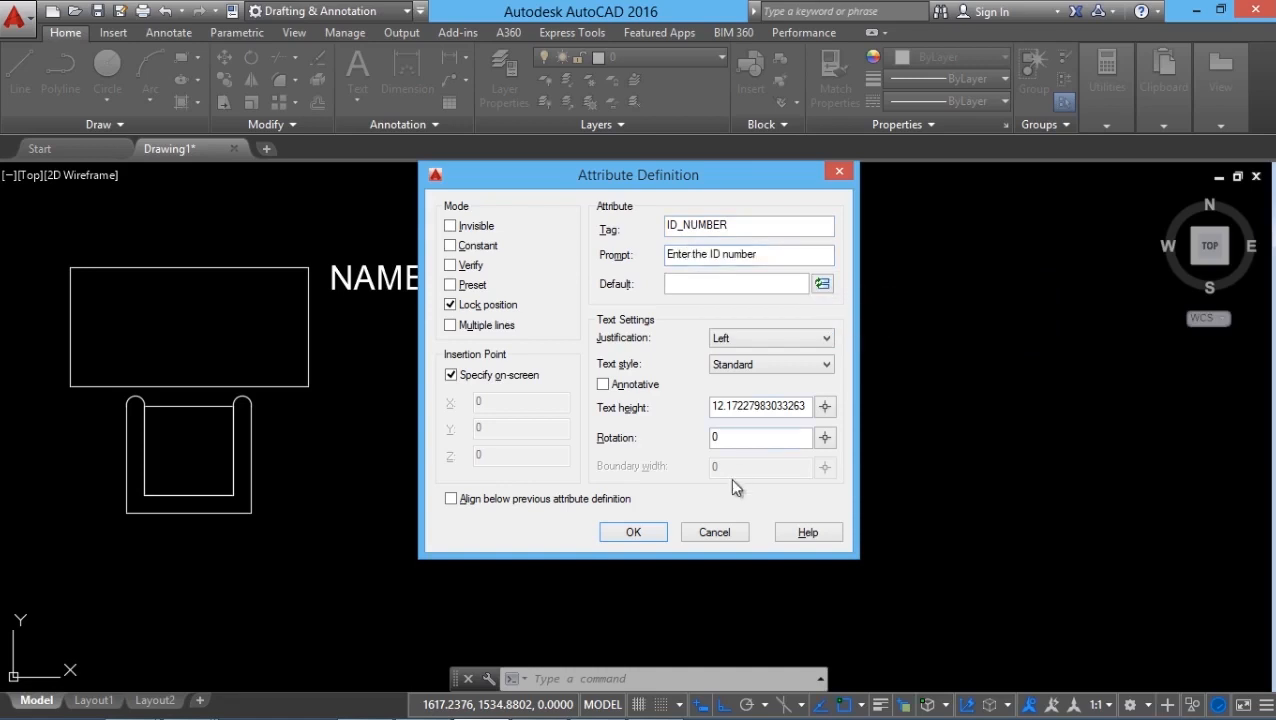
{"action": "left_click", "coordinate": [633, 532]}
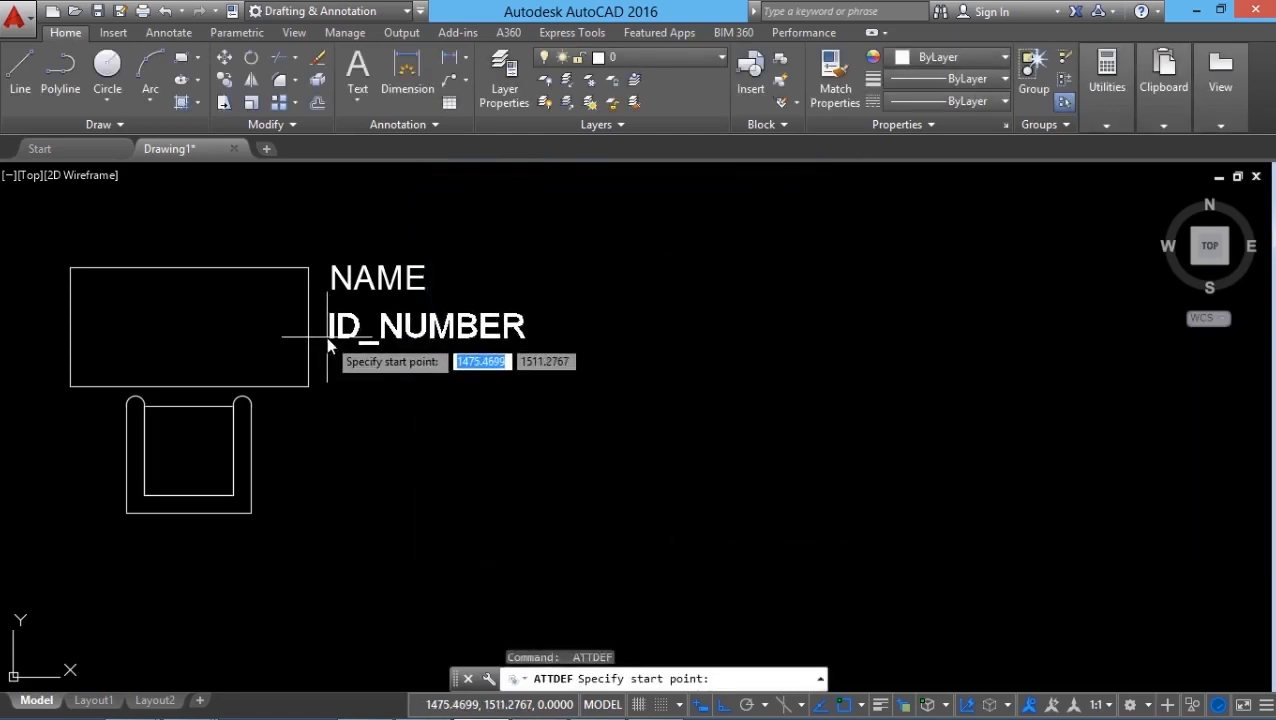
{"action": "left_click", "coordinate": [328, 344]}
Define an attribute with the tag DESIGNATION and the prompt "Enter the Designation :", and place it below ID_NUMBER.
{"action": "key", "text": "Return"}
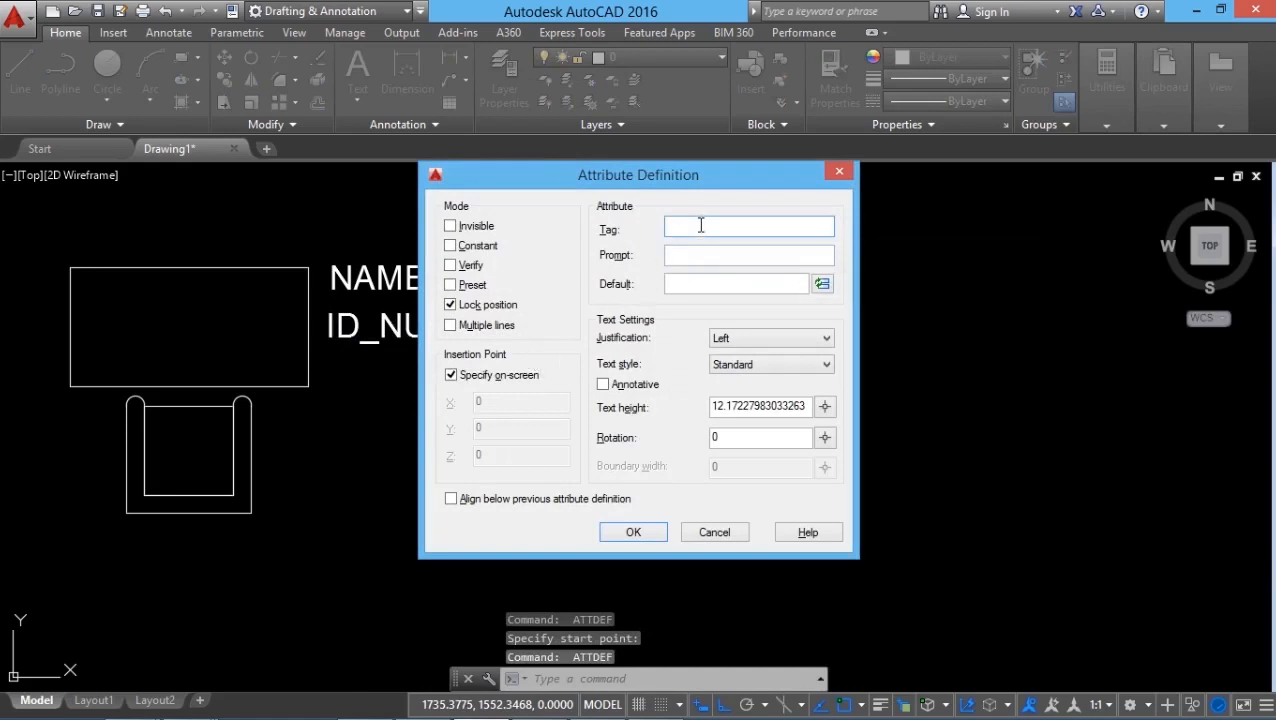
{"action": "type", "text": "DE"}
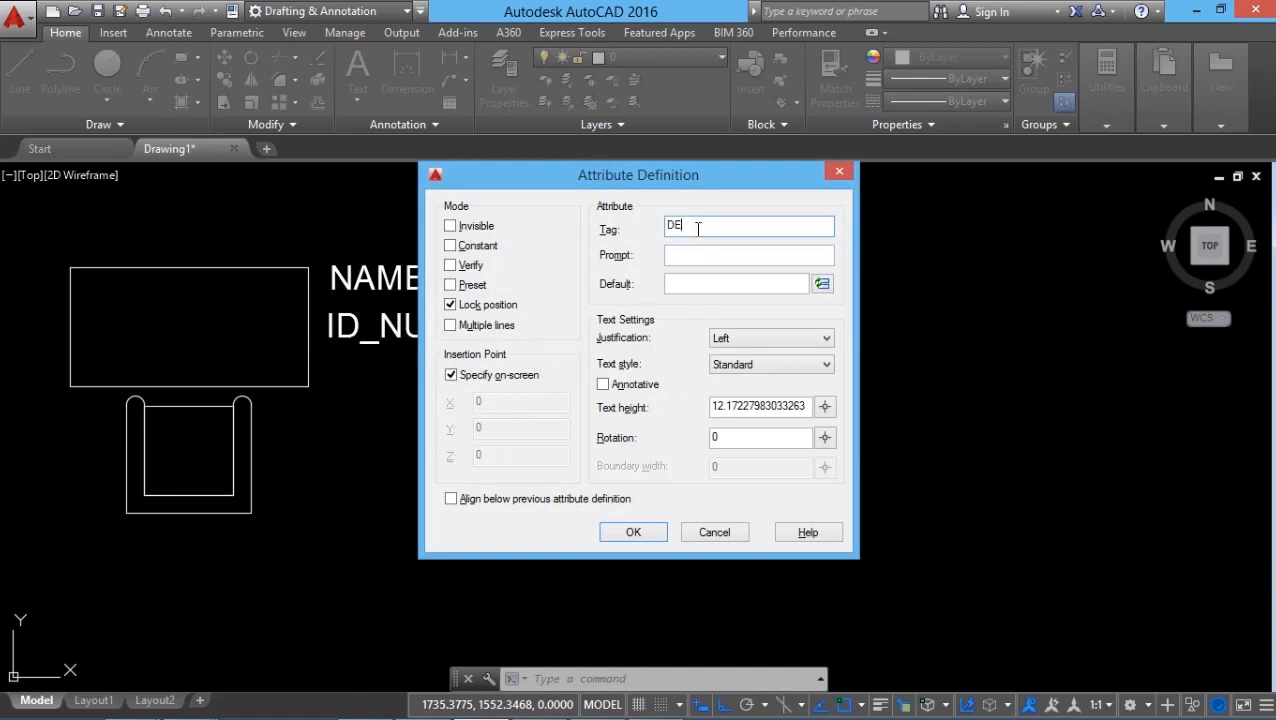
{"action": "type", "text": "SIGNATION"}
{"action": "left_click", "coordinate": [697, 257]}
{"action": "type", "text": "Enter t"}
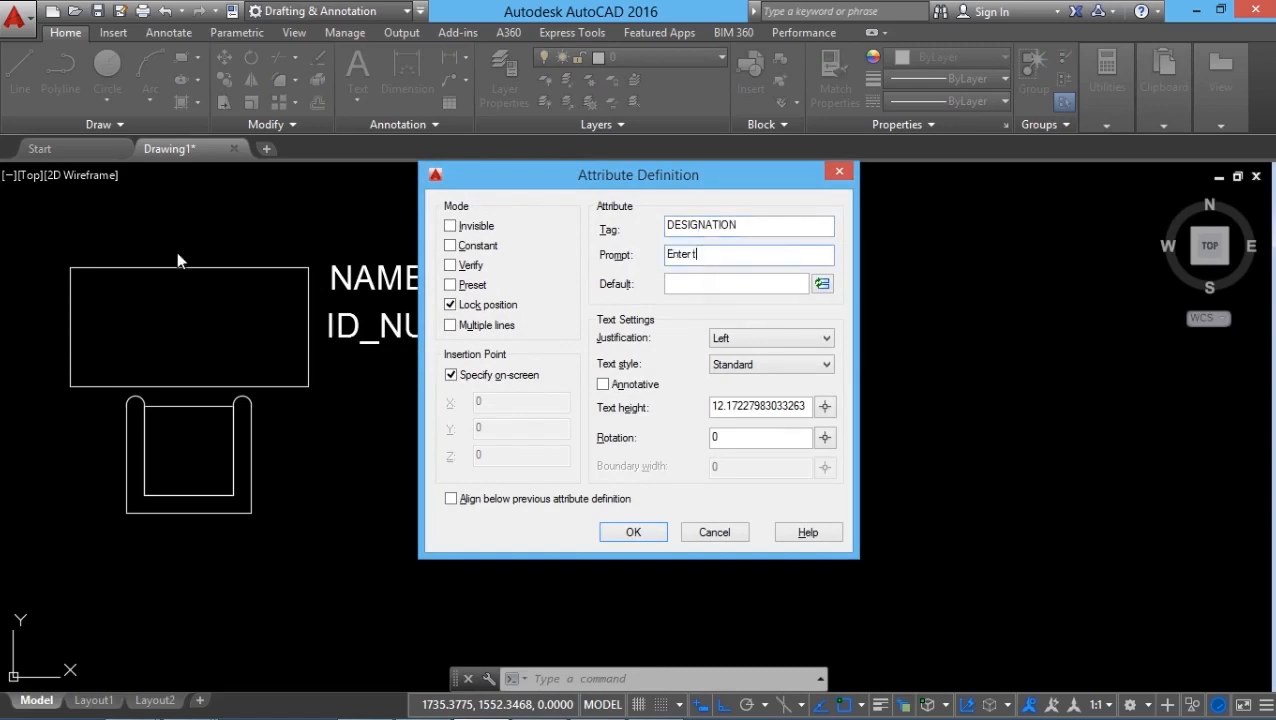
{"action": "type", "text": "he Designation :"}
{"action": "left_click", "coordinate": [640, 535]}
{"action": "left_click", "coordinate": [327, 388]}
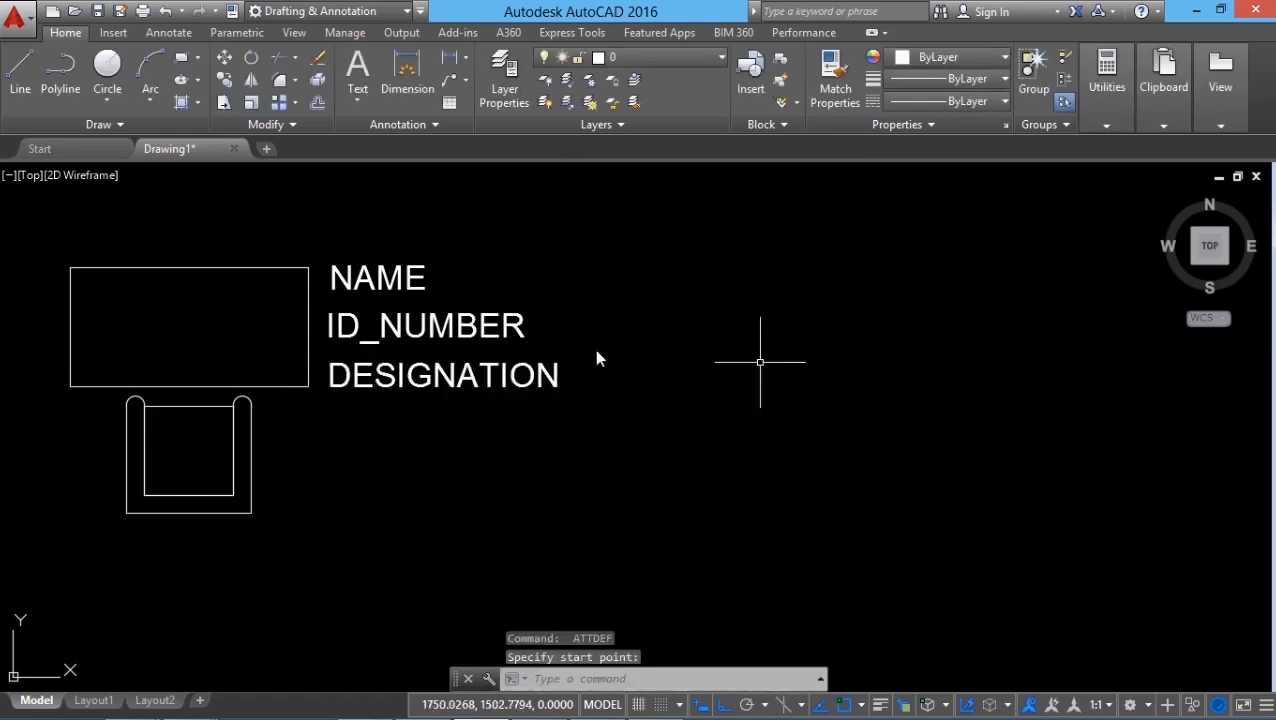
Define a Preset attribute tagged PLACE with the prompt "Enter your place :" and default KOCHI, and place it below DESIGNATION.
{"action": "key", "text": "Return"}
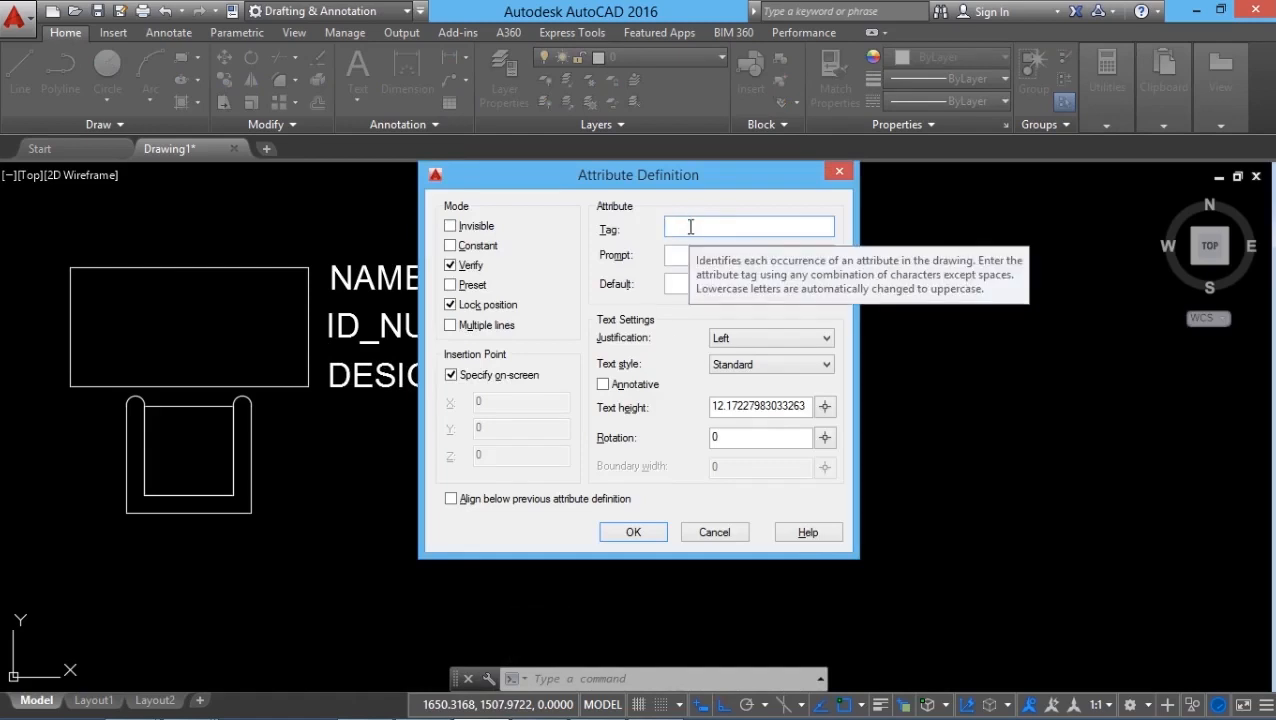
{"action": "type", "text": "PLACE"}
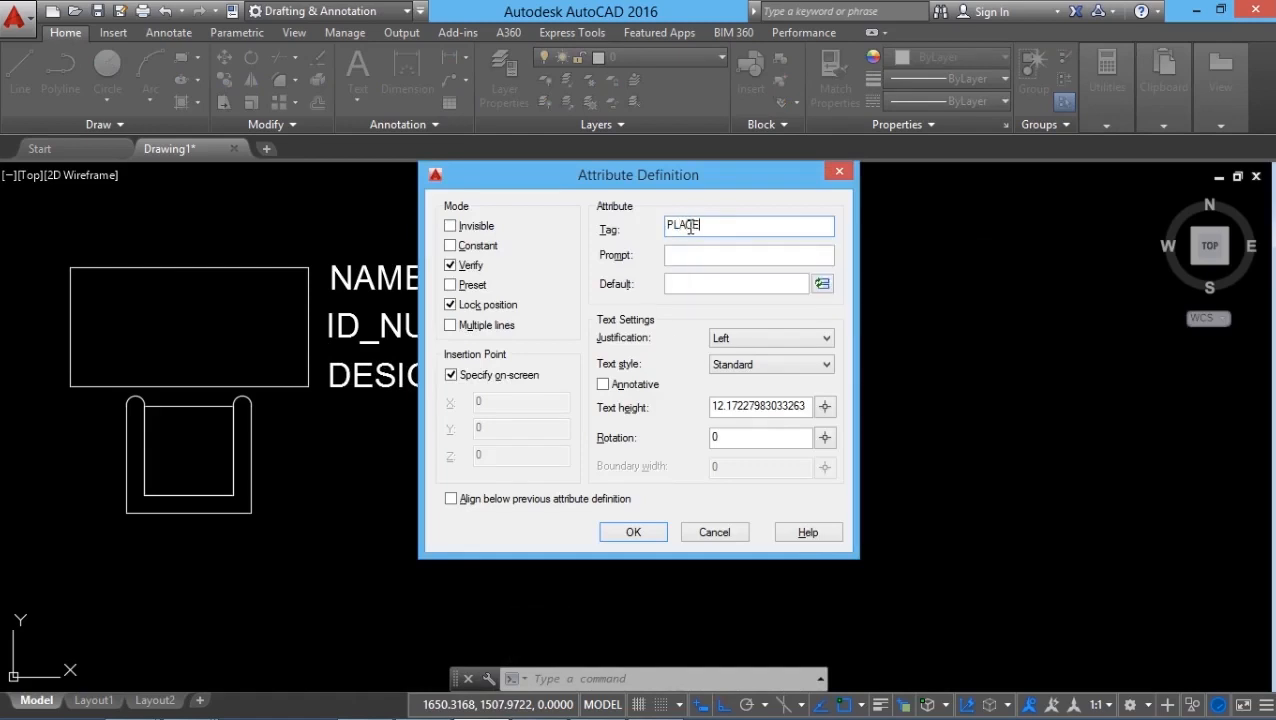
{"action": "left_click", "coordinate": [677, 257]}
{"action": "type", "text": "Enter your place :"}
{"action": "left_click", "coordinate": [684, 283]}
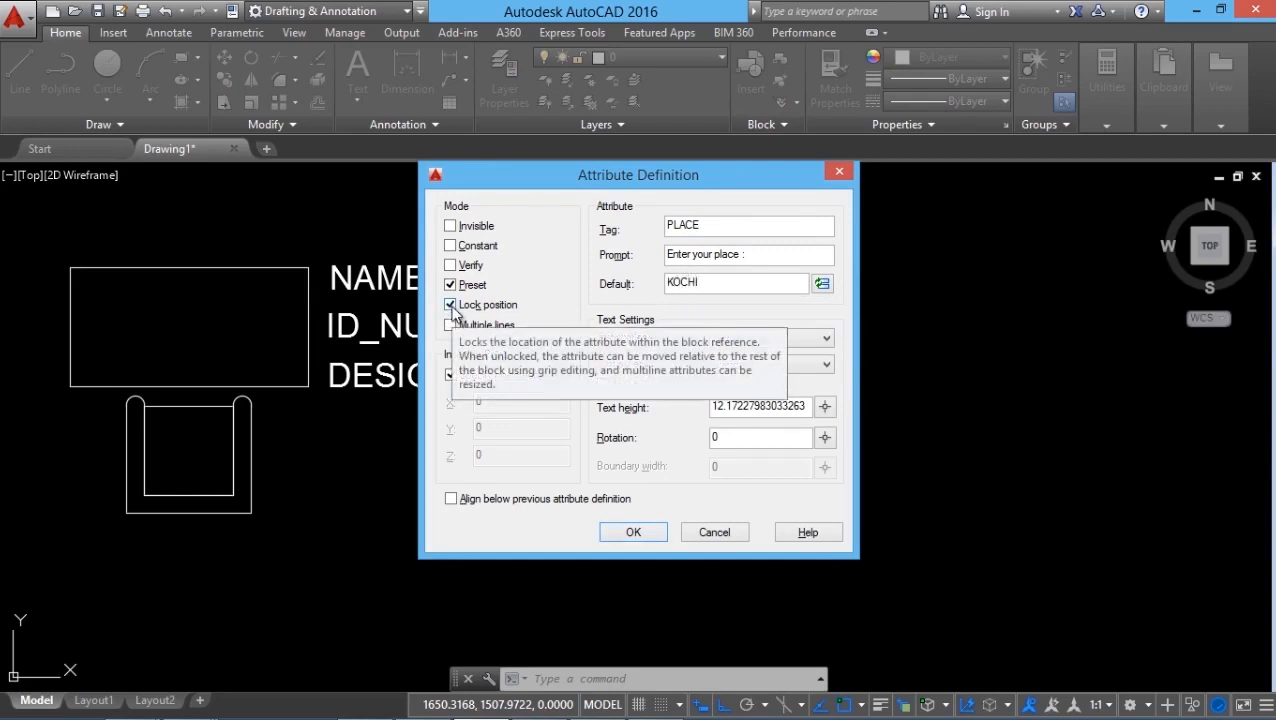
{"action": "left_click", "coordinate": [636, 534]}
{"action": "left_click", "coordinate": [329, 436]}
Define an Invisible, non-preset attribute tagged SALARY with the prompt "Enter your Salary", and place it below PLACE.
{"action": "key", "text": "Return"}
{"action": "left_click", "coordinate": [461, 285]}
{"action": "left_click", "coordinate": [451, 226]}
{"action": "left_click", "coordinate": [669, 228]}
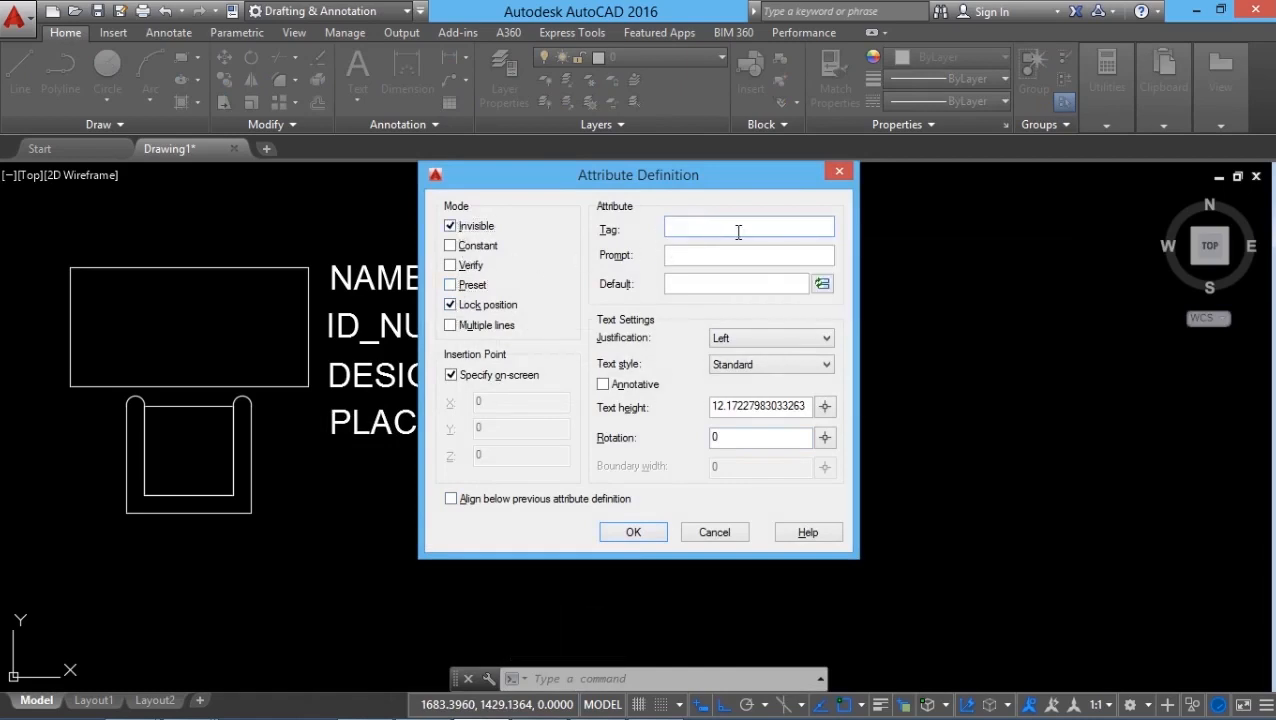
{"action": "type", "text": "SALARY"}
{"action": "left_click", "coordinate": [705, 261]}
{"action": "type", "text": "Enter y"}
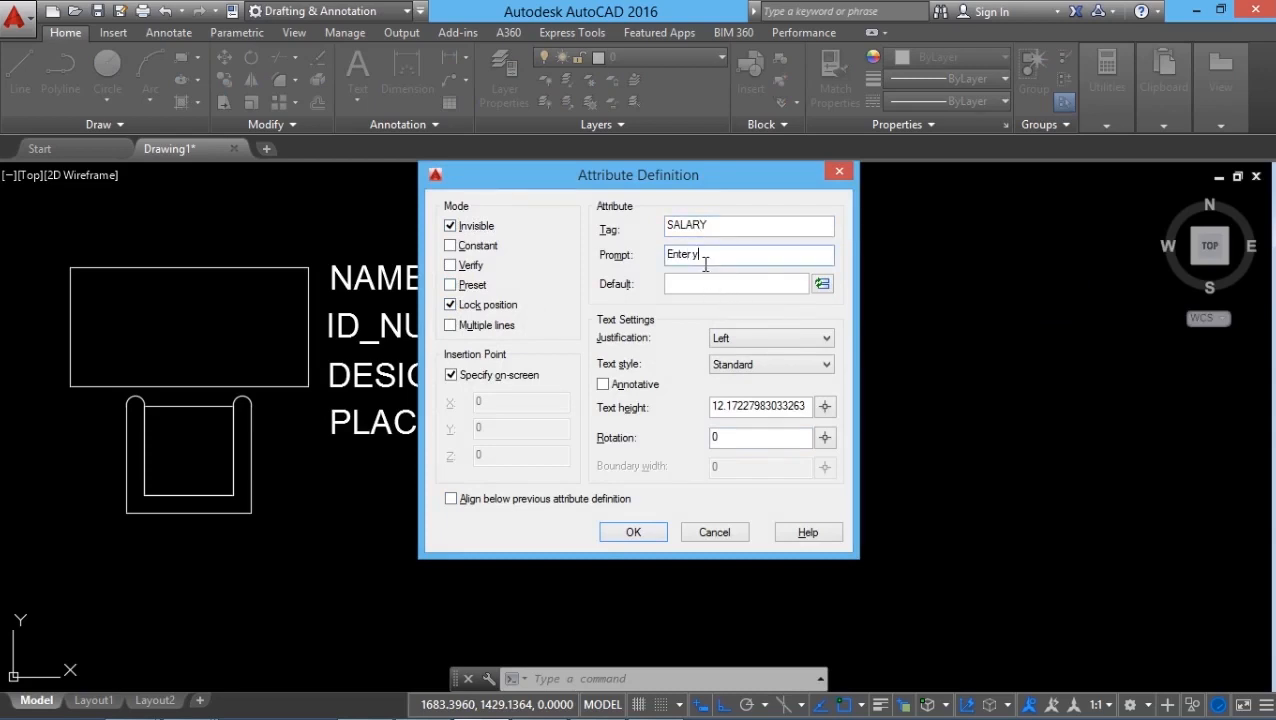
{"action": "type", "text": "our salary"}
{"action": "left_click", "coordinate": [677, 286]}
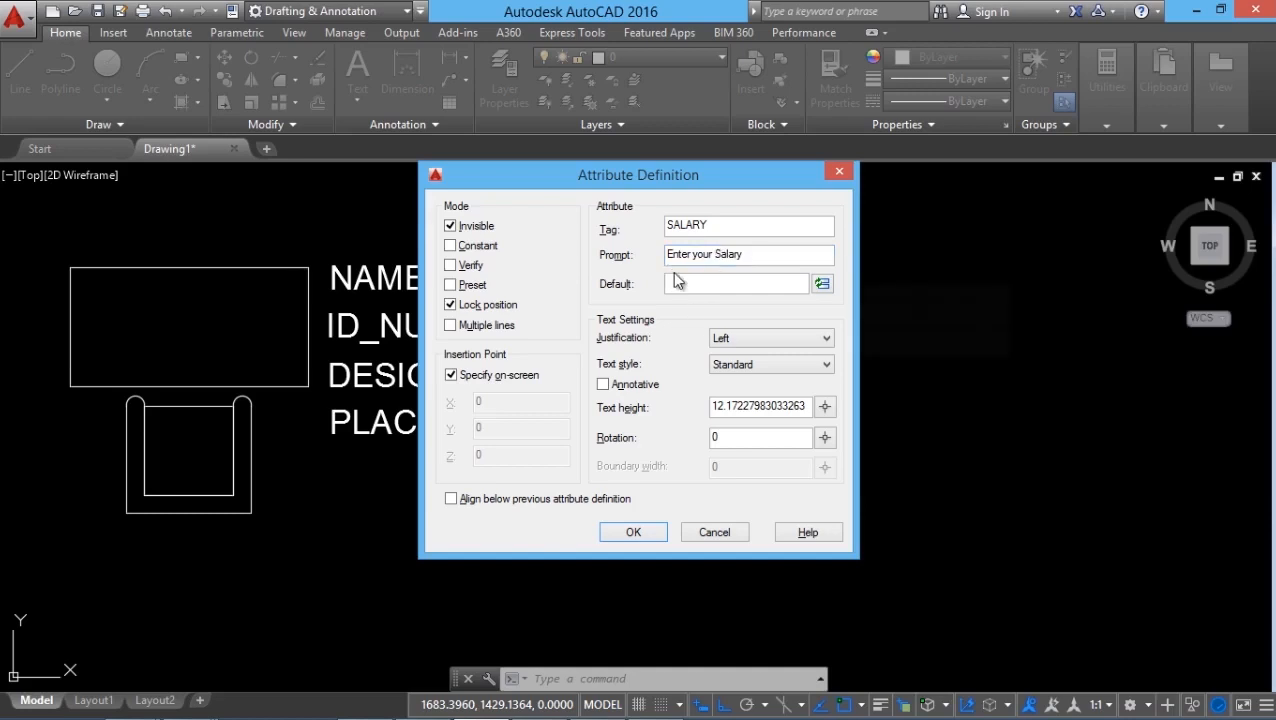
{"action": "left_click", "coordinate": [634, 532]}
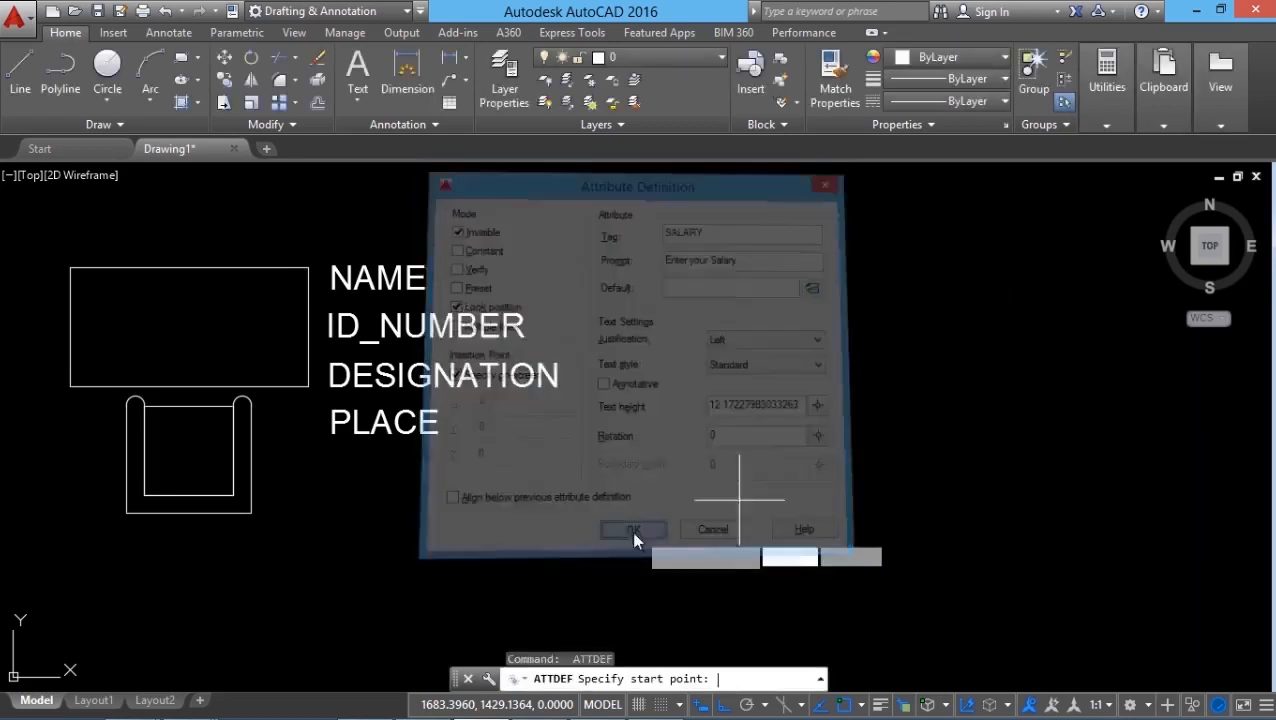
{"action": "left_click", "coordinate": [327, 488]}
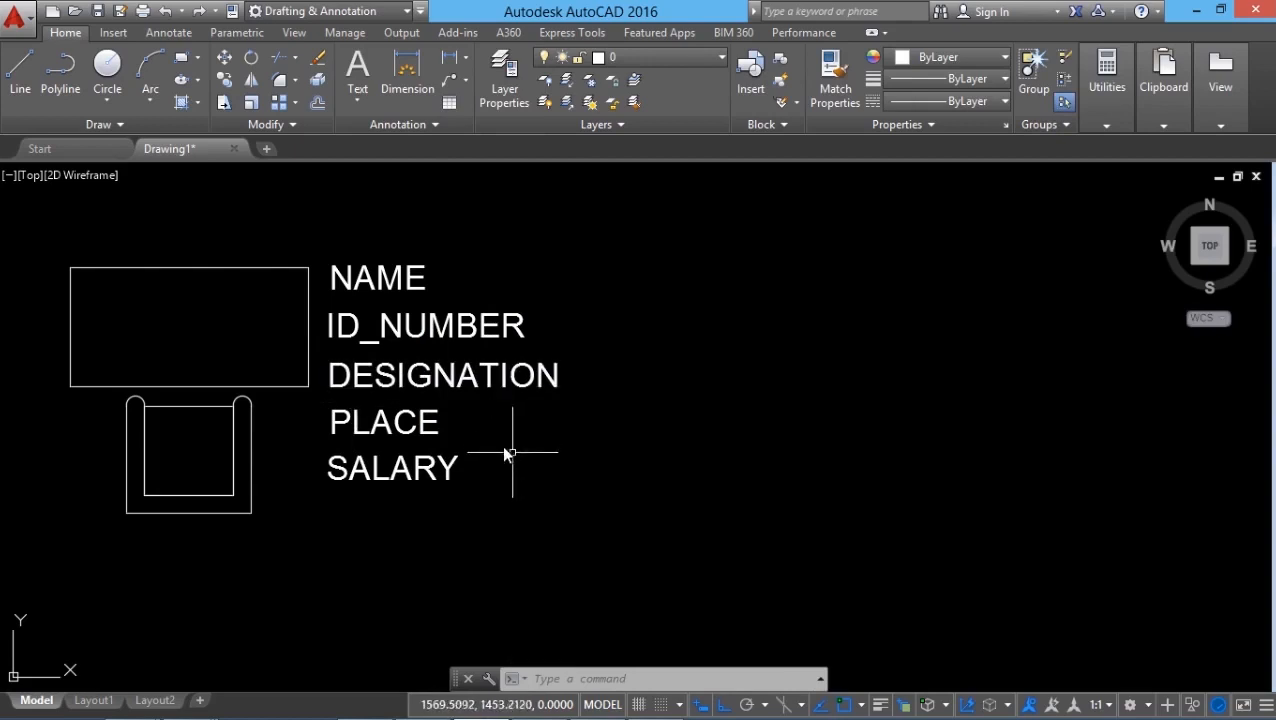
Begin a block definition named INFO with its base point at the table's upper-left corner.
{"action": "left_click", "coordinate": [778, 62]}
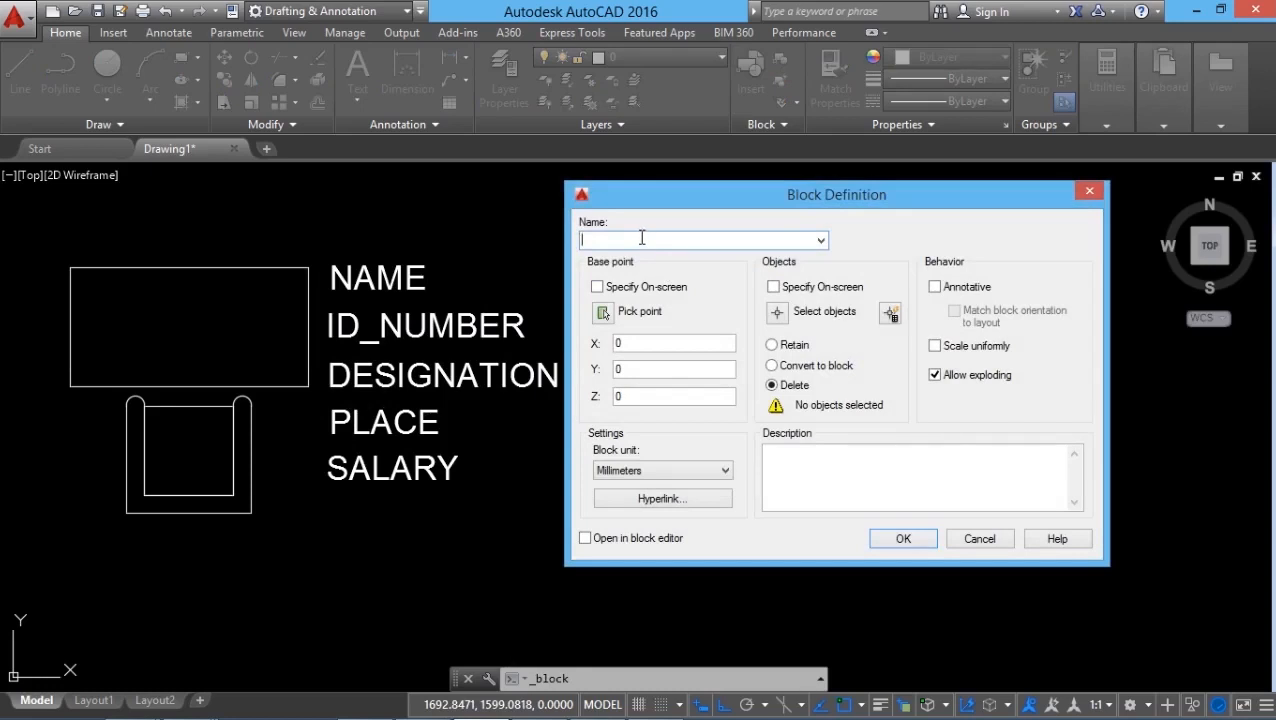
{"action": "type", "text": "INFO"}
{"action": "left_click", "coordinate": [603, 312]}
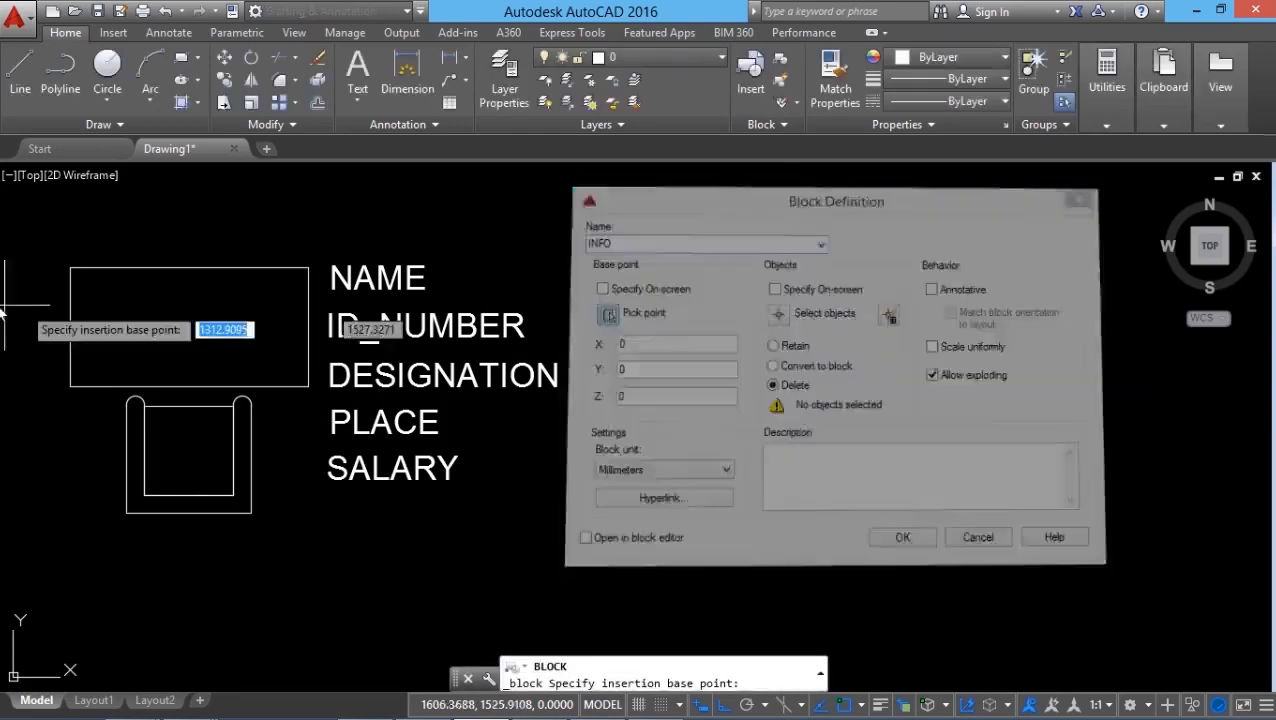
{"action": "left_click", "coordinate": [69, 268]}
Create the block from the table, the chair and the attributes NAME, ID_NUMBER, DESIGNATION, PLACE and SALARY, picked in that order.
{"action": "left_click", "coordinate": [789, 313]}
{"action": "left_click", "coordinate": [47, 238]}
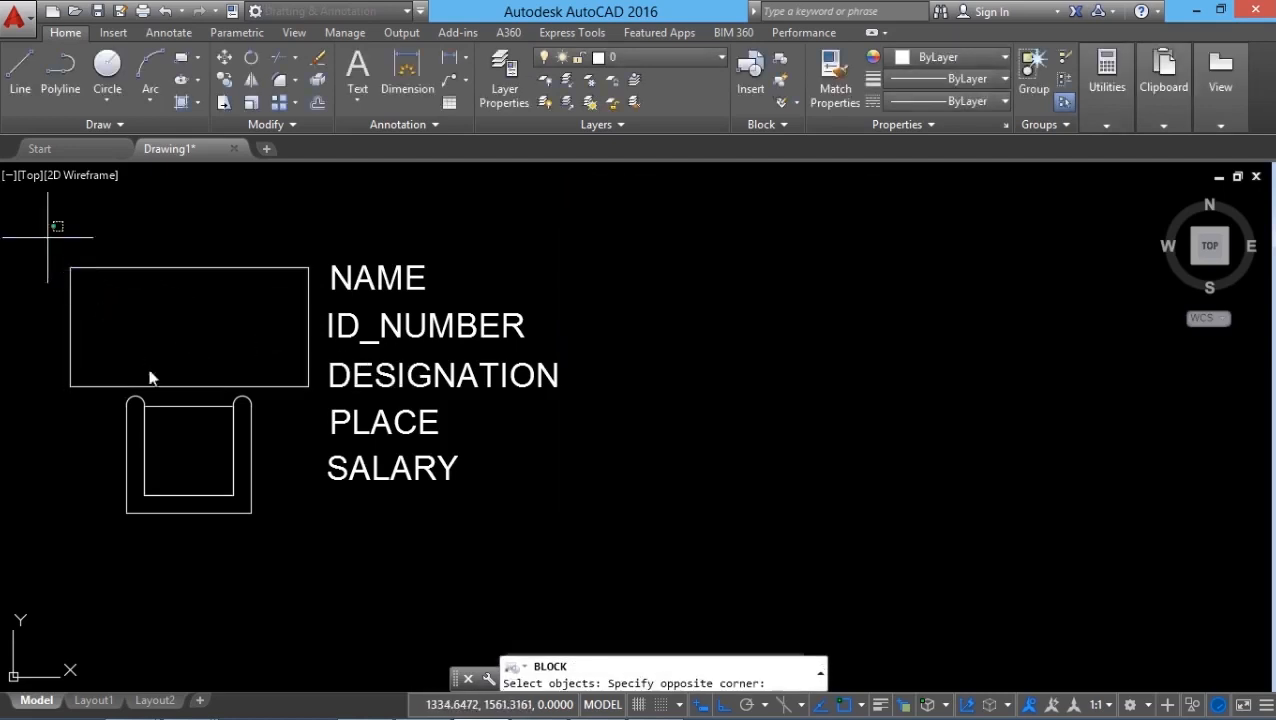
{"action": "left_click", "coordinate": [320, 561]}
{"action": "left_click", "coordinate": [420, 272]}
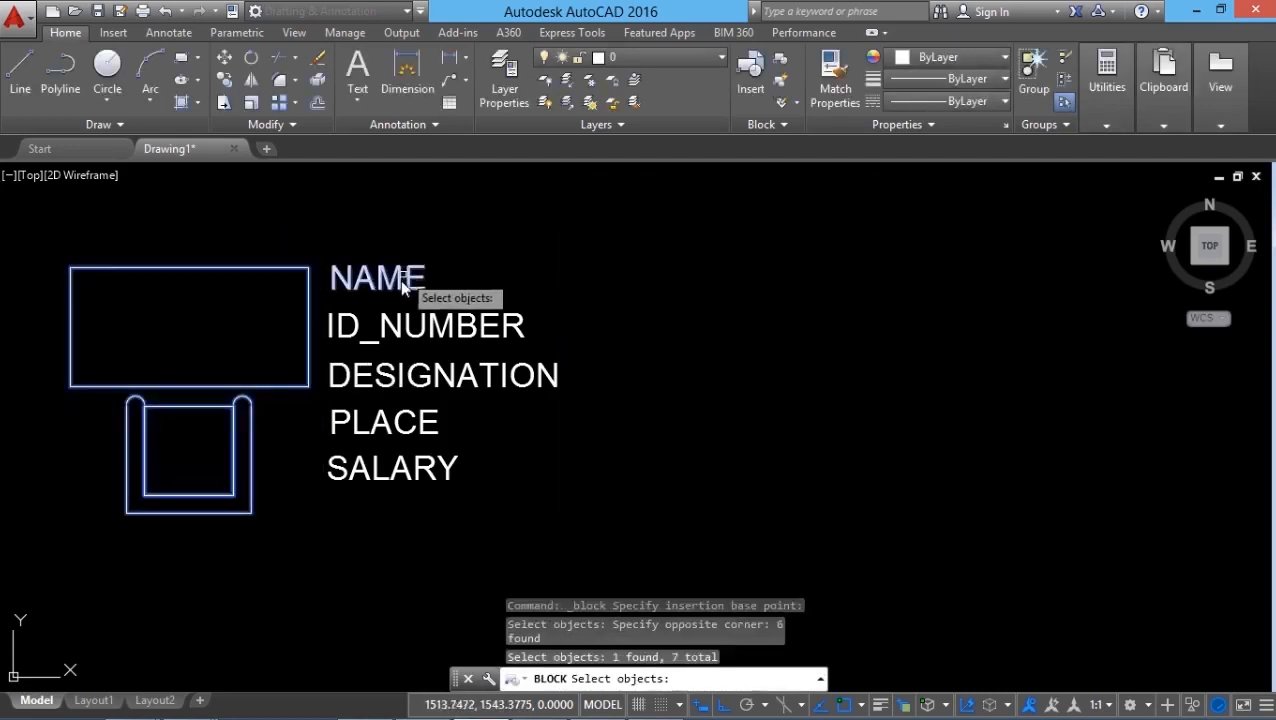
{"action": "left_click", "coordinate": [397, 335]}
{"action": "left_click", "coordinate": [384, 364]}
{"action": "left_click", "coordinate": [385, 416]}
{"action": "left_click", "coordinate": [378, 474]}
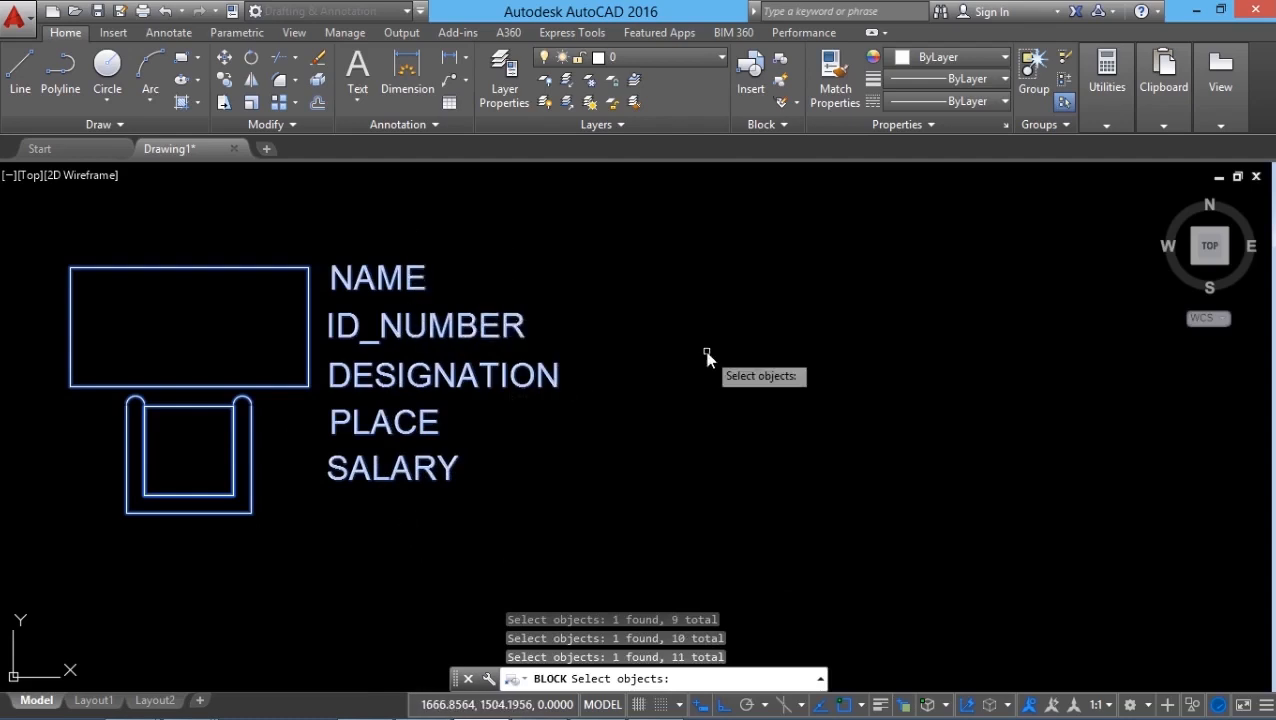
{"action": "key", "text": "Return"}
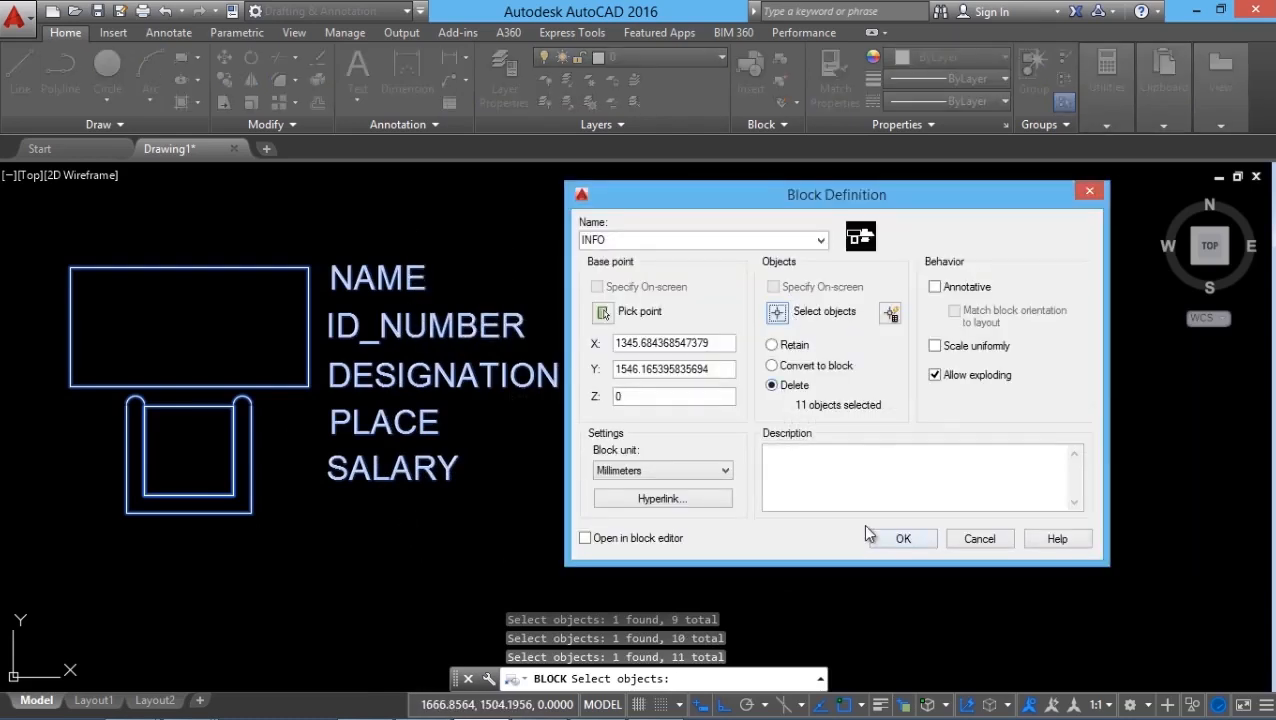
{"action": "left_click", "coordinate": [893, 540]}
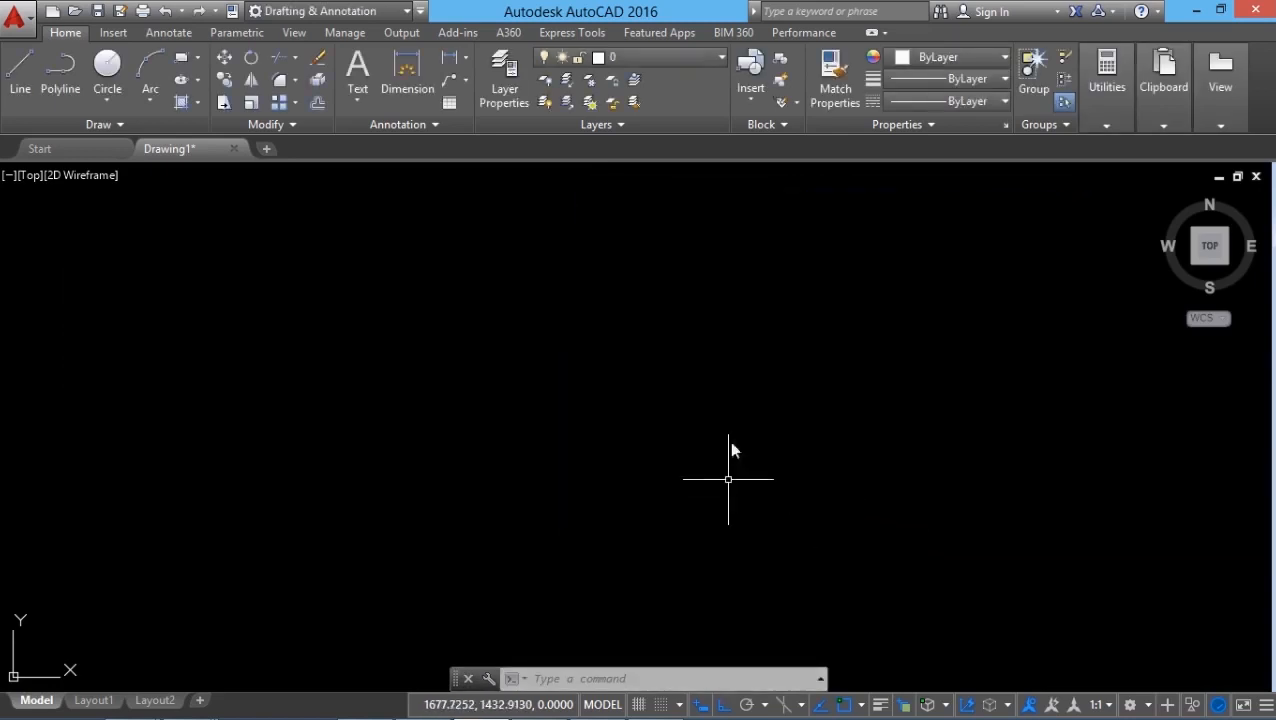
Insert the INFO block into the empty drawing area.
{"action": "left_click", "coordinate": [752, 100]}
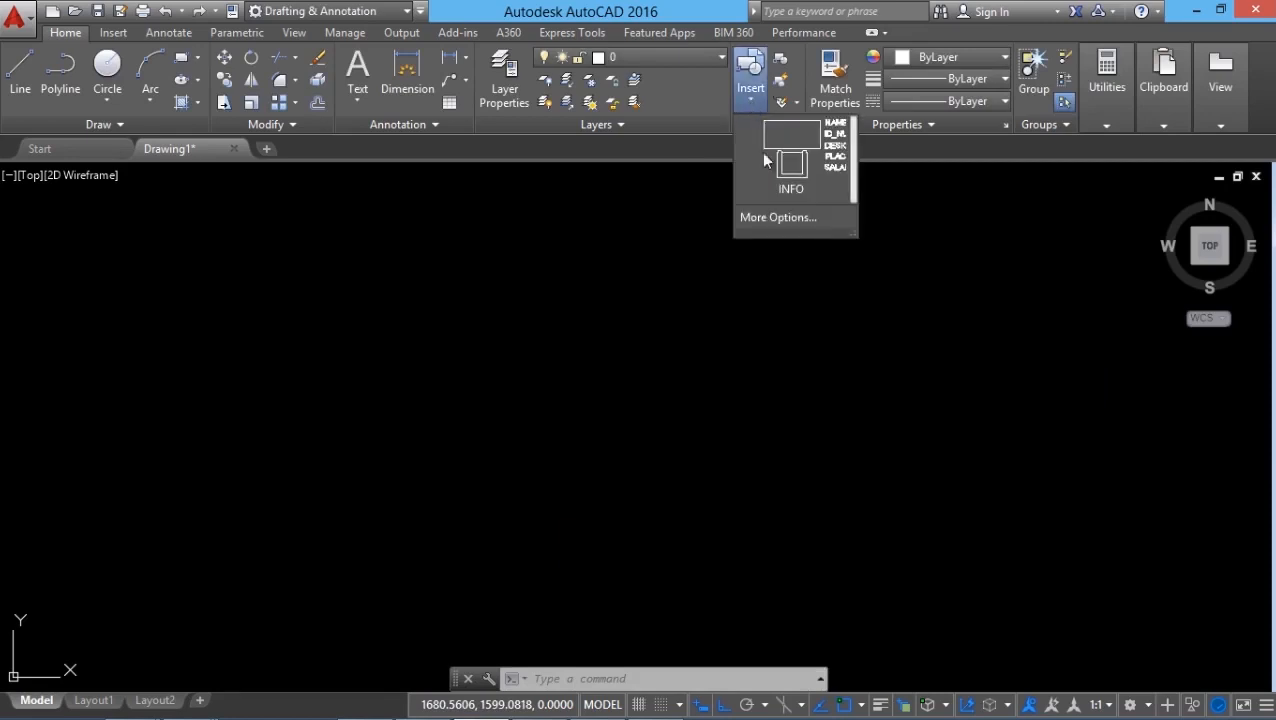
{"action": "left_click", "coordinate": [792, 162]}
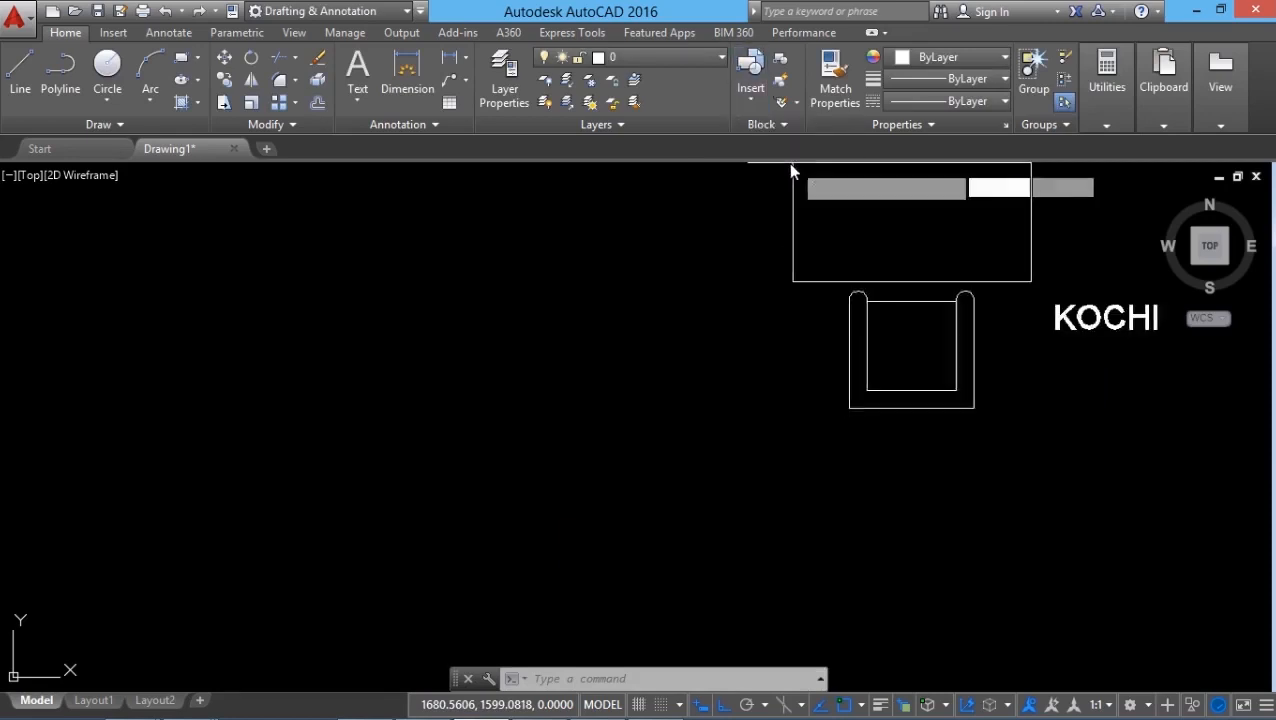
{"action": "left_click", "coordinate": [66, 218]}
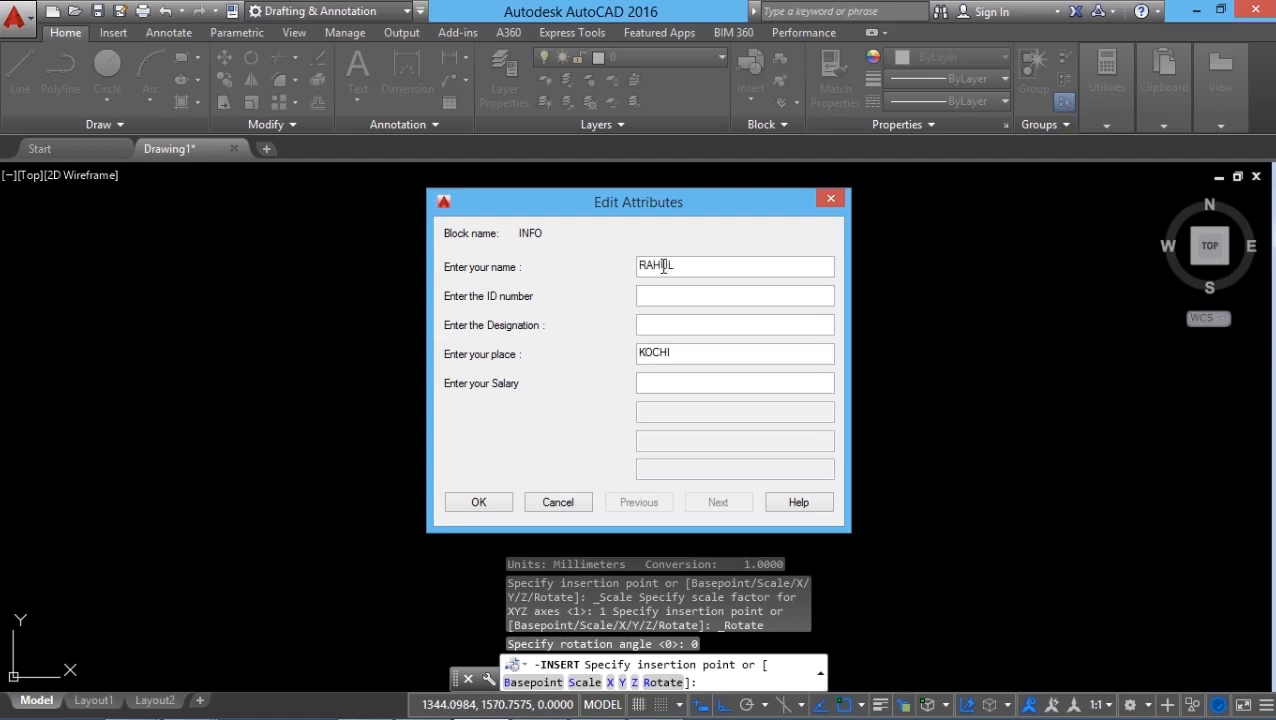
Fill in the block's name and ID number, designation SOFTWARE ENGINEER and salary 45000, keeping KOCHI as the place.
{"action": "left_click", "coordinate": [669, 296]}
{"action": "type", "text": "7755"}
{"action": "left_click", "coordinate": [674, 325]}
{"action": "type", "text": "SOFTWA"}
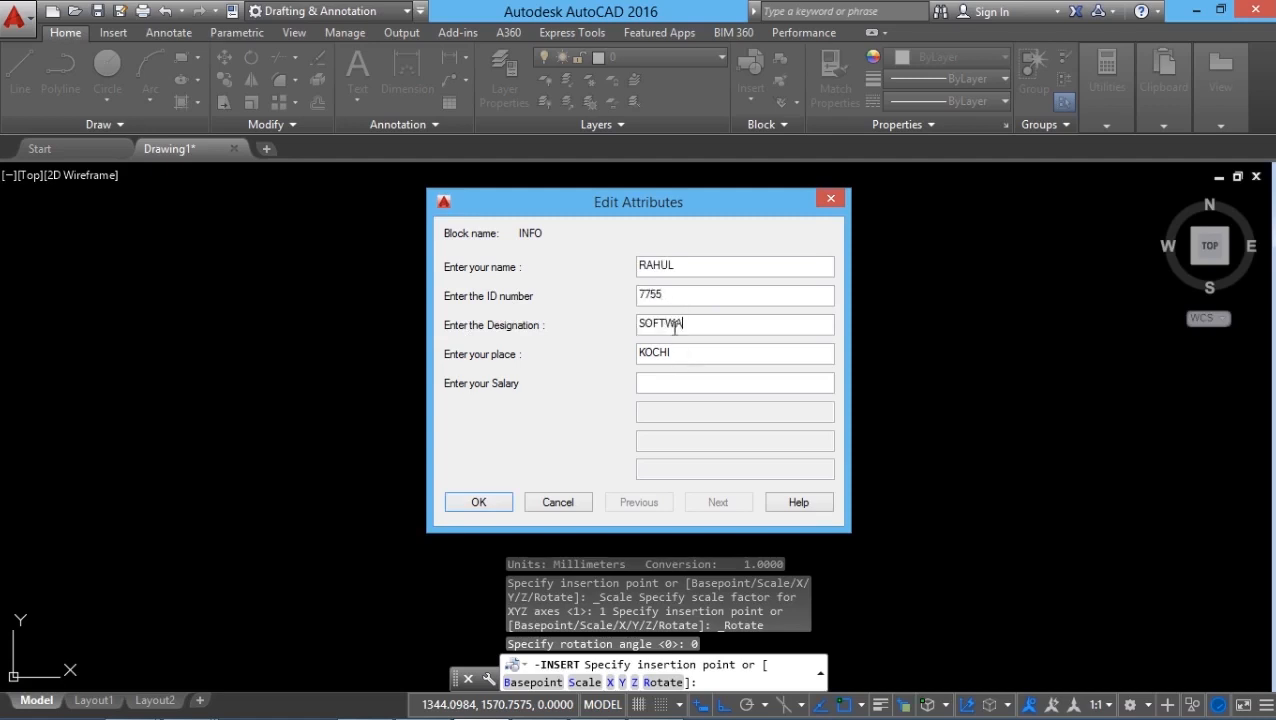
{"action": "type", "text": "RE ENGINEER"}
{"action": "left_click", "coordinate": [663, 386]}
{"action": "type", "text": "45000"}
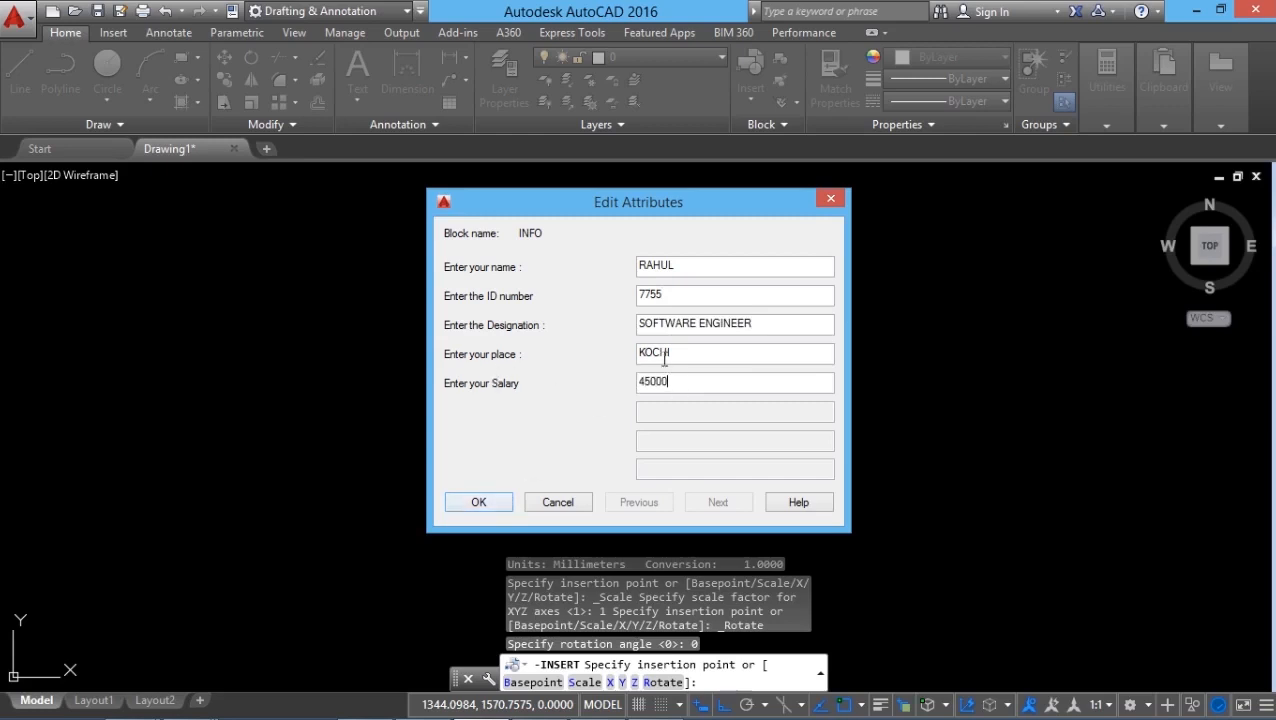
{"action": "left_click", "coordinate": [685, 354]}
{"action": "left_click", "coordinate": [493, 498]}
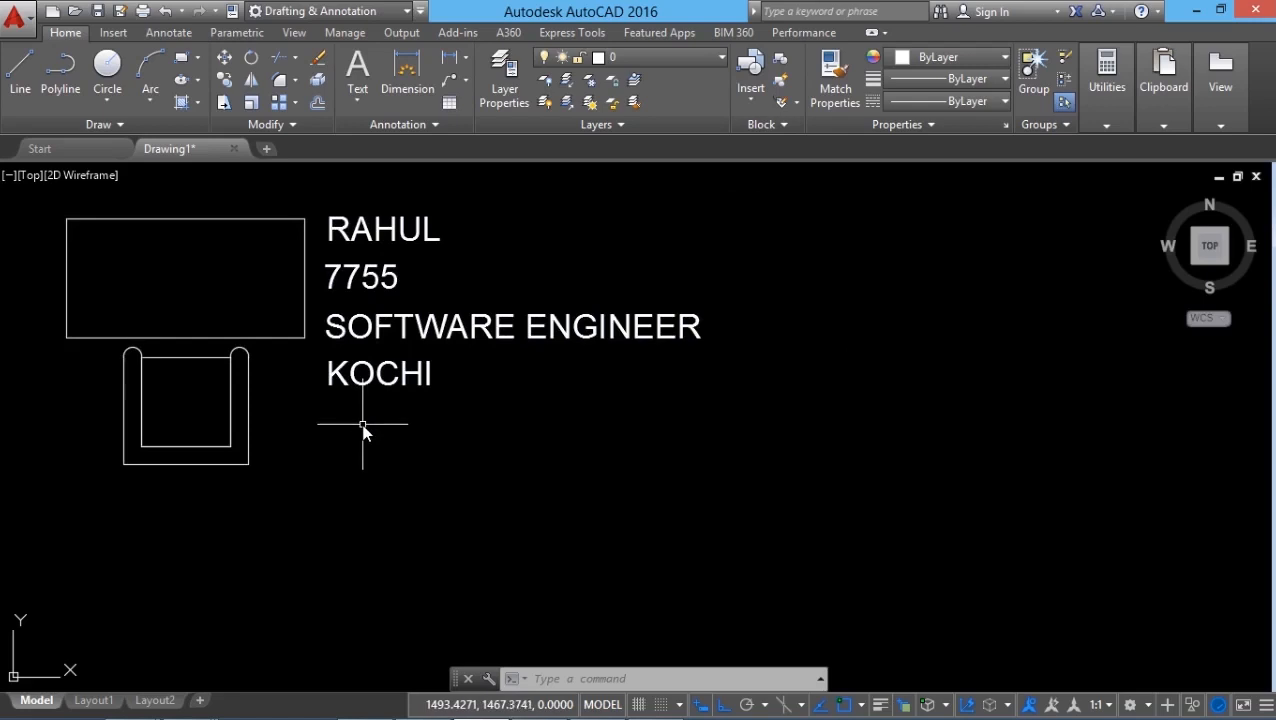
Insert a second INFO block beside the first one, level with its table.
{"action": "left_click", "coordinate": [750, 98]}
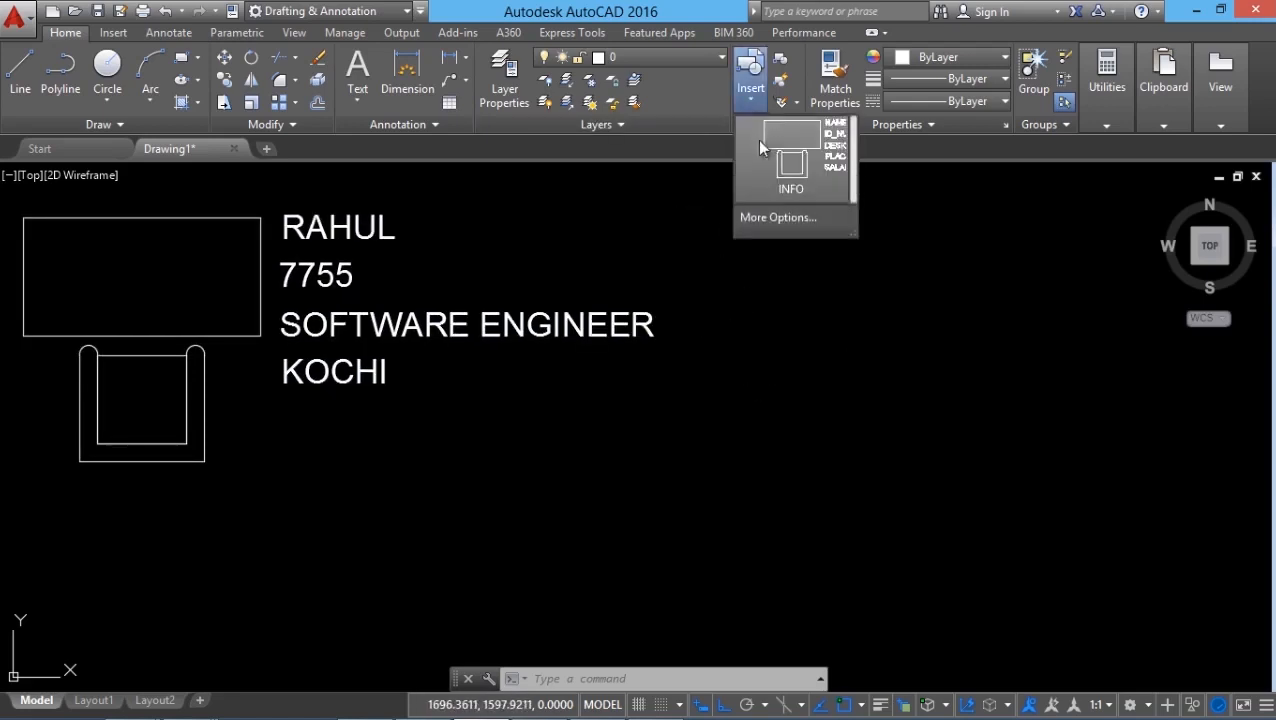
{"action": "left_click", "coordinate": [760, 147]}
{"action": "left_click", "coordinate": [740, 212]}
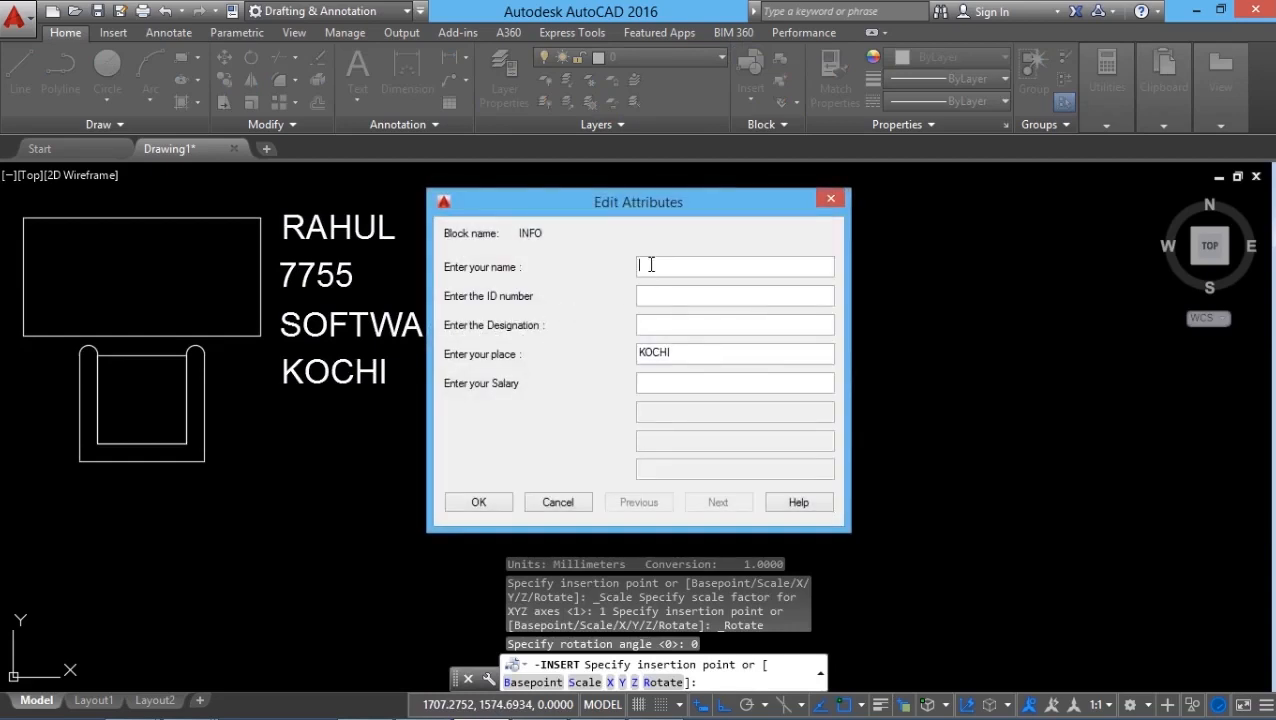
Fill in the second block's name and ID number, designation SYSTEM ANALYST, place DELHI and salary 60000.
{"action": "type", "text": "RAHU"}
{"action": "left_click", "coordinate": [670, 297]}
{"action": "type", "text": "7788"}
{"action": "left_click", "coordinate": [669, 323]}
{"action": "type", "text": "SYSTEM ANALYST"}
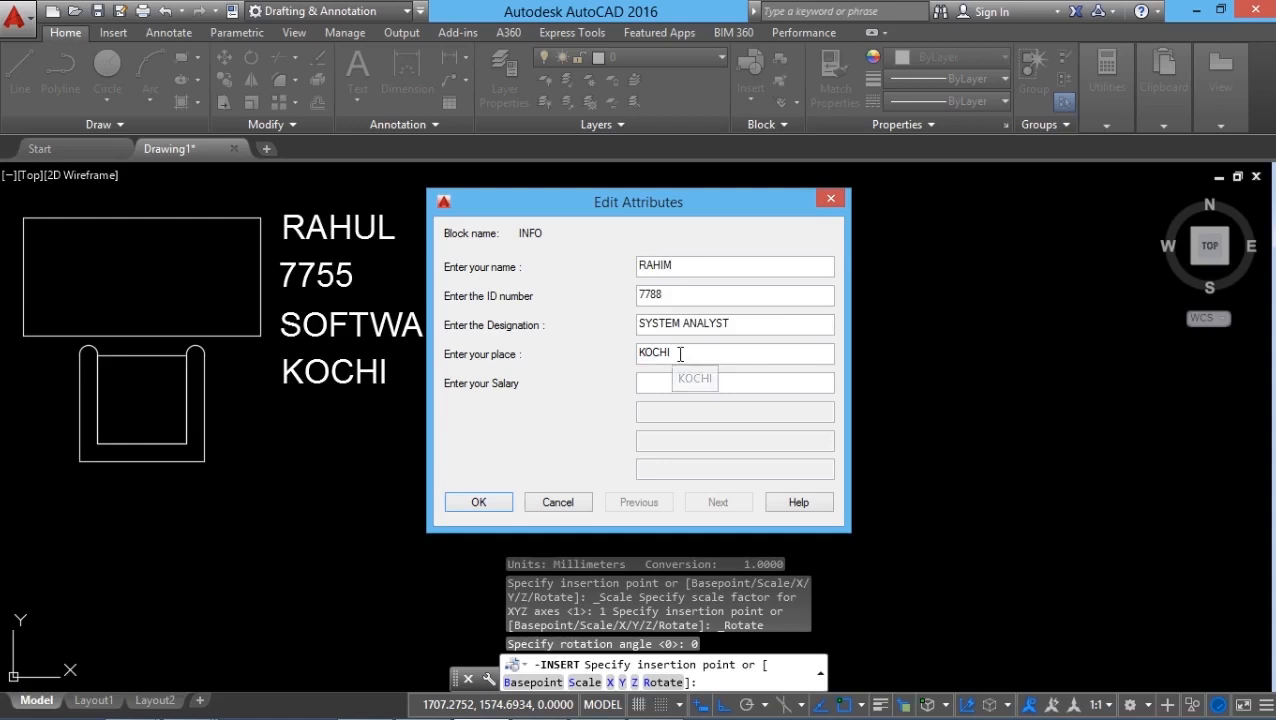
{"action": "key", "text": "Tab"}
{"action": "type", "text": "DELHI"}
{"action": "left_click", "coordinate": [660, 380]}
{"action": "type", "text": "50000"}
{"action": "left_click", "coordinate": [488, 500]}
{"action": "scroll", "coordinate": [485, 515], "scroll_direction": "down", "scroll_amount": 2}
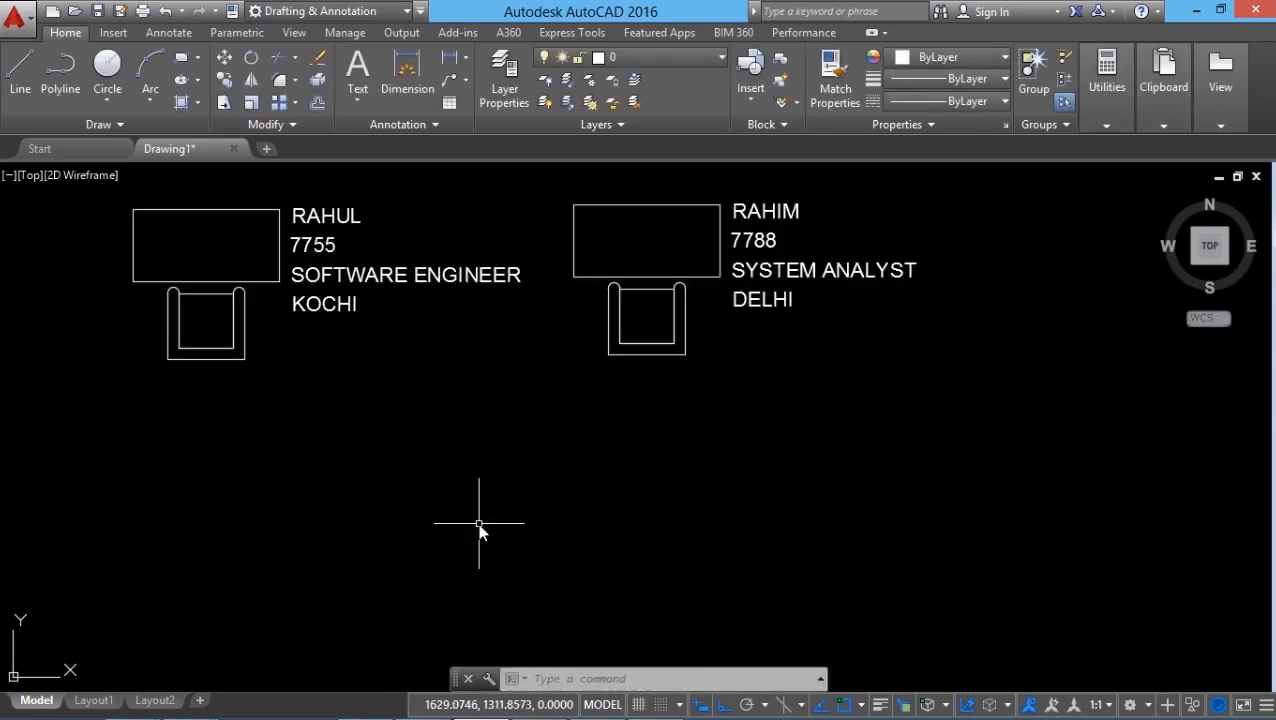
Insert a third INFO block below the first one at scale 1 and rotation angle 0.
{"action": "key", "text": "Return"}
{"action": "key", "text": "Escape"}
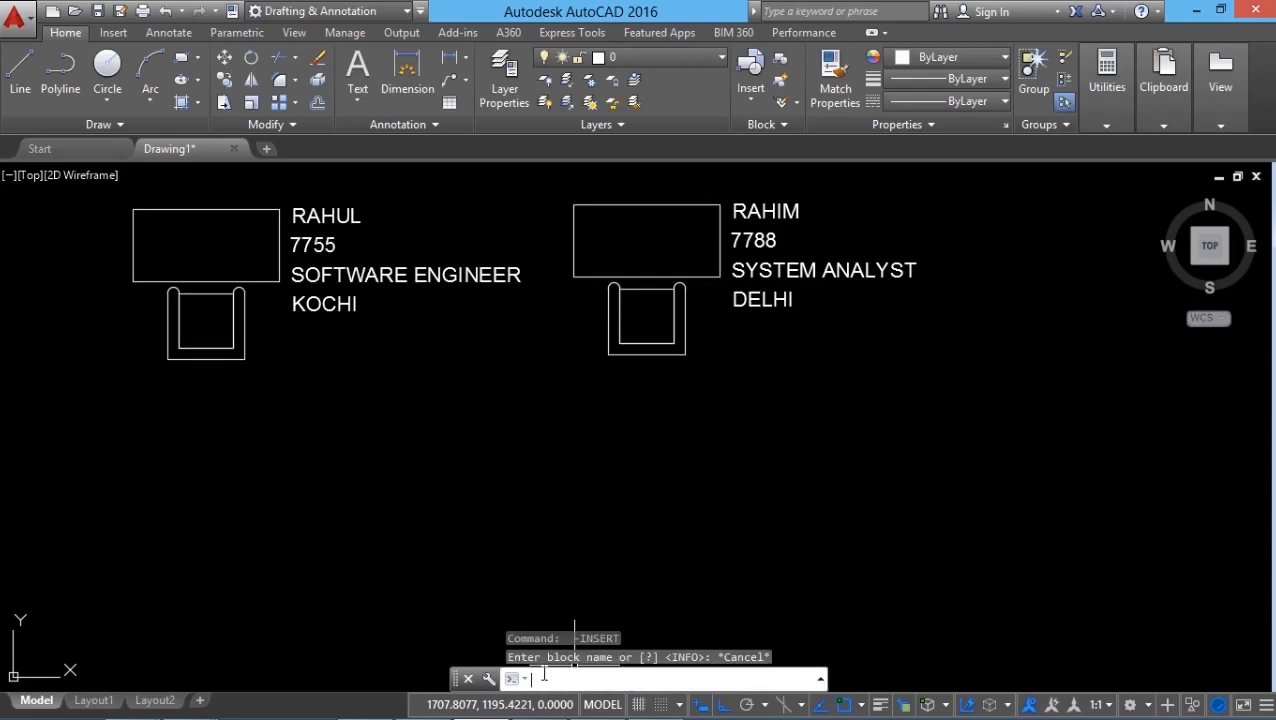
{"action": "type", "text": "i"}
{"action": "key", "text": "Return"}
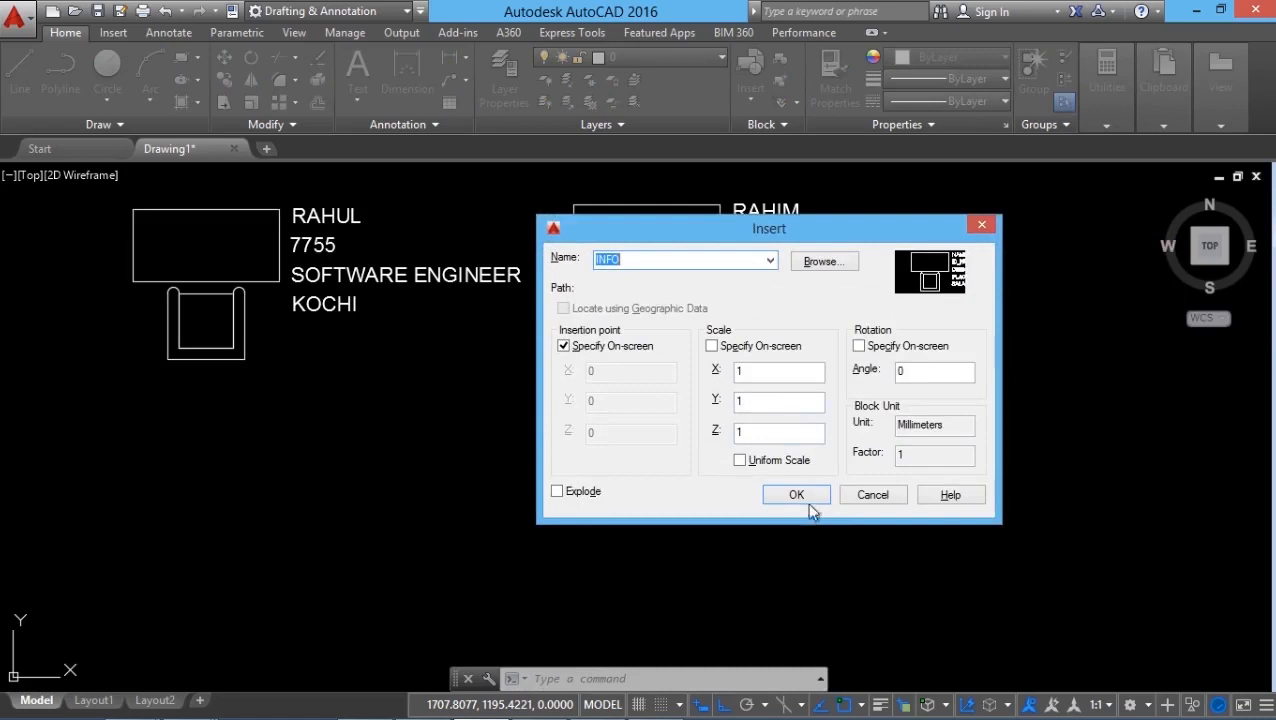
{"action": "left_click", "coordinate": [806, 502]}
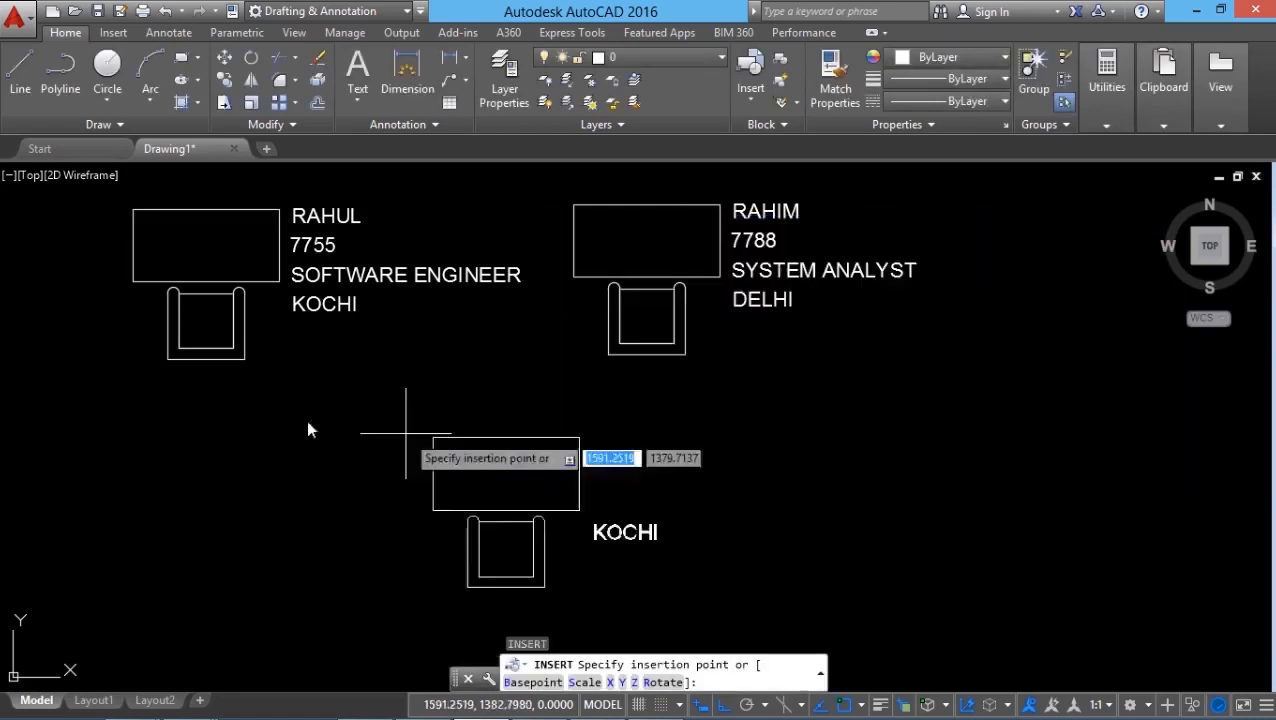
{"action": "left_click", "coordinate": [140, 463]}
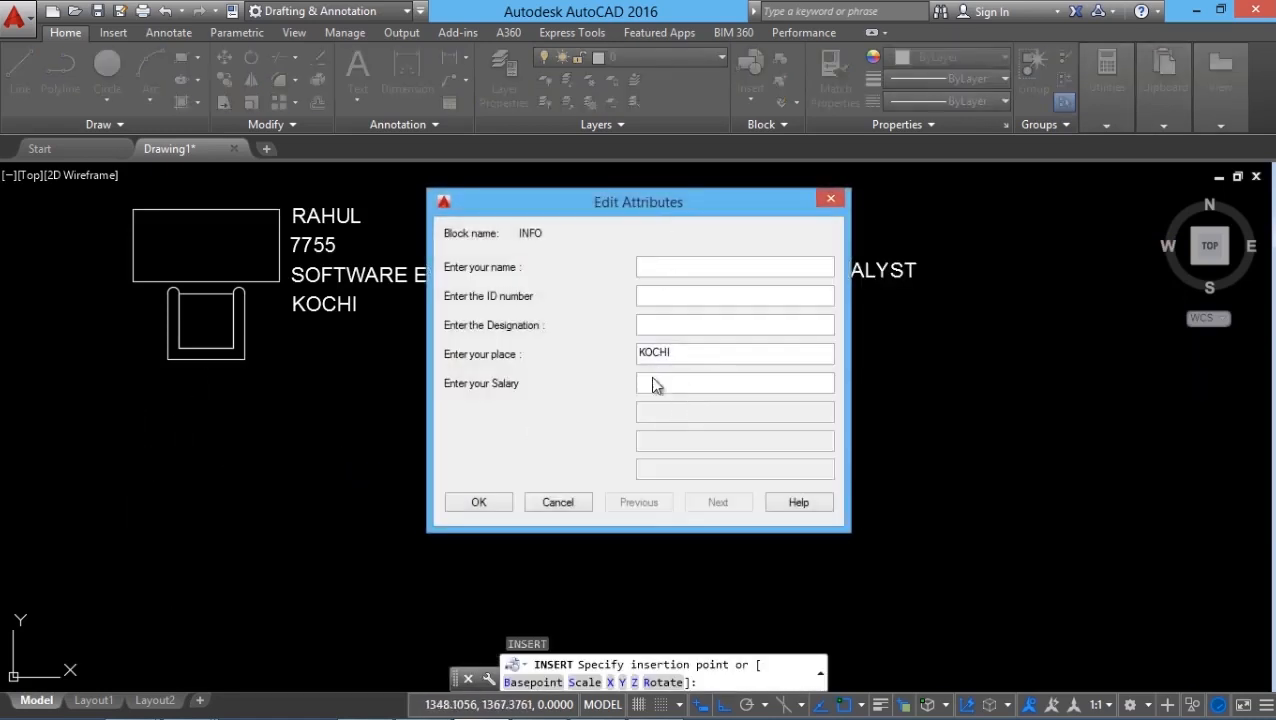
Fill in the third block's name and ID number, designation SOFTWARE ARCHITECT and salary 75000, keeping KOCHI as the place.
{"action": "left_click", "coordinate": [667, 292]}
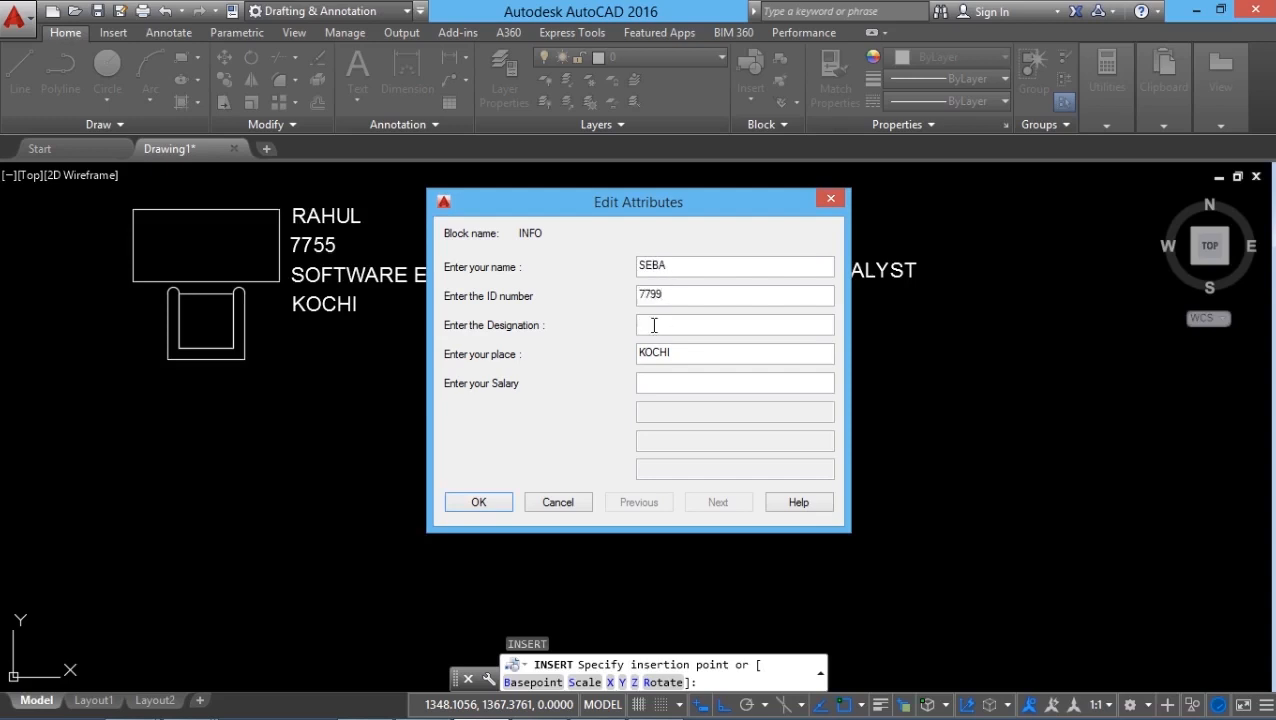
{"action": "left_click", "coordinate": [654, 325]}
{"action": "type", "text": "SOFTWARE ARCHITECT"}
{"action": "left_click", "coordinate": [654, 381]}
{"action": "type", "text": "75000"}
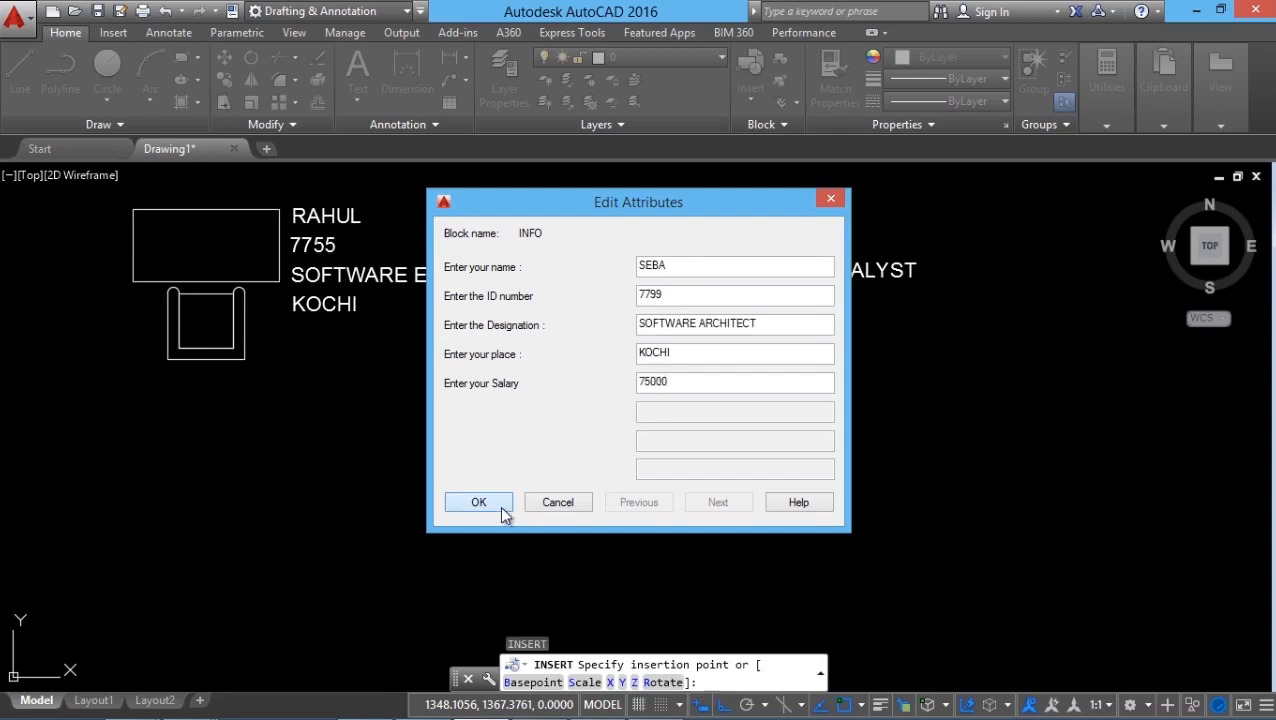
{"action": "left_click", "coordinate": [499, 505]}
Insert a fourth INFO block below the second one, level with the third.
{"action": "middle_click_drag", "start_coordinate": [436, 555], "coordinate": [410, 550]}
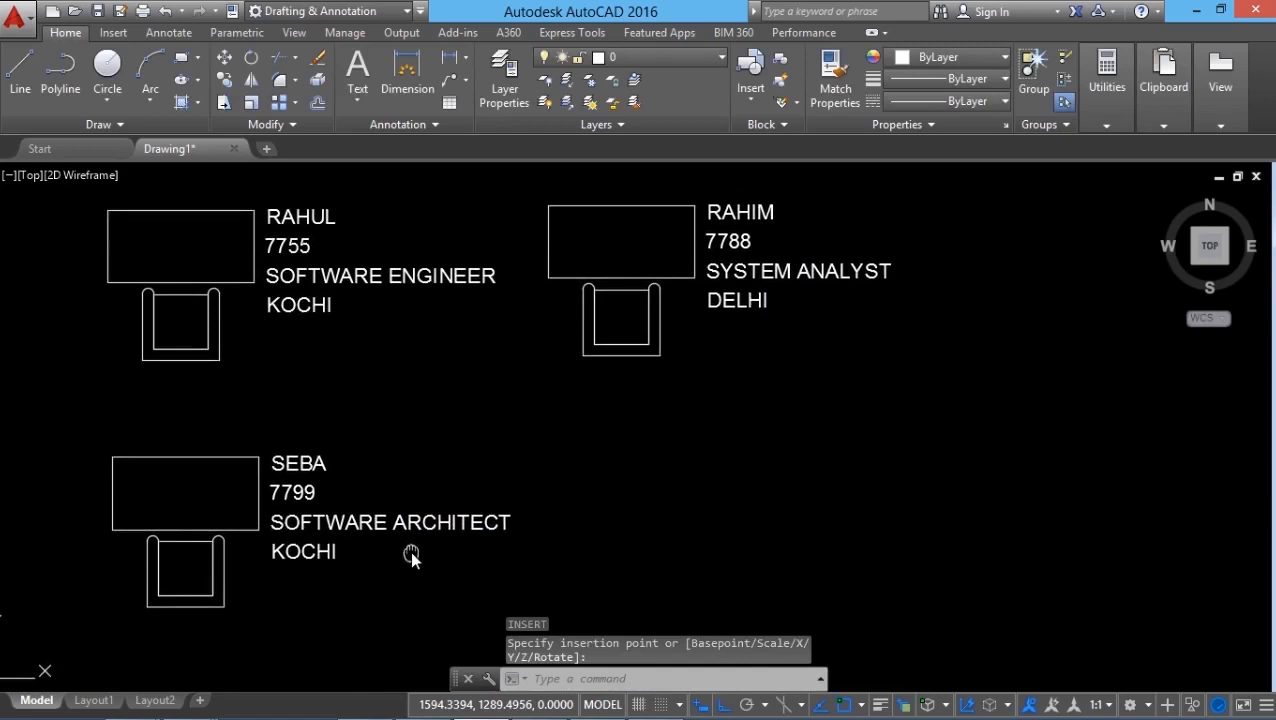
{"action": "key", "text": "Return"}
{"action": "left_click", "coordinate": [797, 494]}
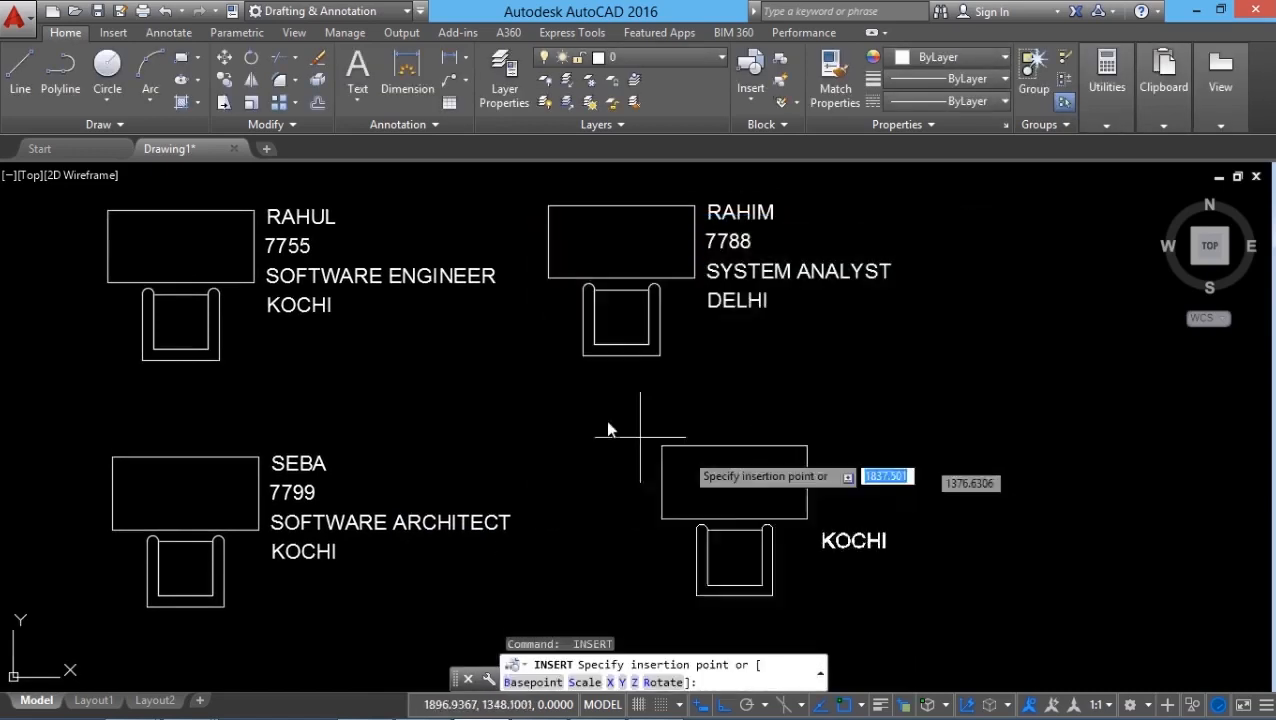
{"action": "left_click", "coordinate": [557, 457]}
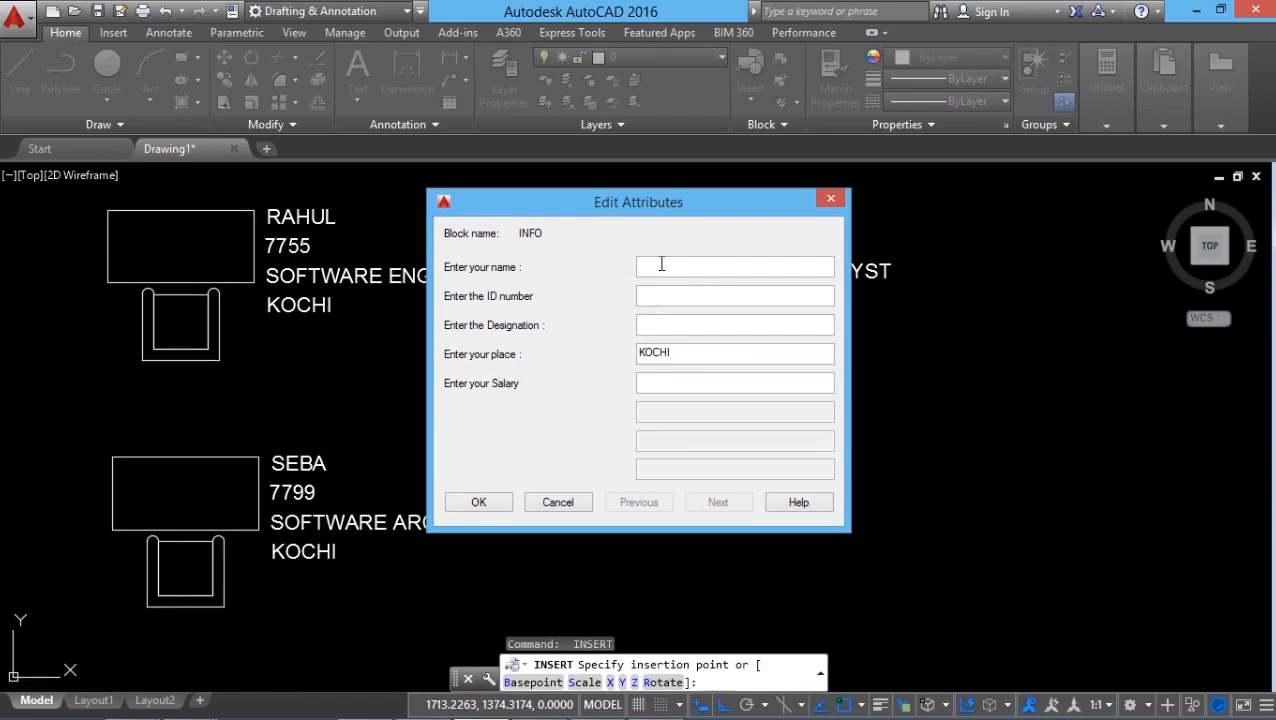
Fill in the fourth block's name and ID number, designation MARKETING MANAGER, place CHENNAI and salary 50000.
{"action": "type", "text": "KEERTHANA"}
{"action": "left_click", "coordinate": [661, 300]}
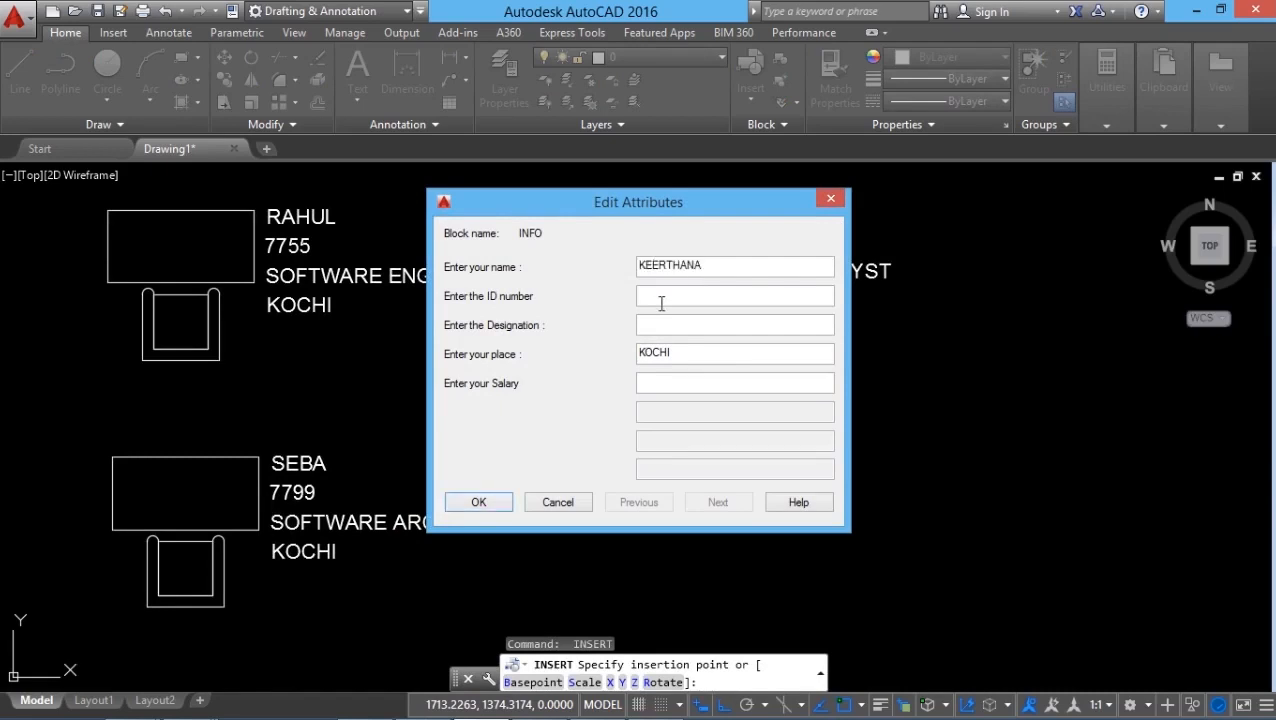
{"action": "type", "text": "7766"}
{"action": "left_click", "coordinate": [662, 325]}
{"action": "type", "text": "MARKETING MANAGER"}
{"action": "key", "text": "Tab"}
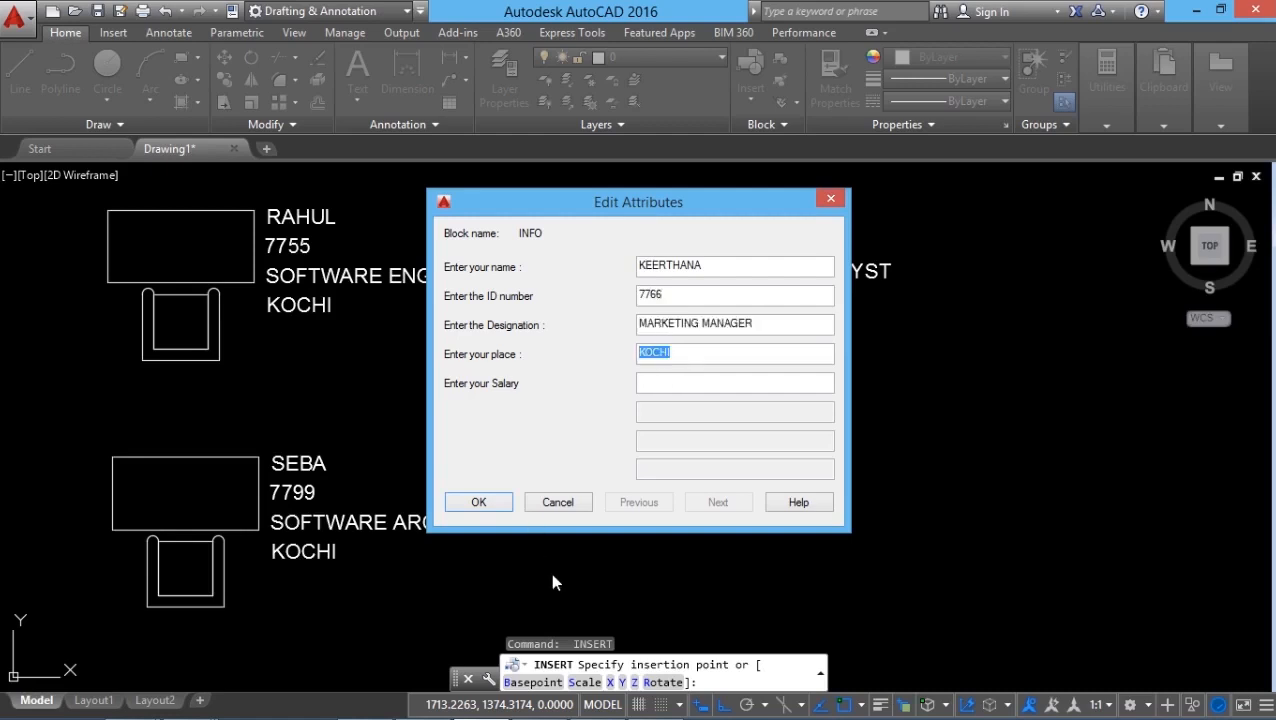
{"action": "type", "text": "CHENNAI"}
{"action": "type", "text": "50000"}
{"action": "key", "text": "Return"}
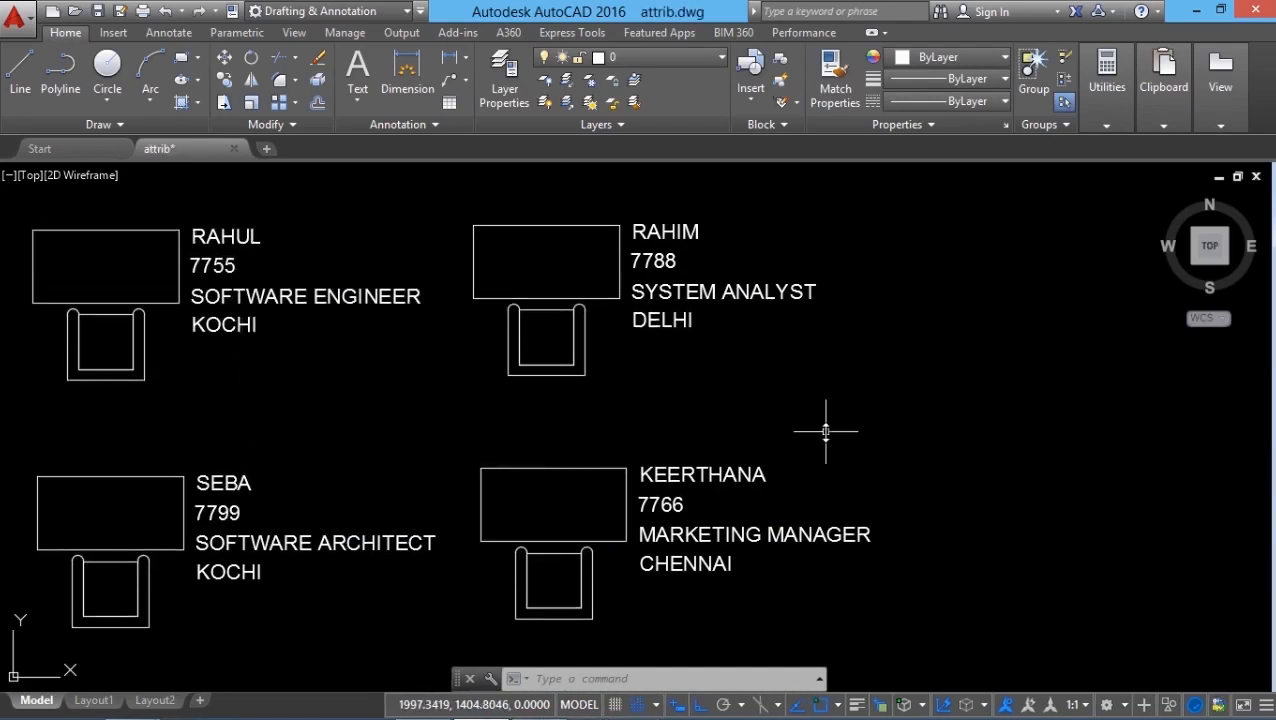
Try to explode the first INFO block, the SOFTWARE ENGINEER one, and undo the explosion.
{"action": "left_click", "coordinate": [548, 679]}
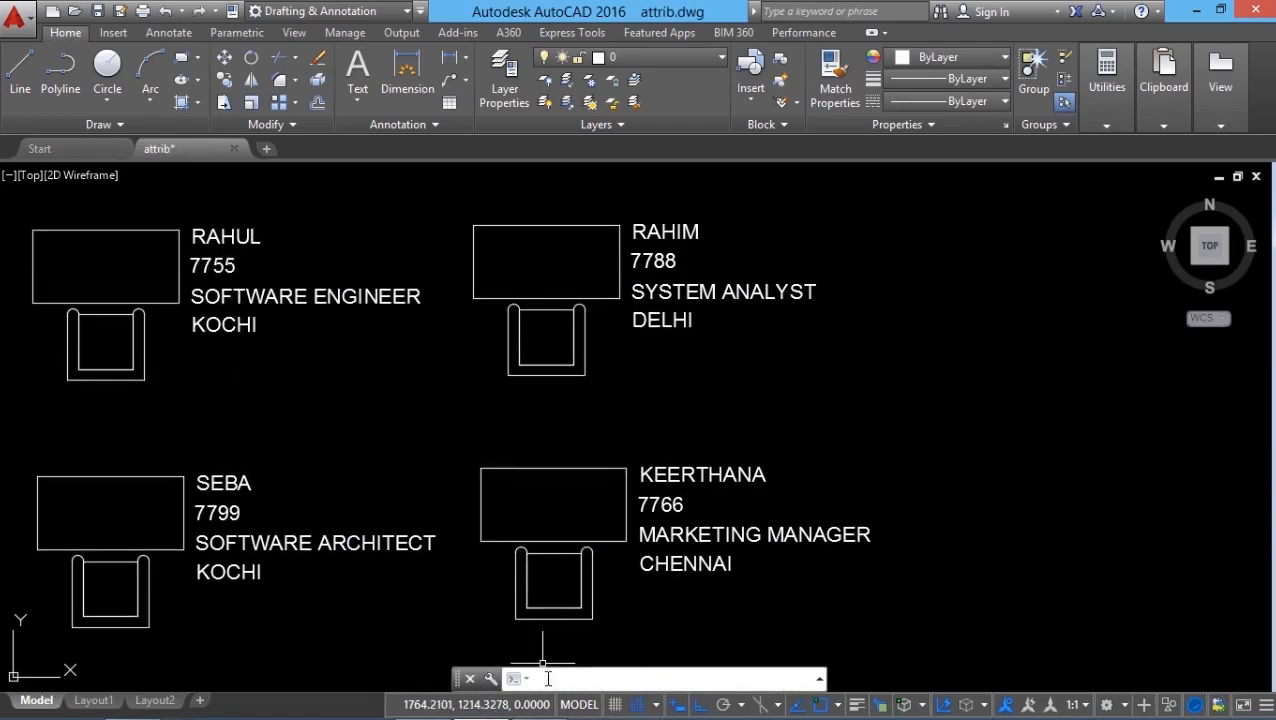
{"action": "type", "text": "x"}
{"action": "key", "text": "Return"}
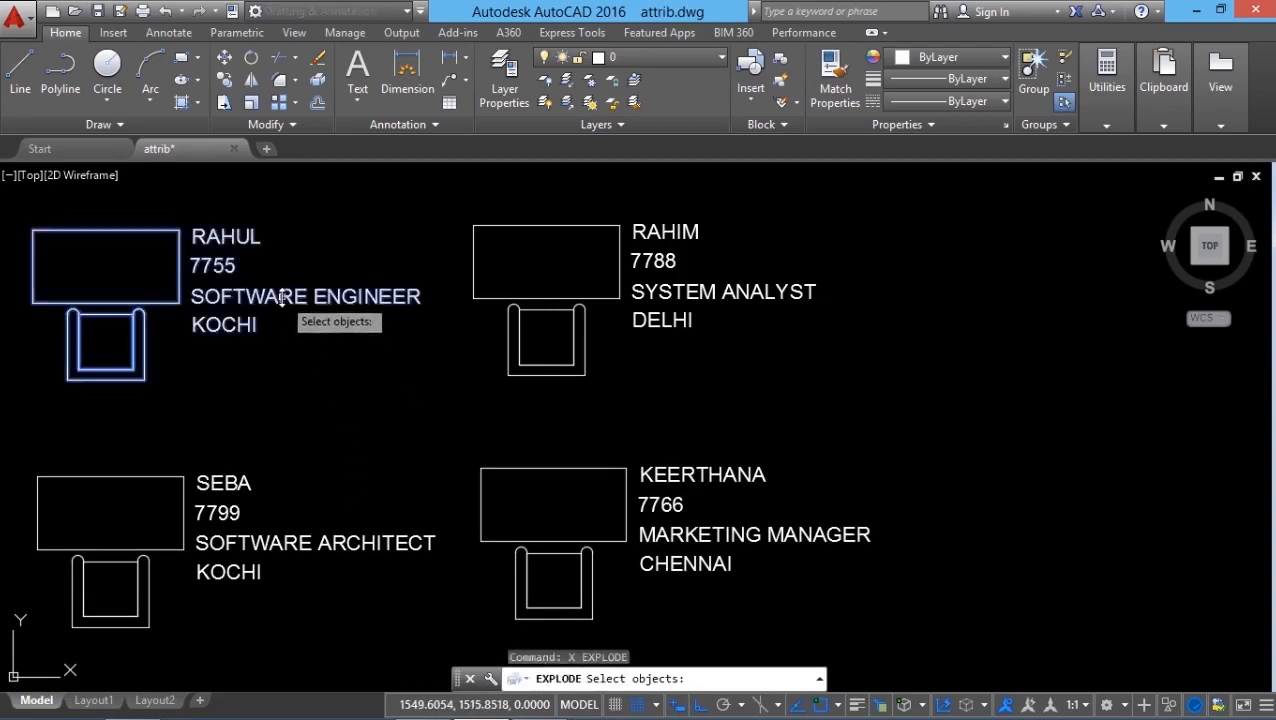
{"action": "left_click", "coordinate": [283, 296]}
{"action": "key", "text": "Return"}
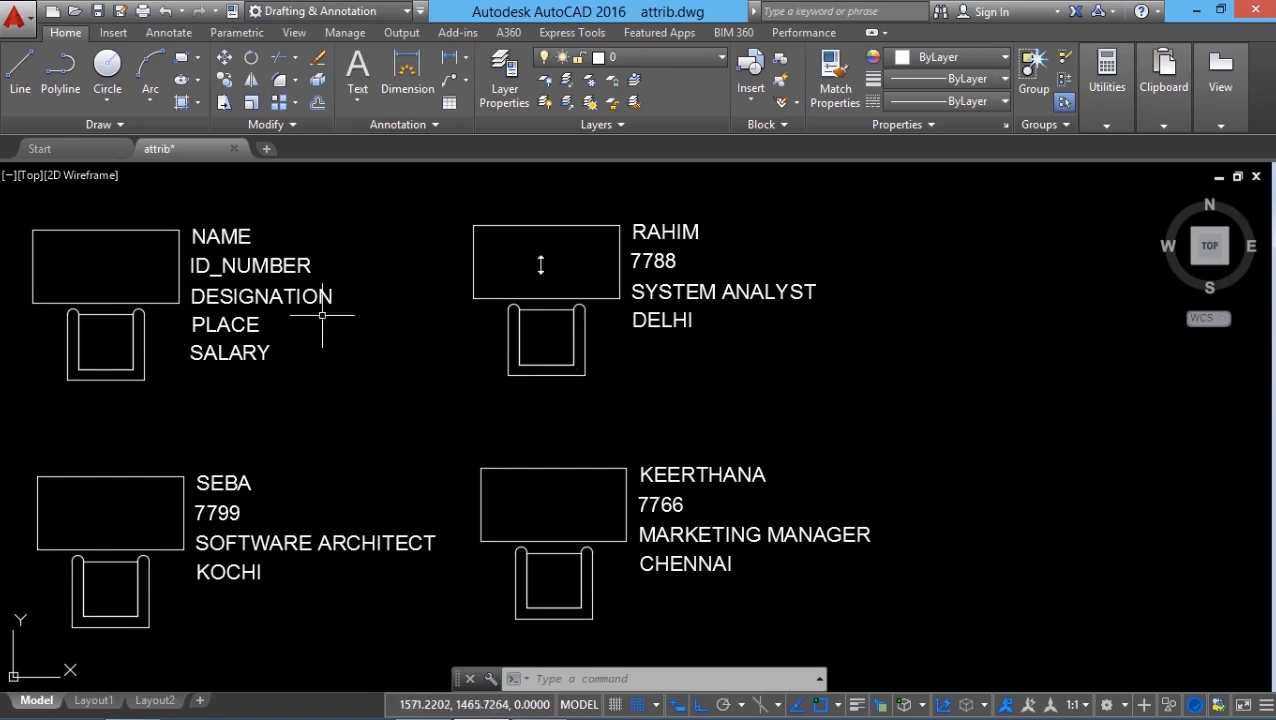
{"action": "left_click", "coordinate": [165, 11]}
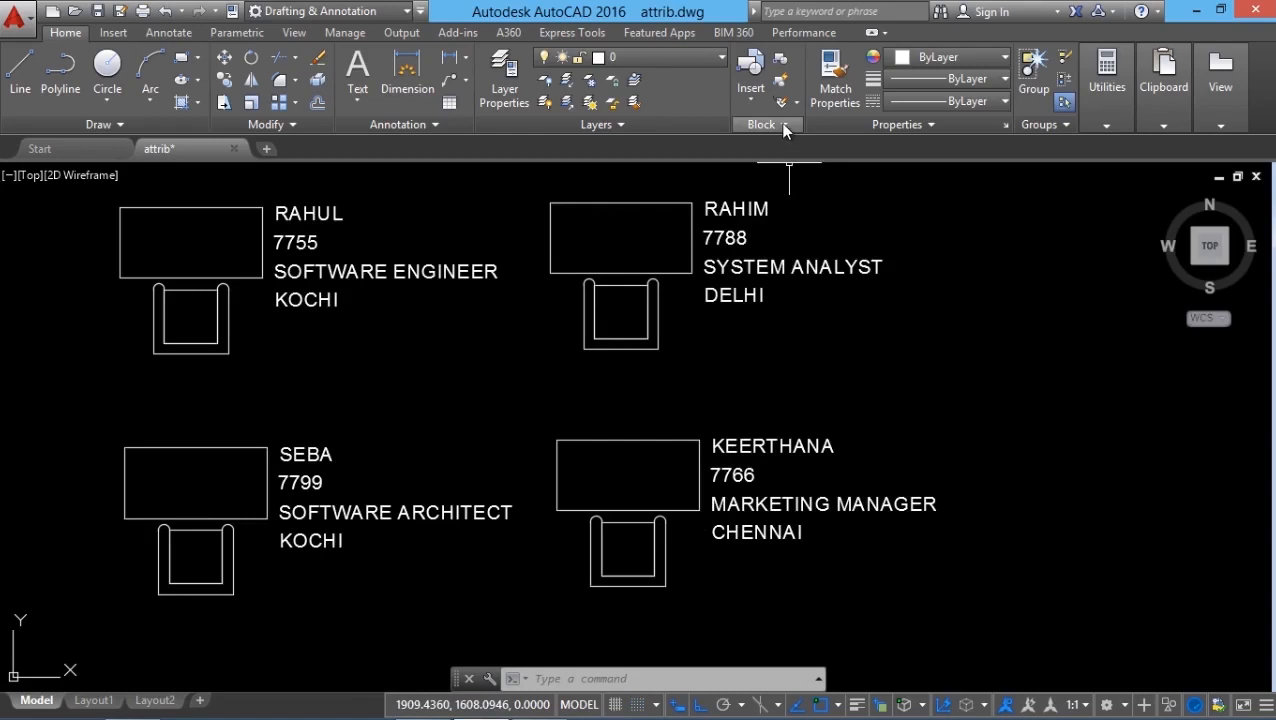
Display all attributes of the INFO blocks, including the invisible salary.
{"action": "left_click", "coordinate": [785, 125]}
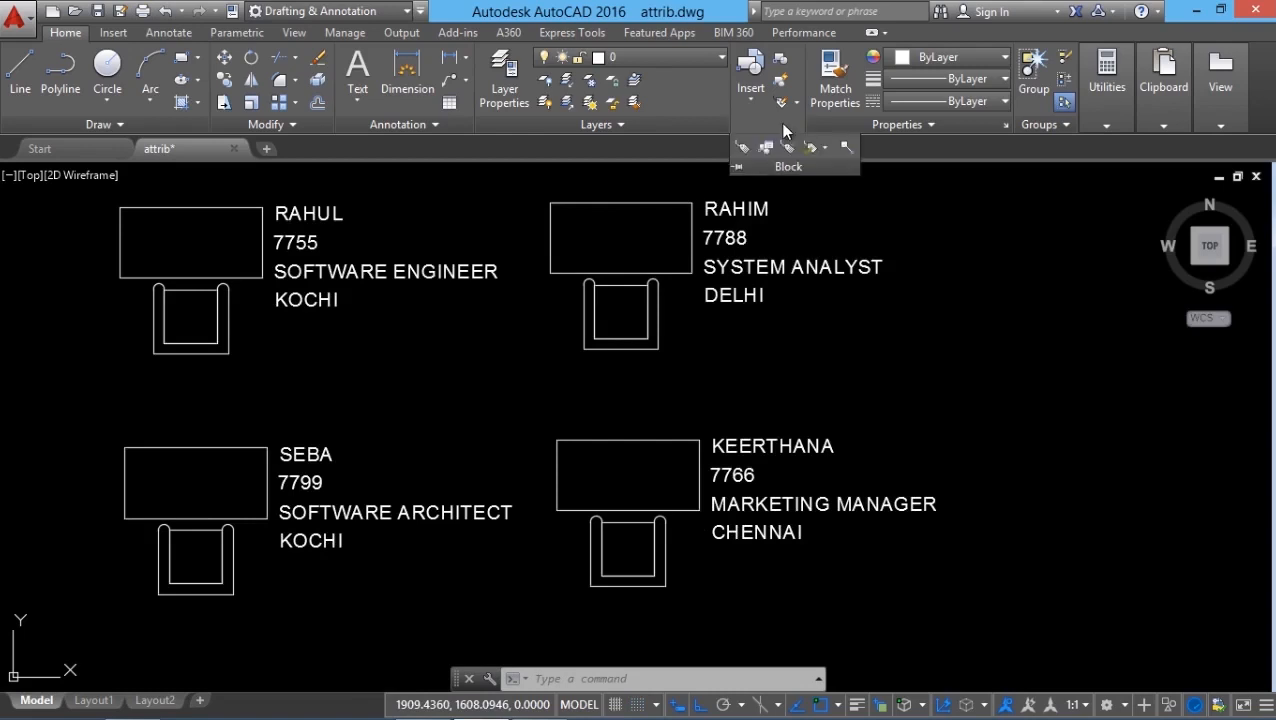
{"action": "left_click", "coordinate": [824, 150]}
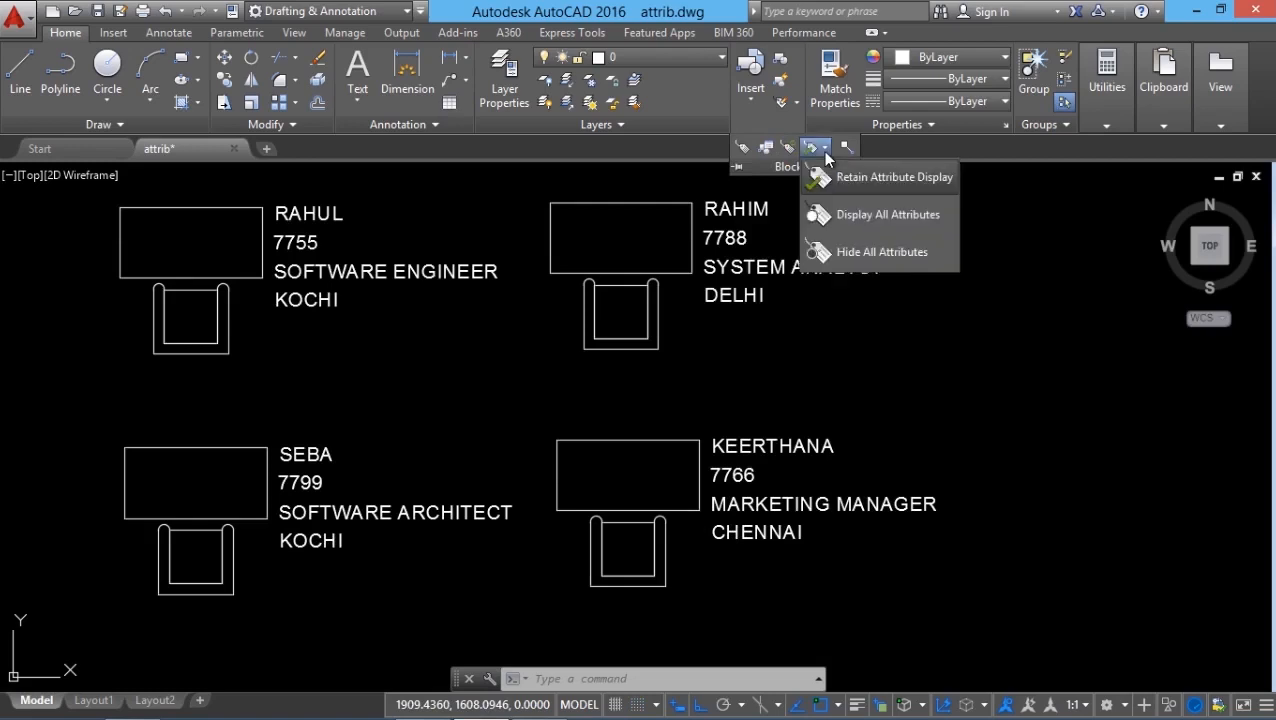
{"action": "left_click", "coordinate": [863, 228]}
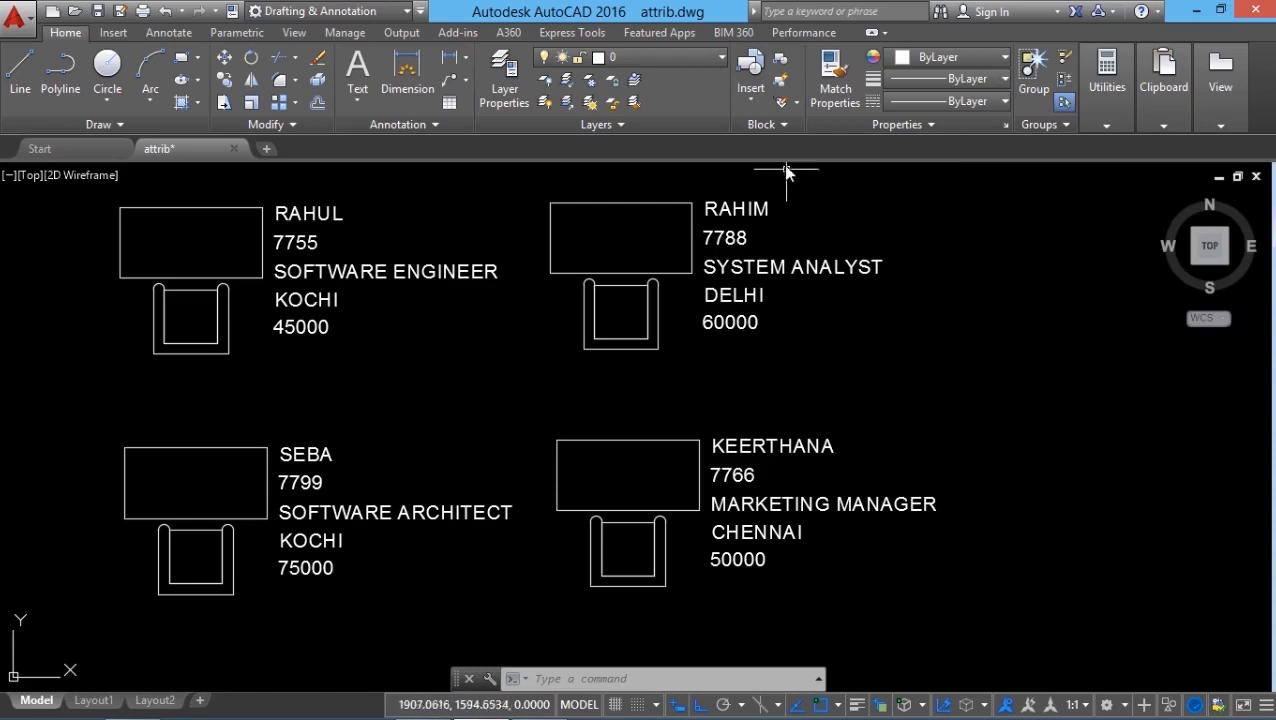
Hide all attributes of the INFO blocks.
{"action": "left_click", "coordinate": [784, 124]}
{"action": "left_click", "coordinate": [816, 149]}
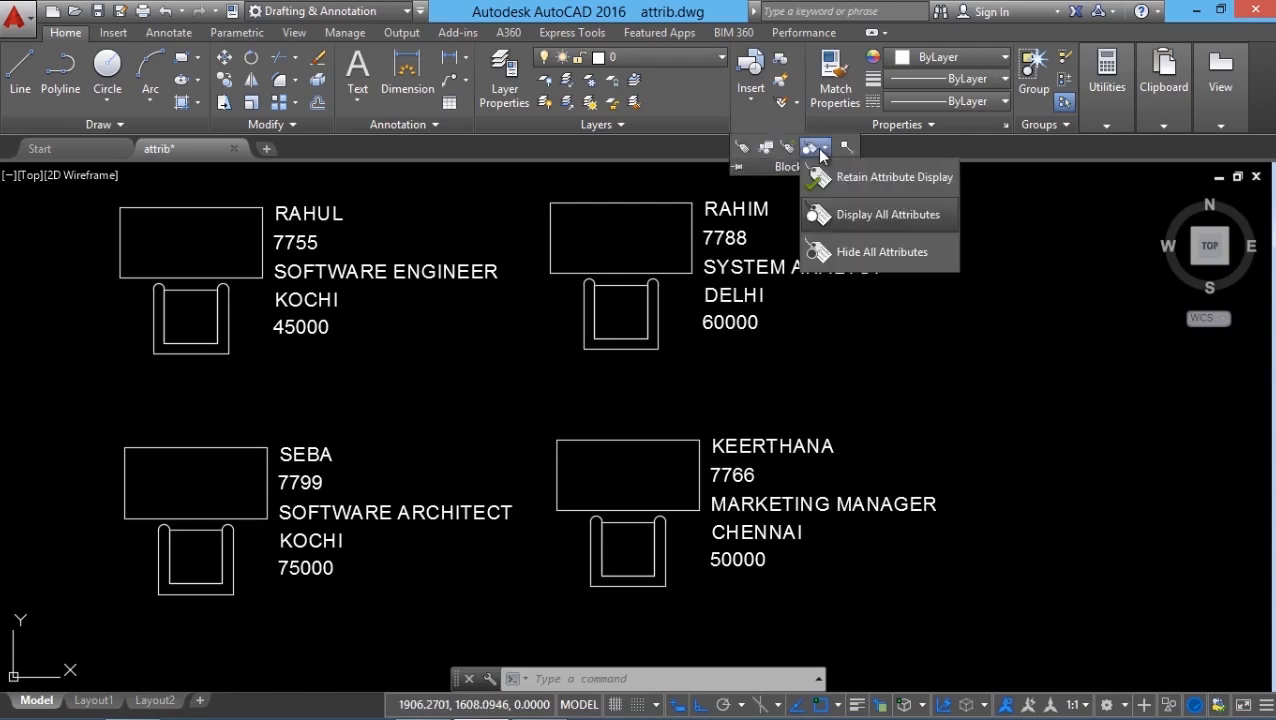
{"action": "left_click", "coordinate": [831, 250]}
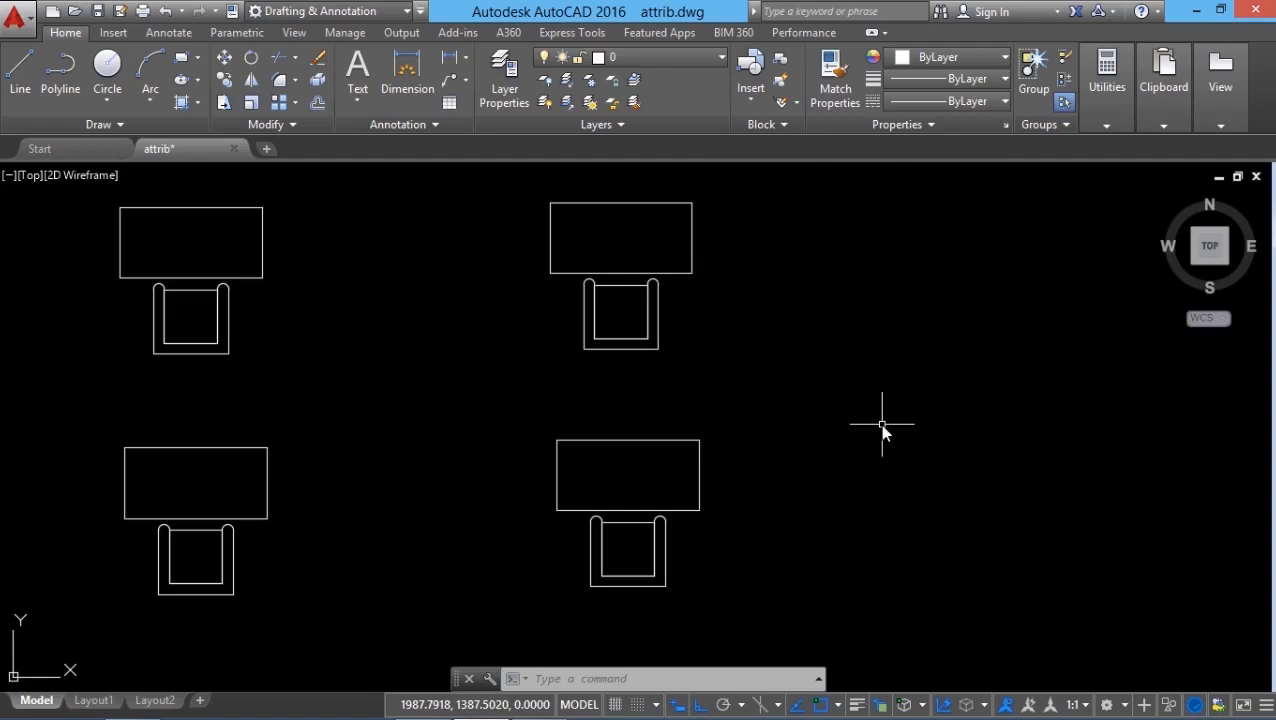
Set the attribute visibility to Retain Attribute Display for all INFO blocks.
{"action": "left_click", "coordinate": [784, 124]}
{"action": "left_click", "coordinate": [820, 148]}
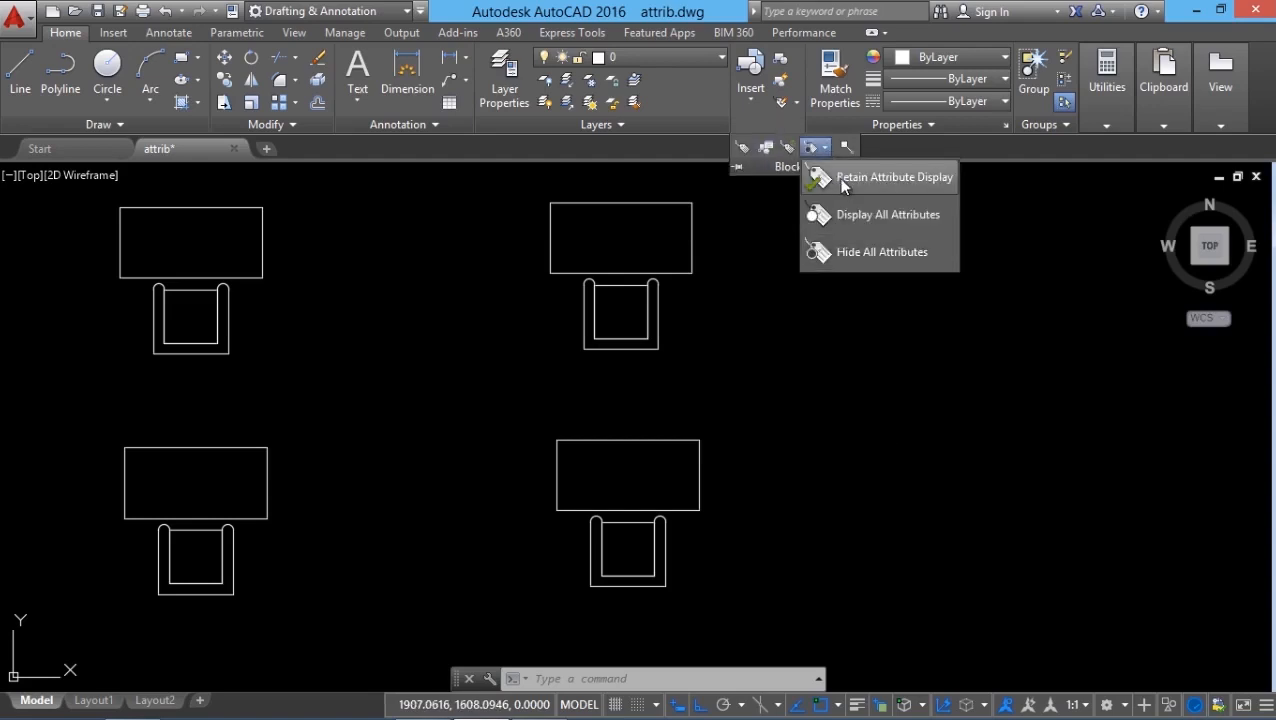
{"action": "left_click", "coordinate": [843, 186]}
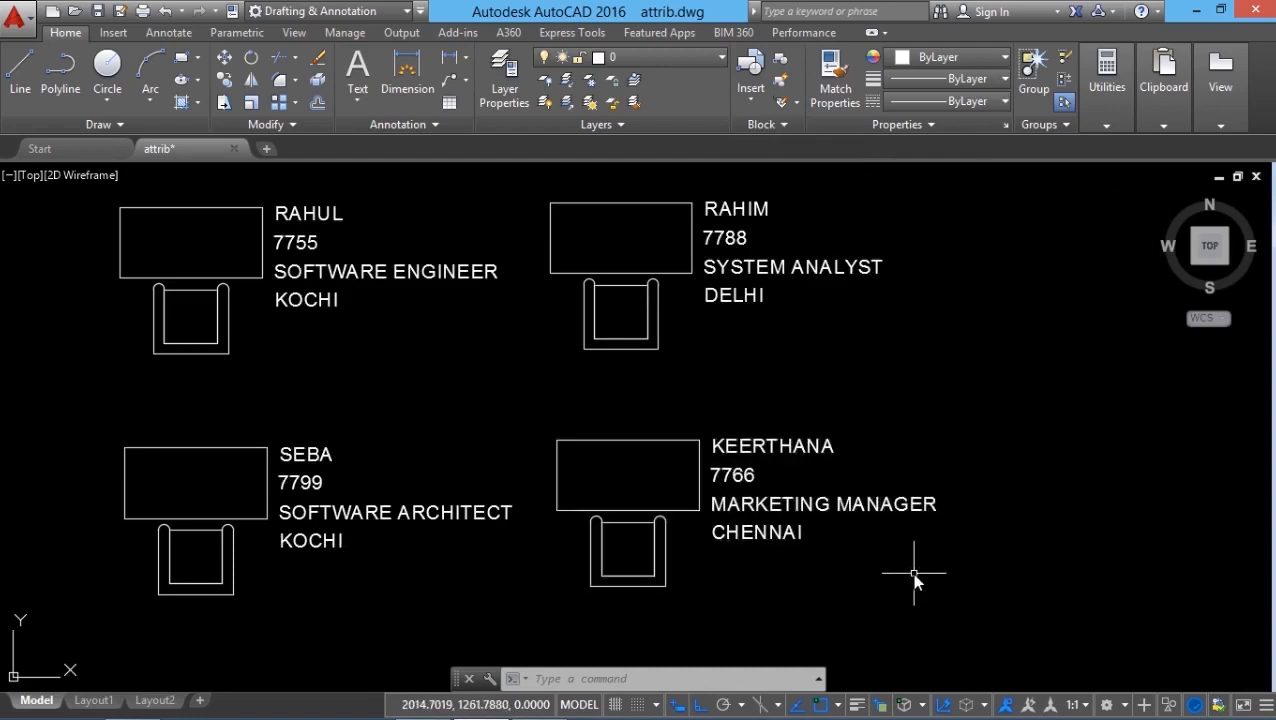
Run the ATTDISP command to review the attribute visibility settings Normal, ON and OFF.
{"action": "left_click", "coordinate": [549, 676]}
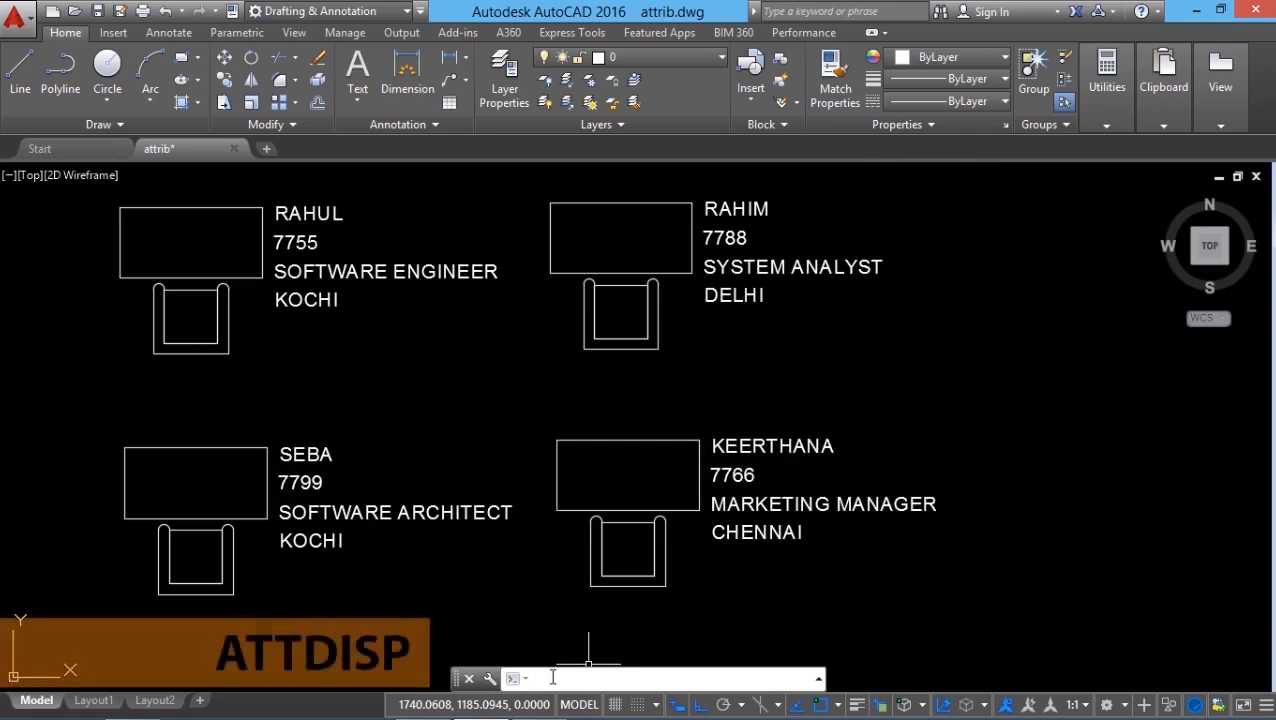
{"action": "type", "text": "ATTDISP"}
{"action": "key", "text": "Return"}
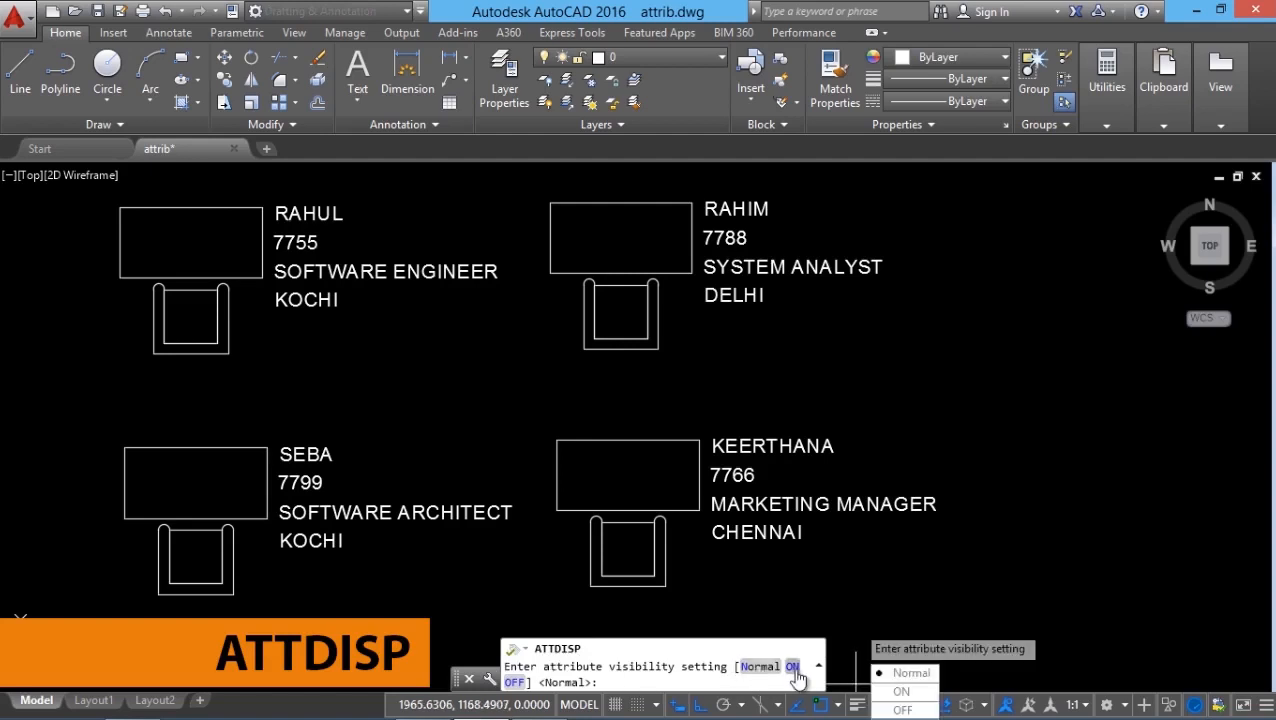
{"action": "left_click", "coordinate": [514, 682]}
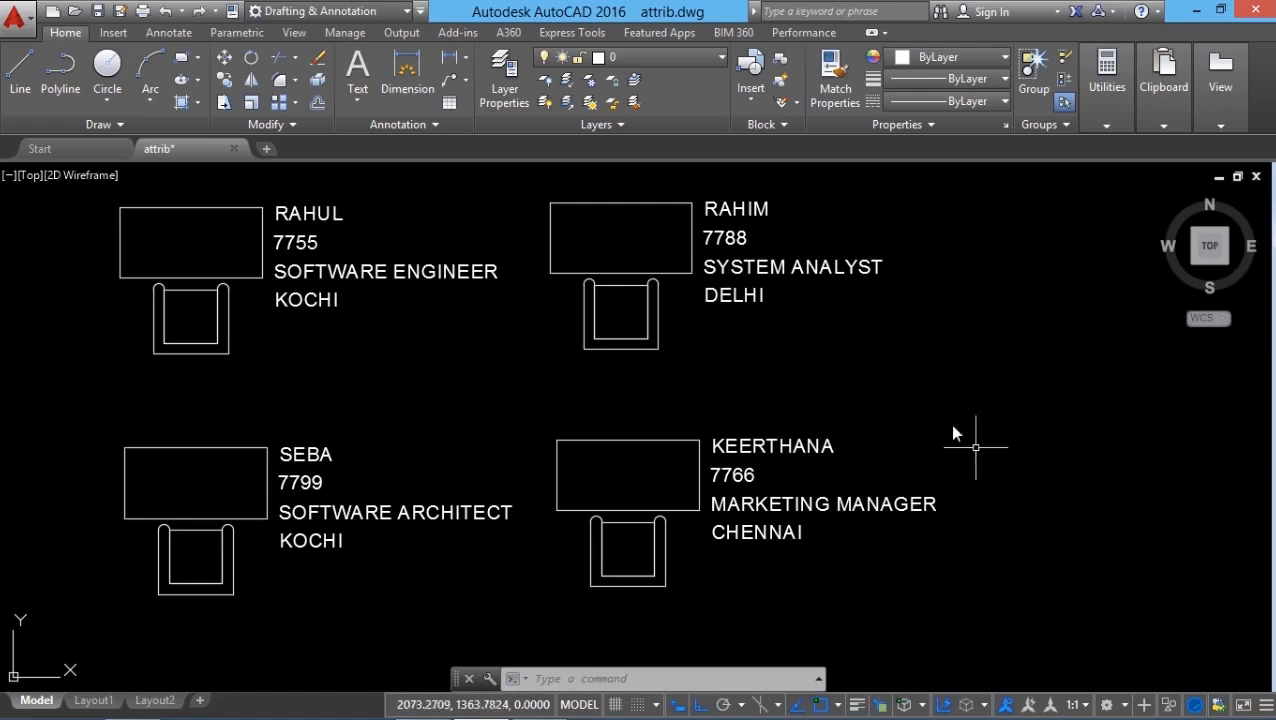
Open the Define Attributes settings and cancel them without defining an attribute.
{"action": "left_click", "coordinate": [768, 124]}
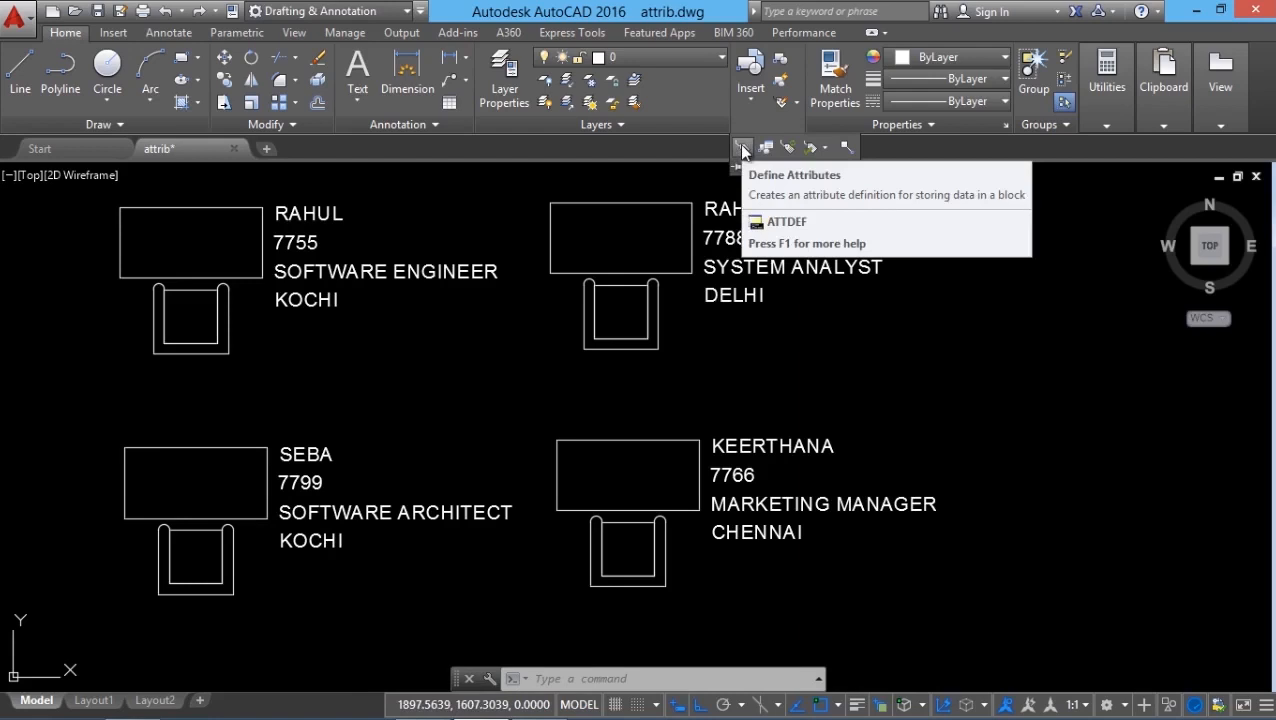
{"action": "left_click", "coordinate": [742, 148]}
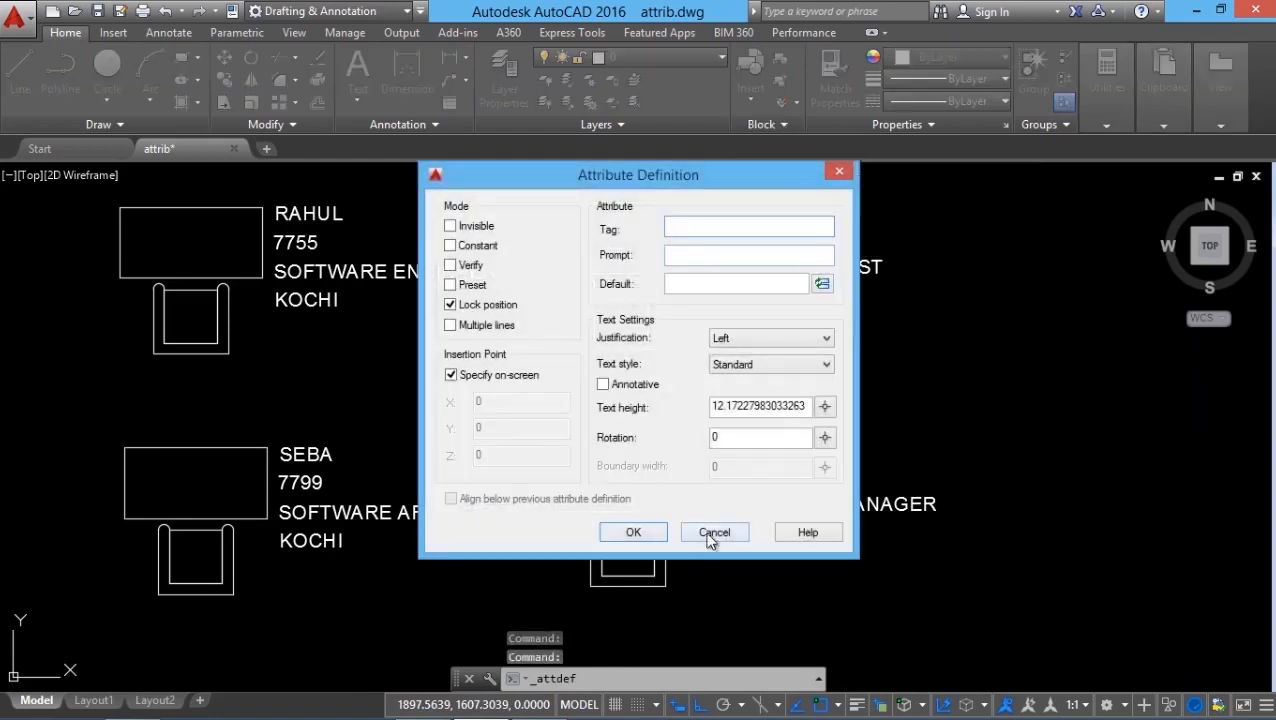
{"action": "left_click", "coordinate": [712, 535]}
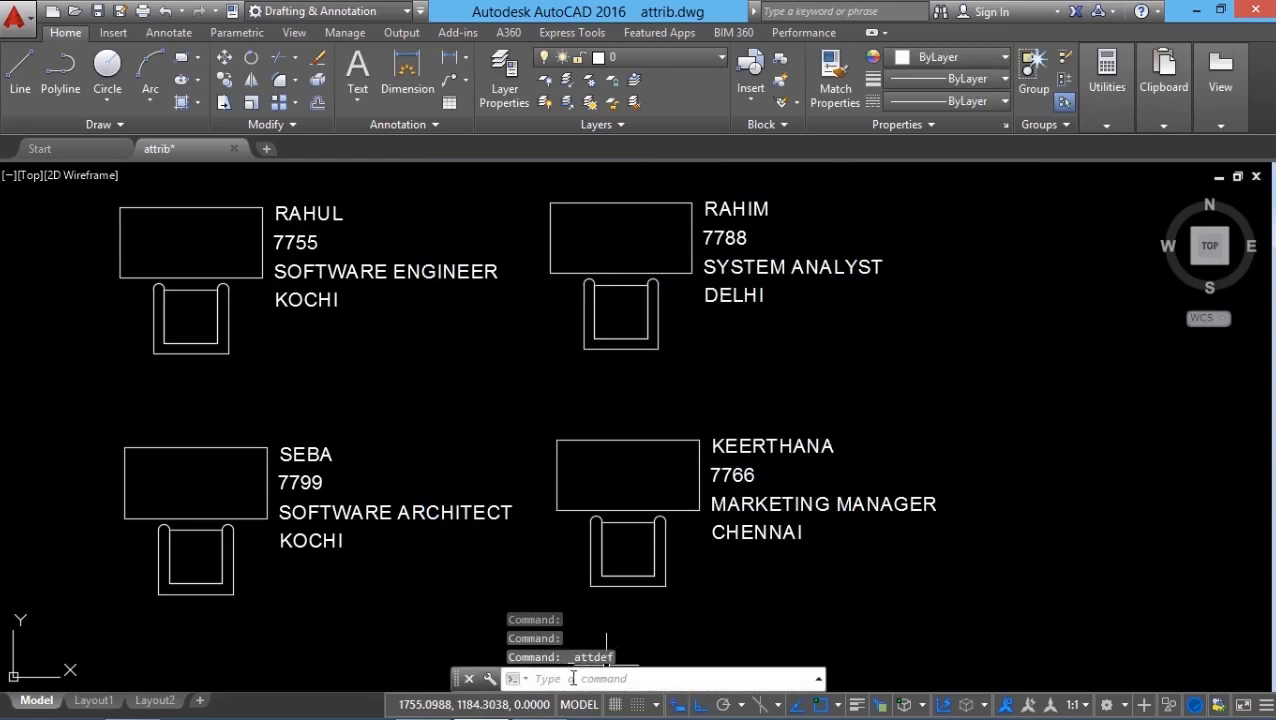
Open the attribute definition settings with the ATTDEF command and close them with tag and prompt left empty.
{"action": "left_click", "coordinate": [568, 679]}
{"action": "type", "text": "ATTDEF"}
{"action": "key", "text": "Return"}
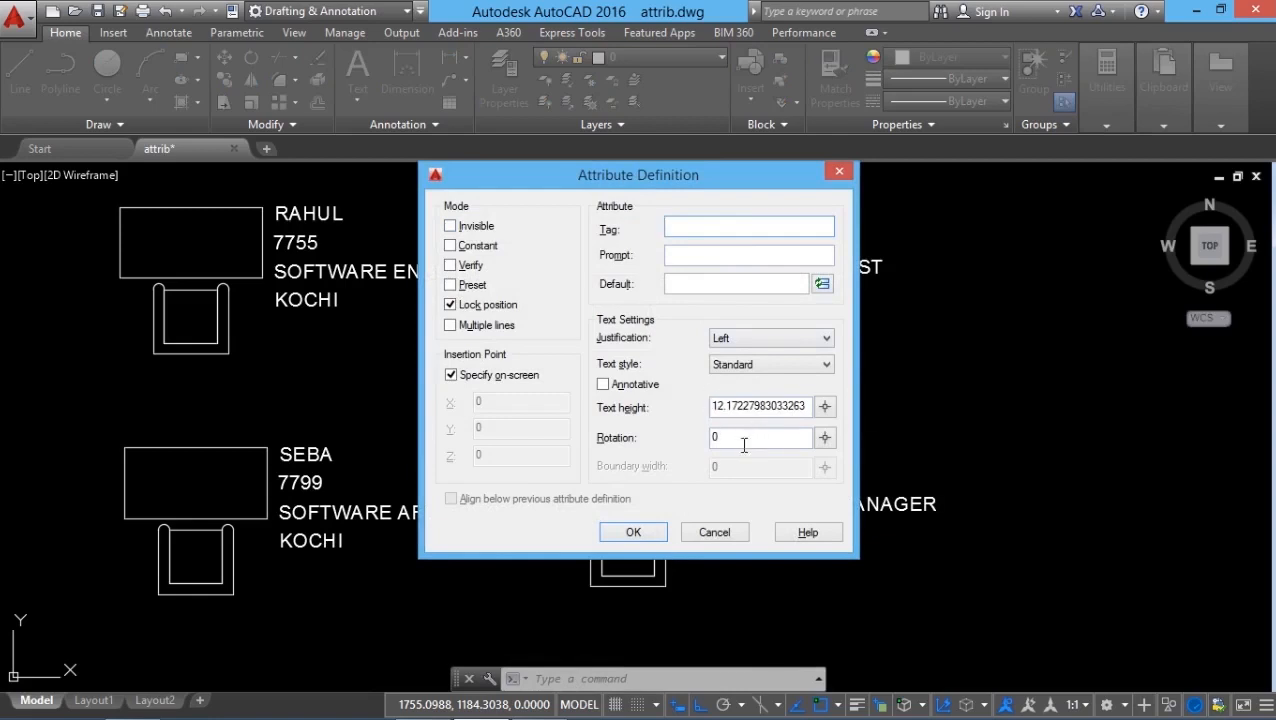
{"action": "left_click", "coordinate": [634, 532]}
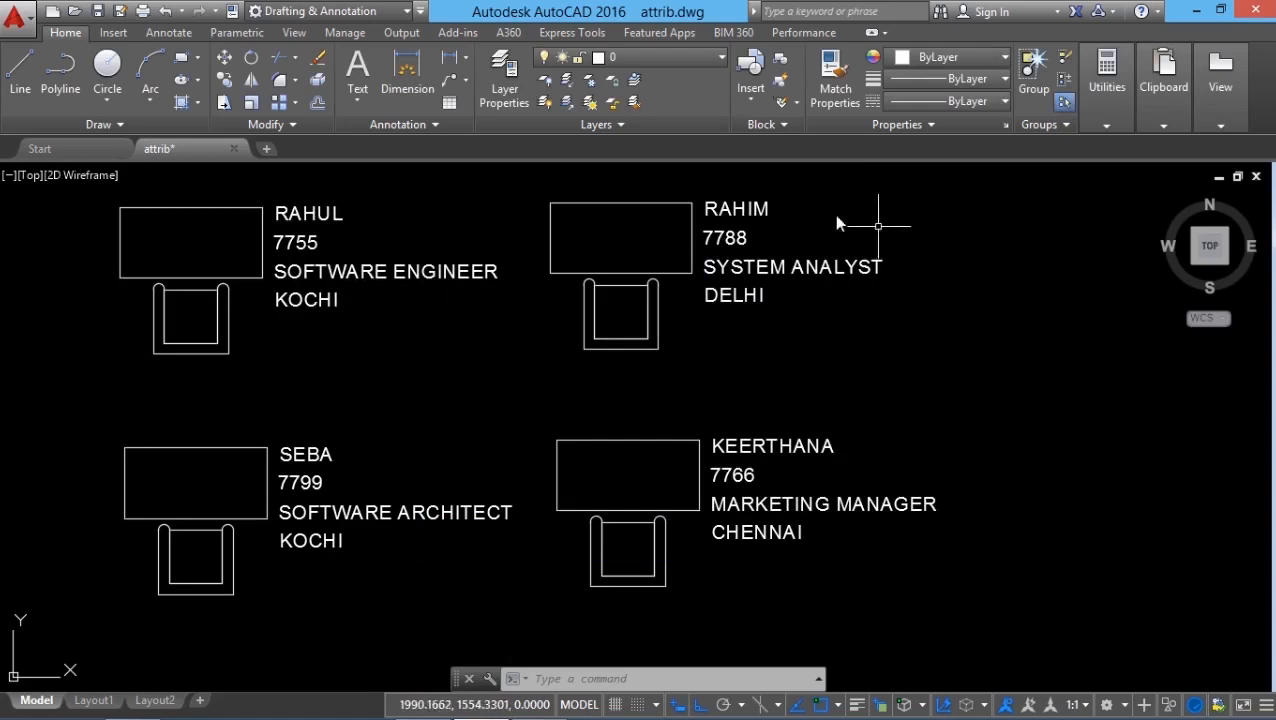
Set the NAME attribute's color to Yellow for the INFO block using the Block Attribute Manager.
{"action": "left_click", "coordinate": [783, 125]}
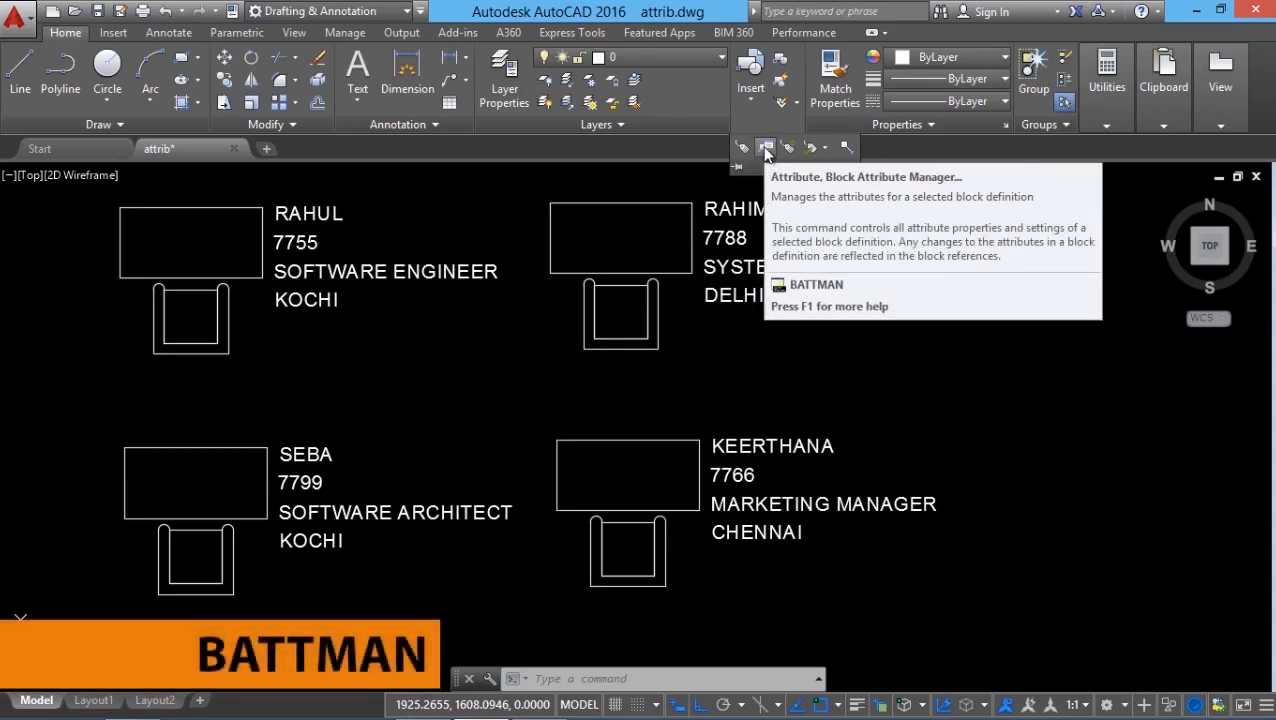
{"action": "left_click", "coordinate": [765, 148]}
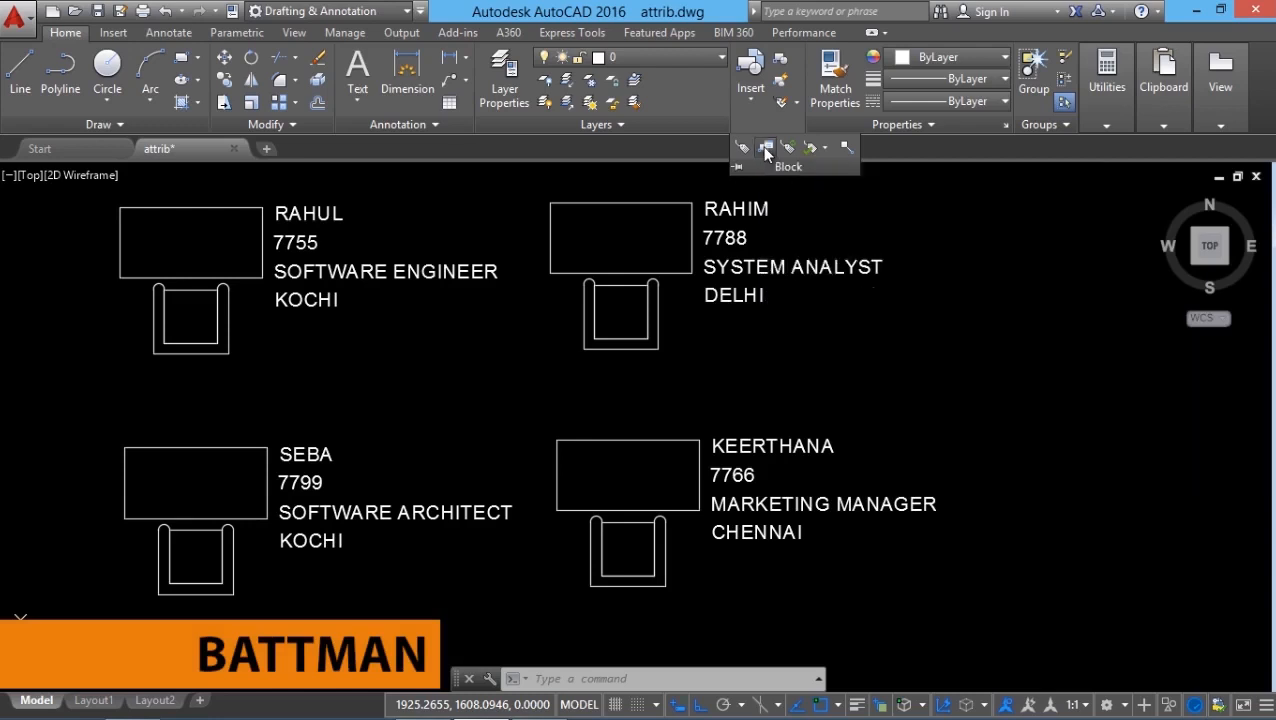
{"action": "left_click_drag", "start_coordinate": [838, 257], "coordinate": [553, 222]}
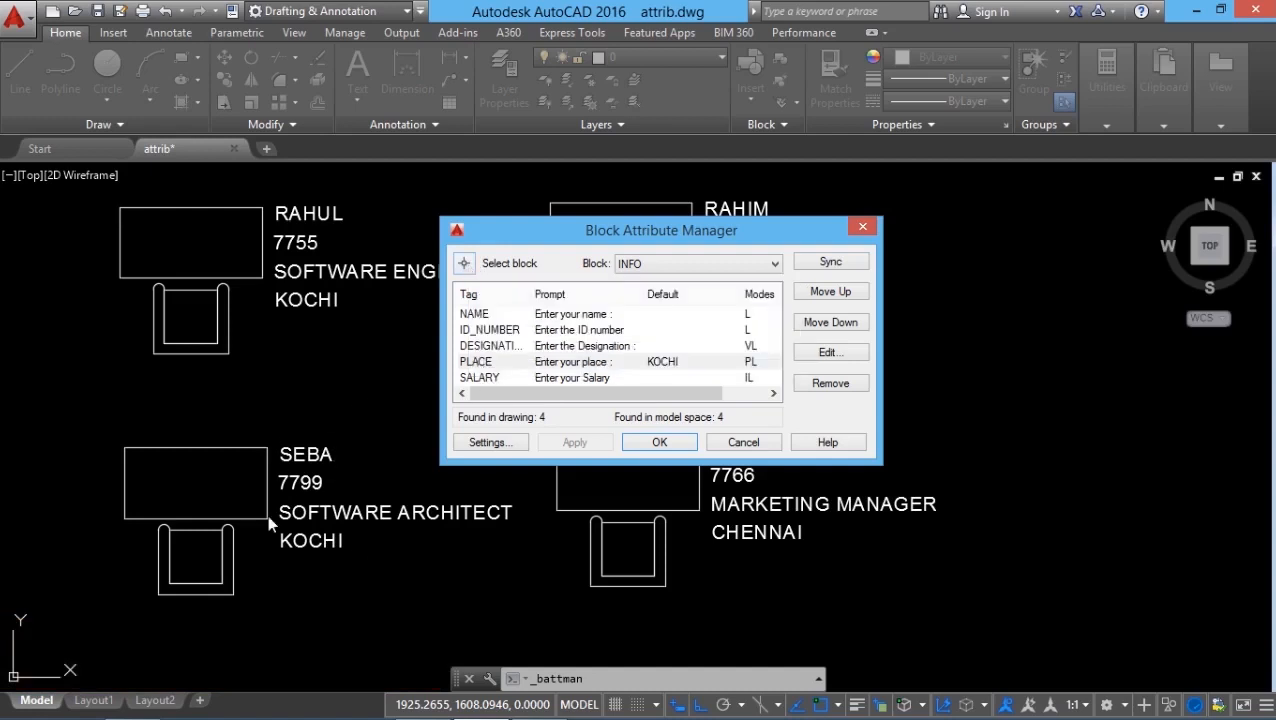
{"action": "left_click", "coordinate": [486, 316]}
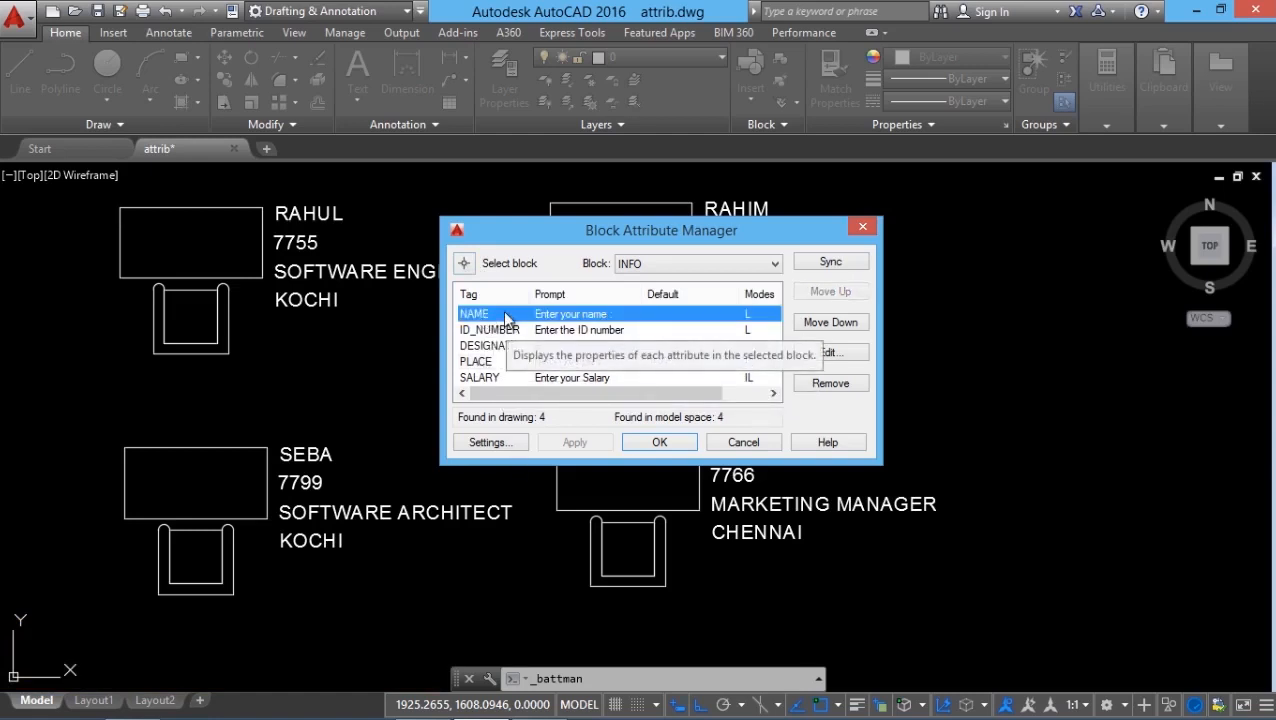
{"action": "left_click", "coordinate": [828, 353]}
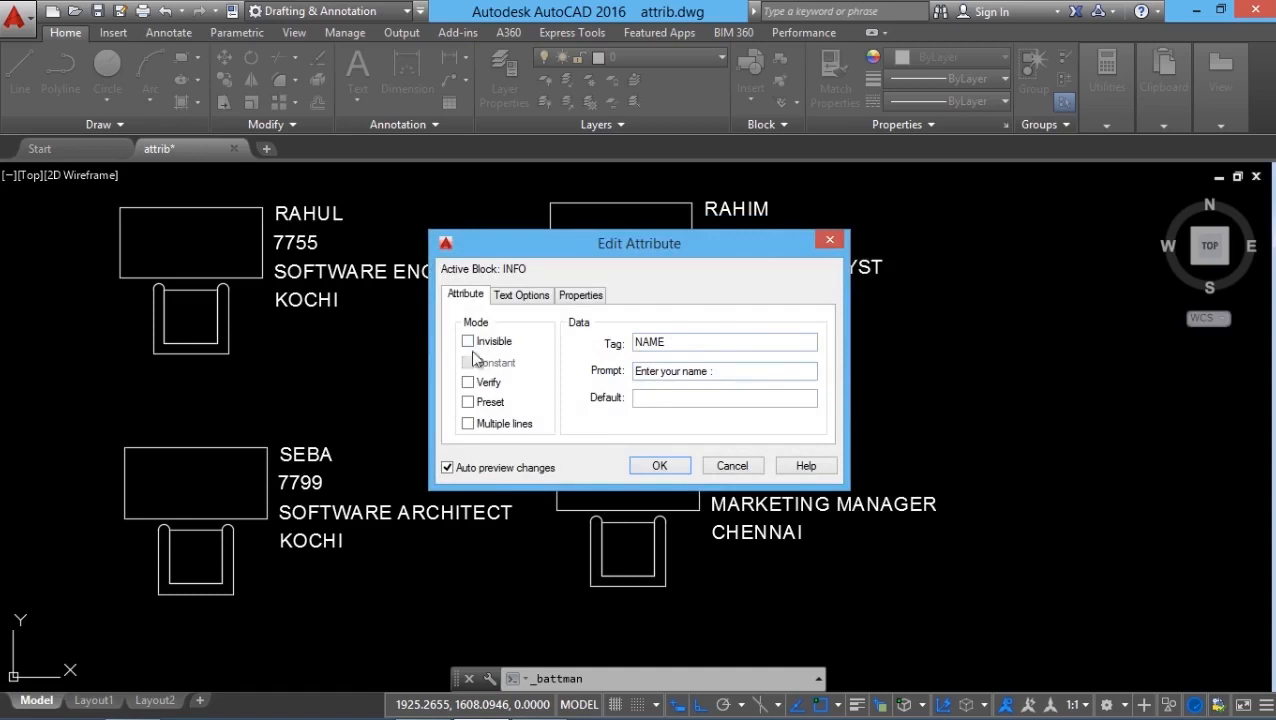
{"action": "left_click", "coordinate": [524, 297]}
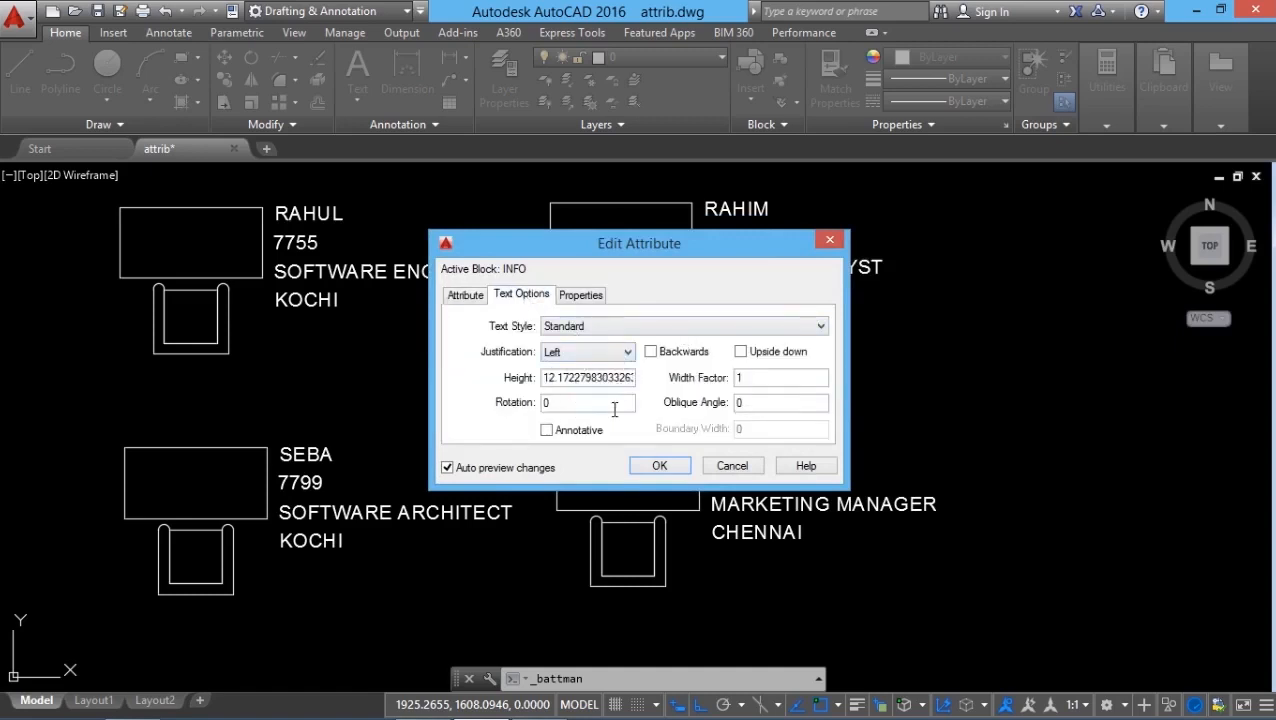
{"action": "left_click", "coordinate": [581, 295]}
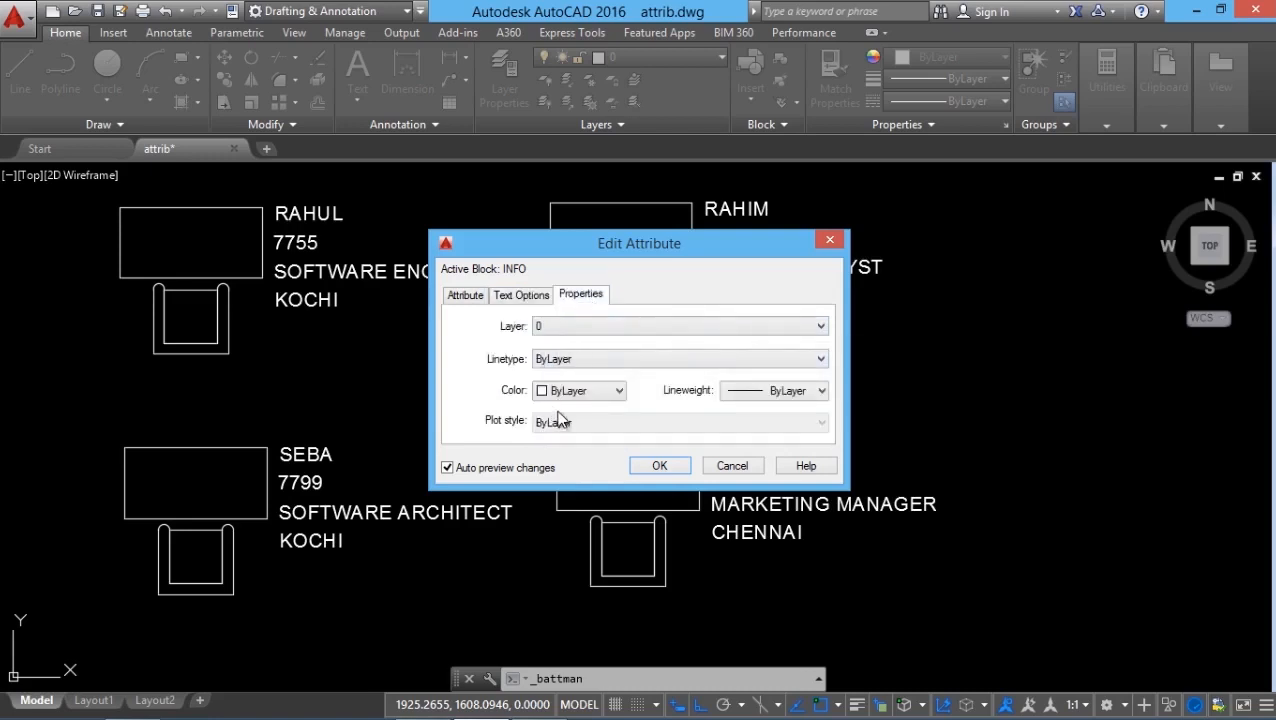
{"action": "left_click", "coordinate": [581, 392]}
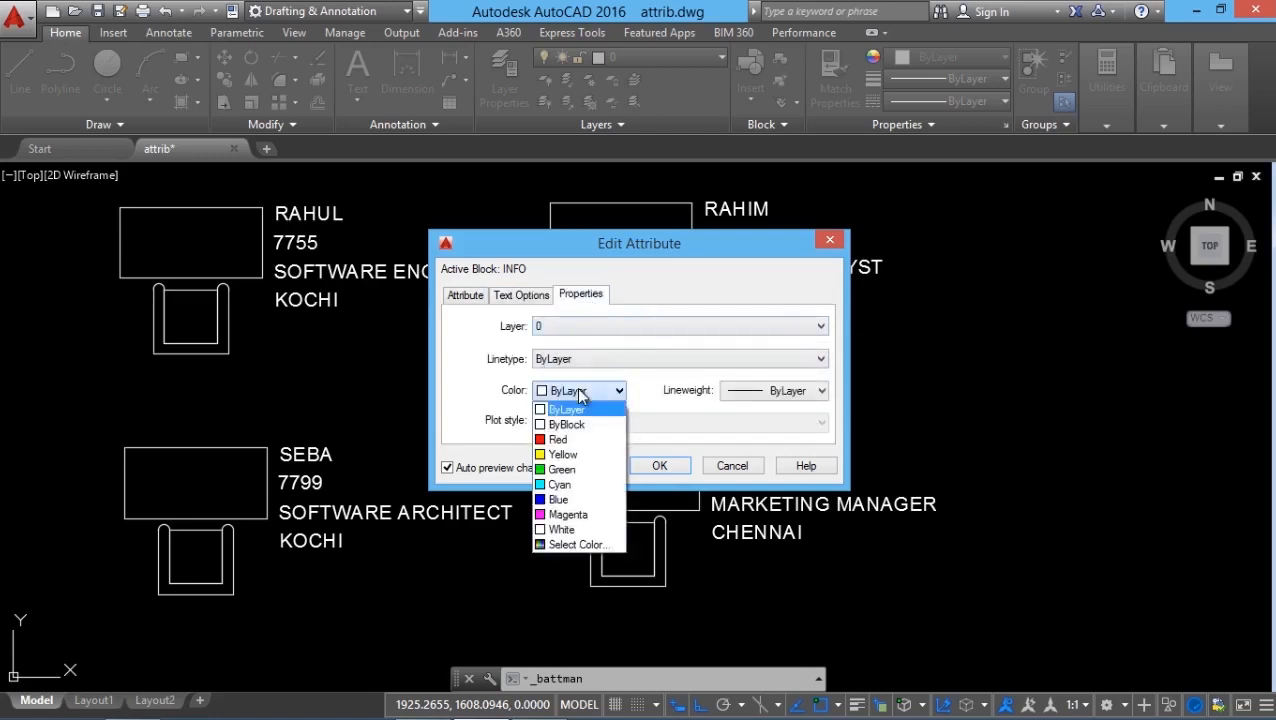
{"action": "left_click", "coordinate": [562, 450]}
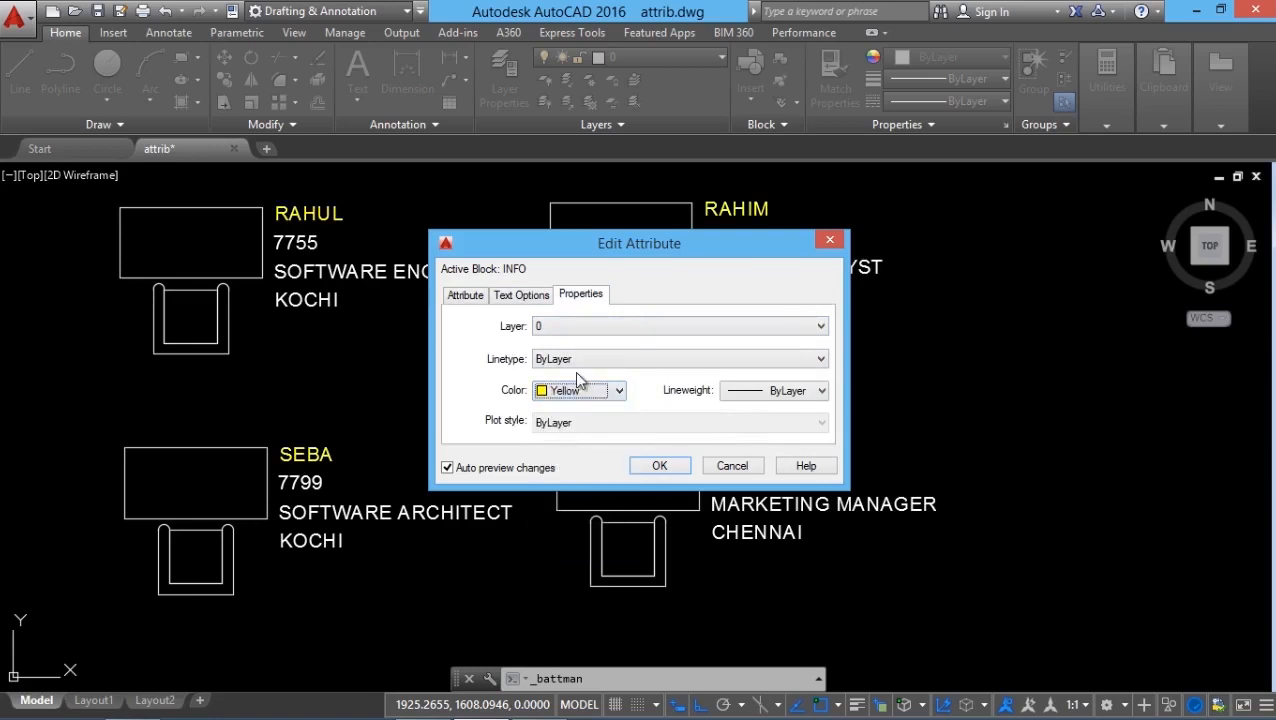
{"action": "left_click", "coordinate": [521, 294]}
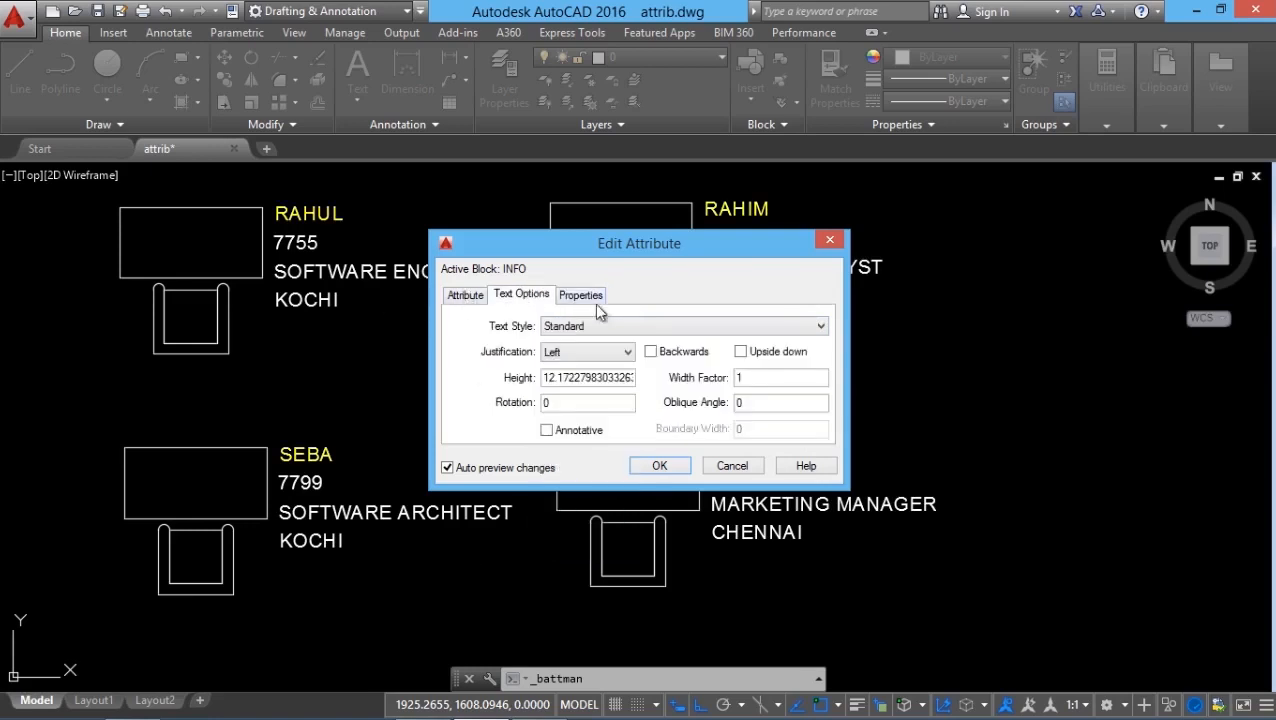
{"action": "left_click", "coordinate": [662, 468]}
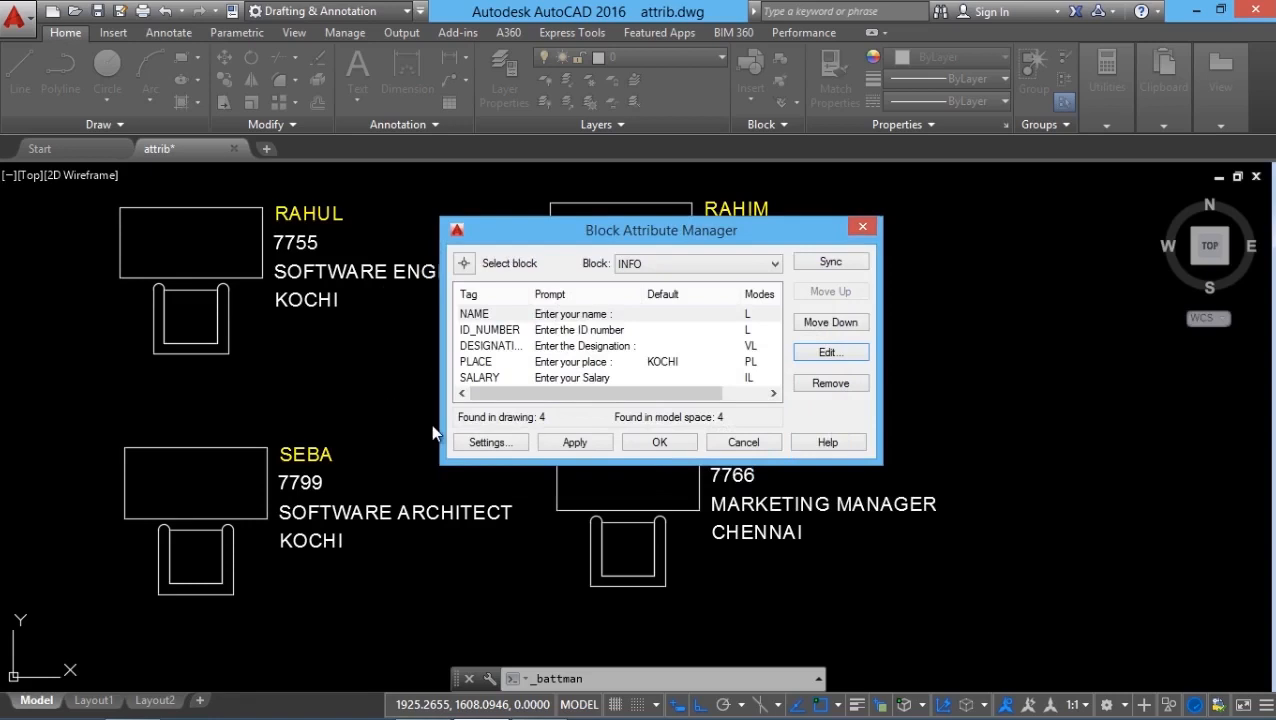
Check the DESIGNATION and PLACE attributes of the INFO block in the Block Attribute Manager, and close it without further changes.
{"action": "left_click", "coordinate": [500, 345]}
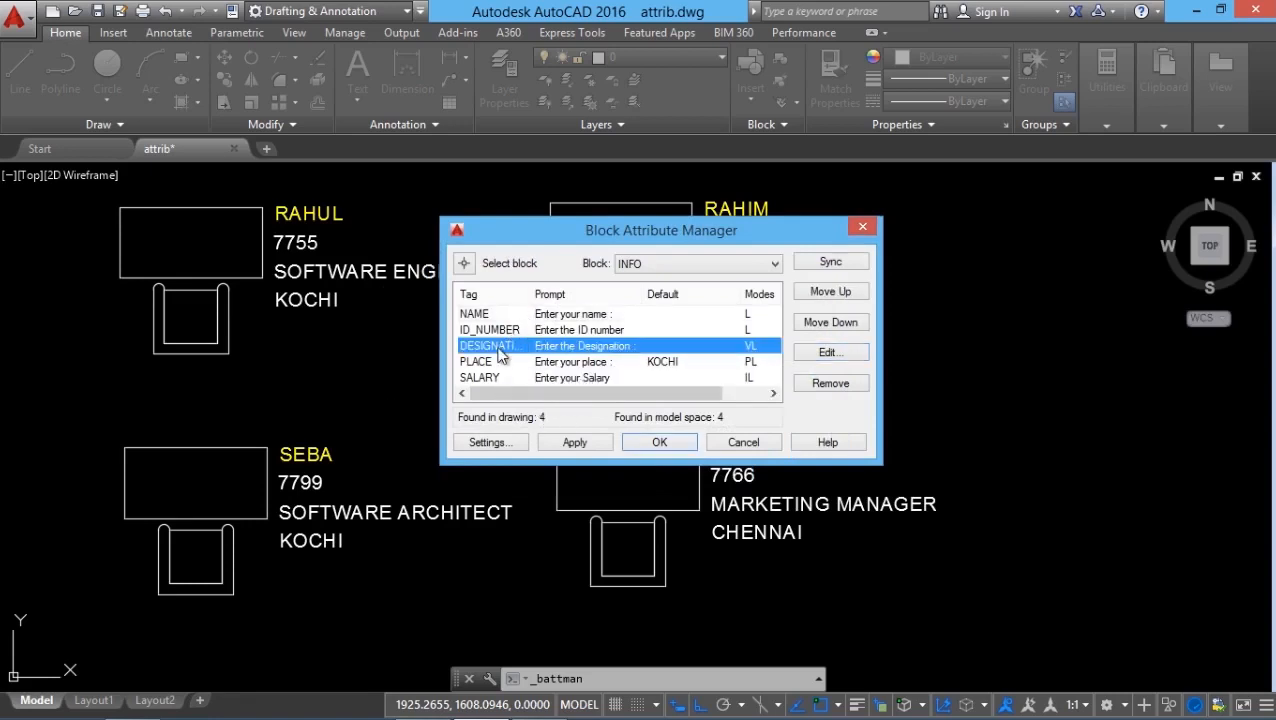
{"action": "left_click", "coordinate": [816, 353]}
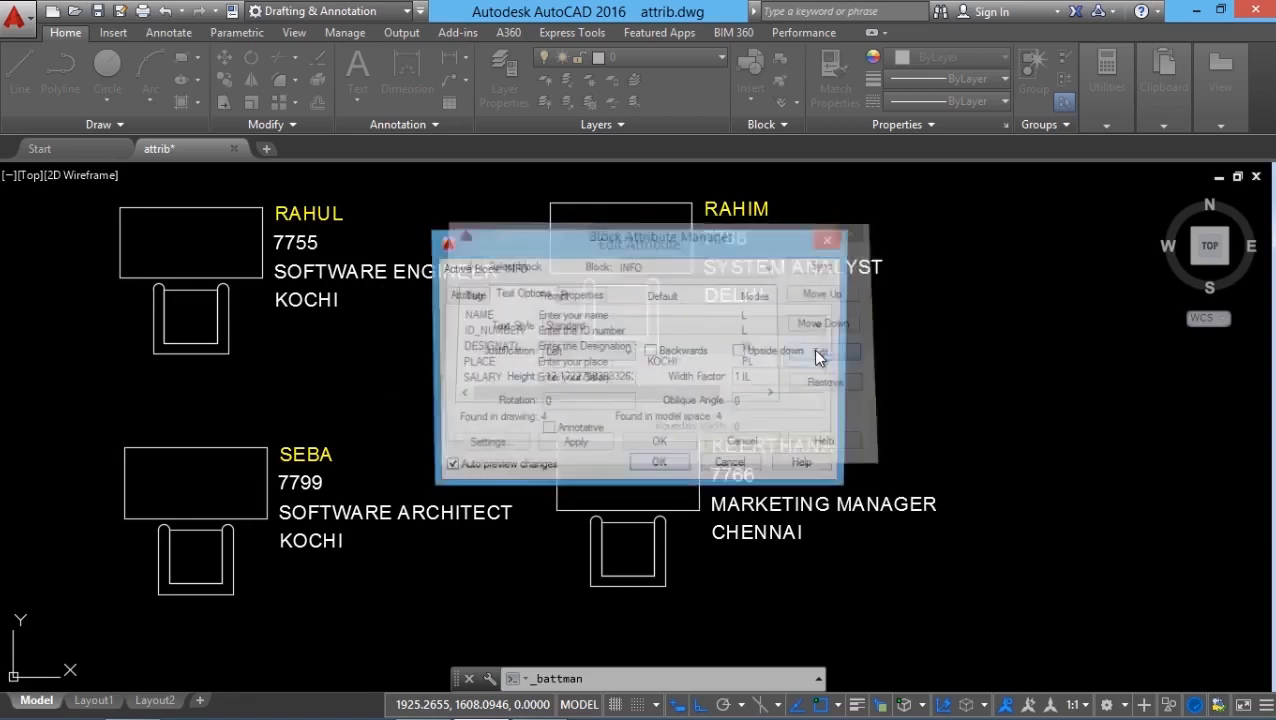
{"action": "left_click", "coordinate": [660, 466]}
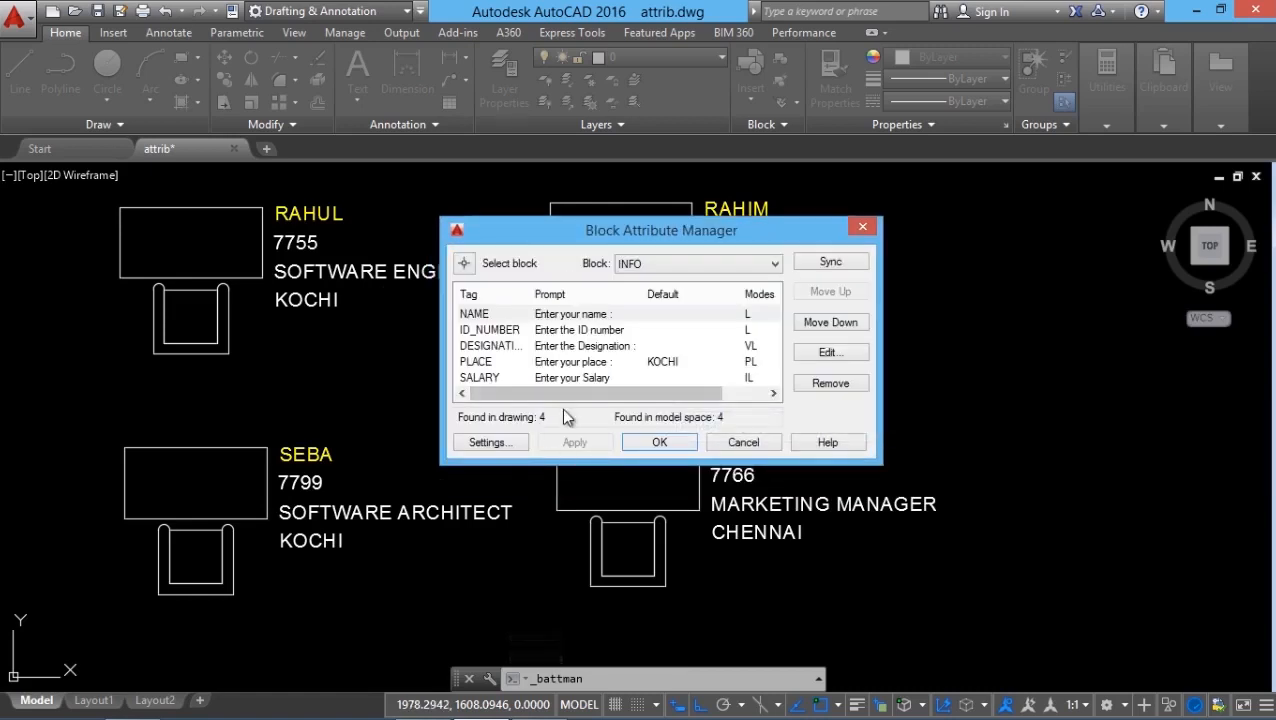
{"action": "left_click", "coordinate": [480, 362]}
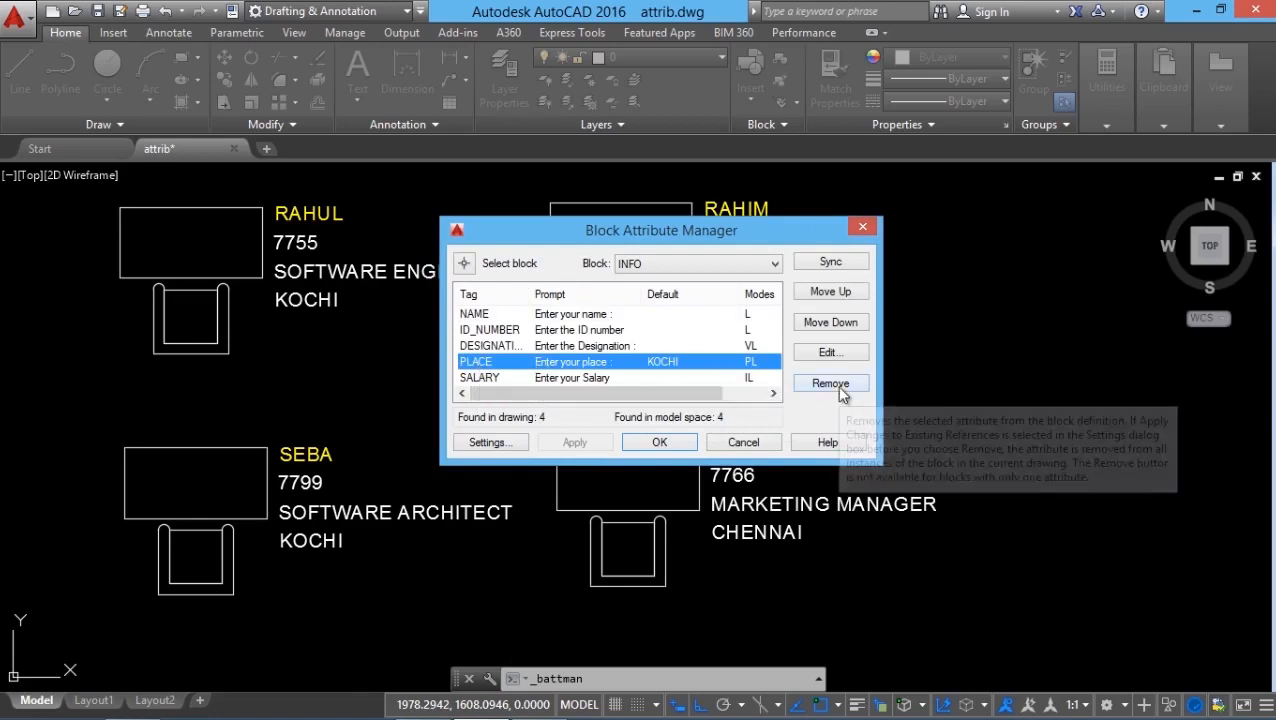
{"action": "left_click", "coordinate": [697, 449]}
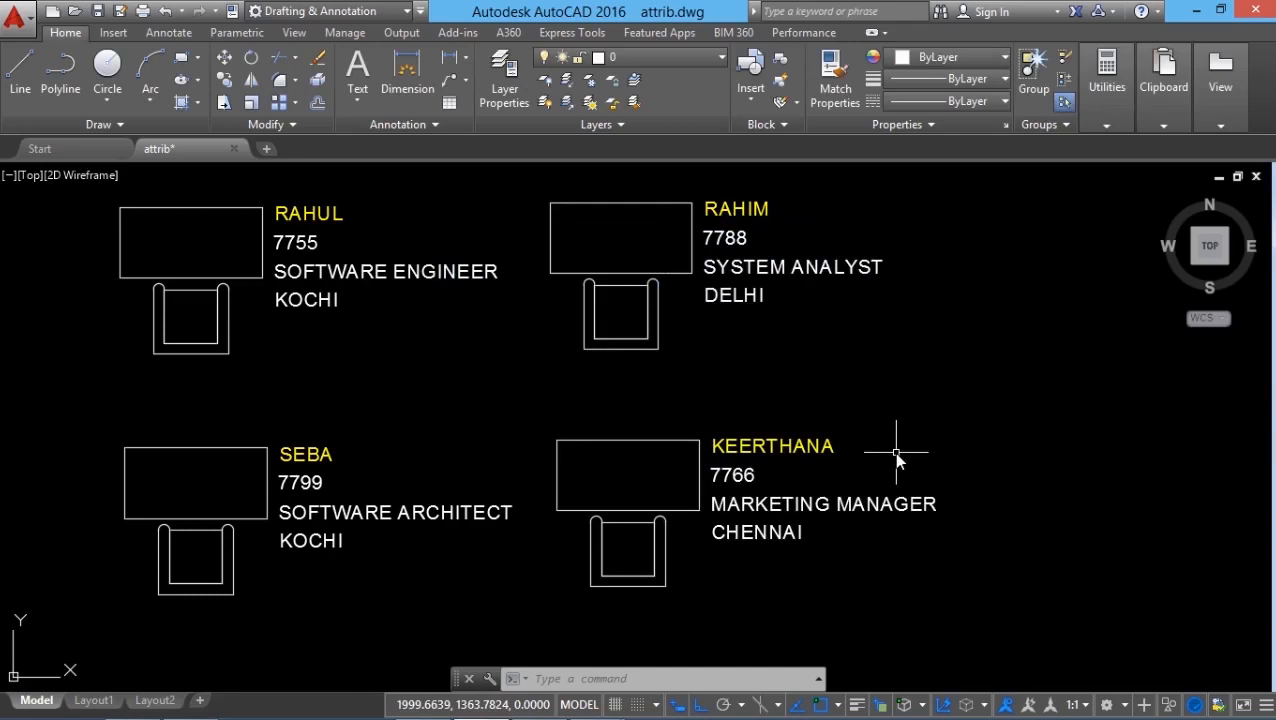
Edit the software engineer's block as a single block reference and apply a new employee ID as its ID_NUMBER value.
{"action": "left_click", "coordinate": [797, 104]}
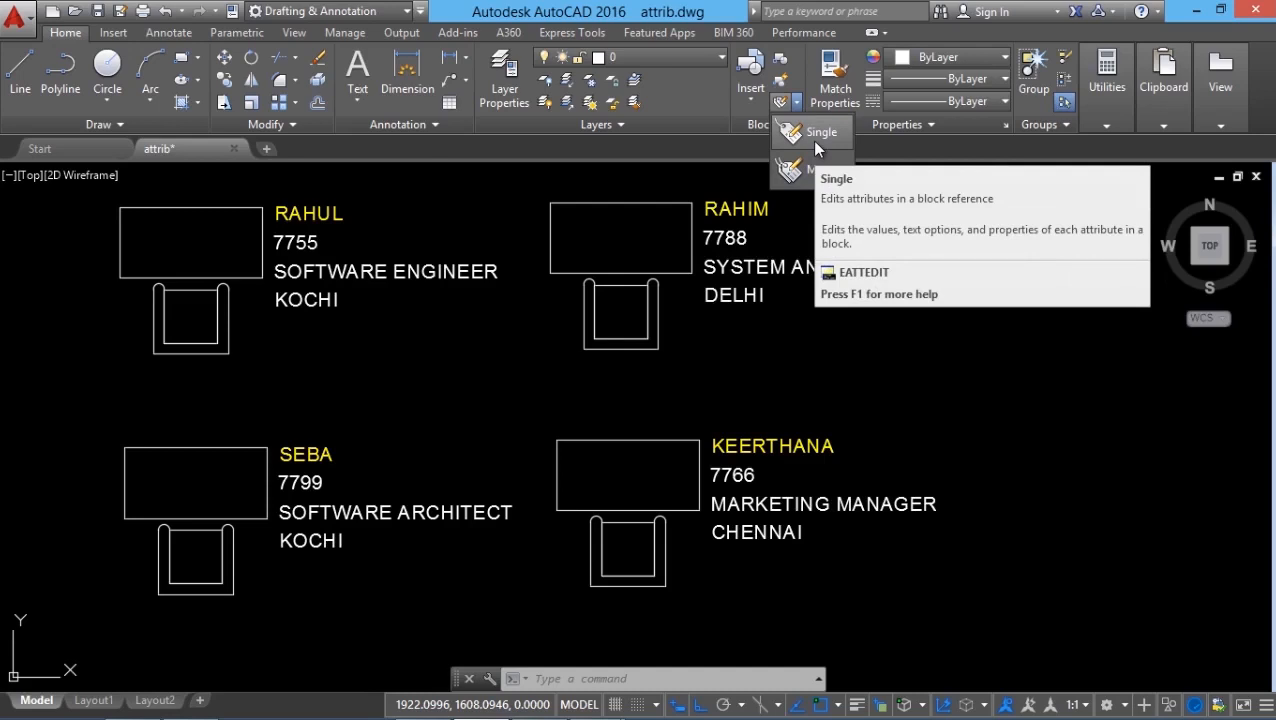
{"action": "left_click", "coordinate": [815, 140]}
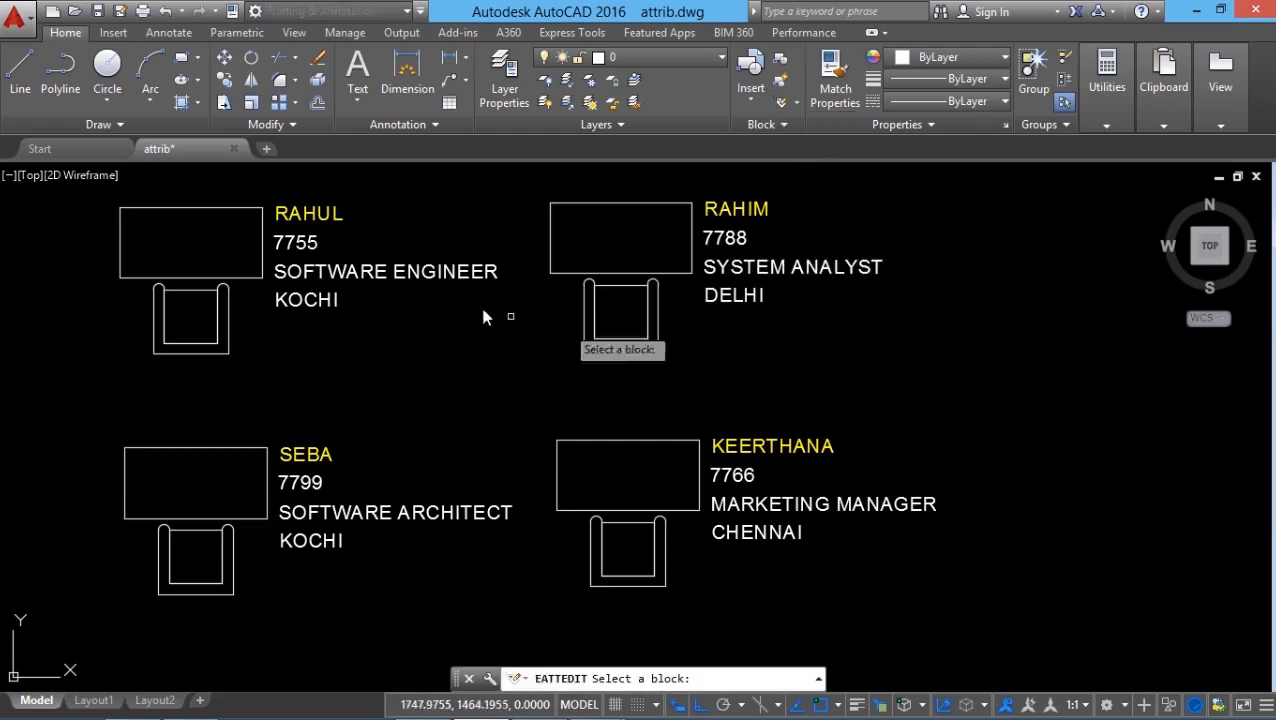
{"action": "left_click", "coordinate": [401, 273]}
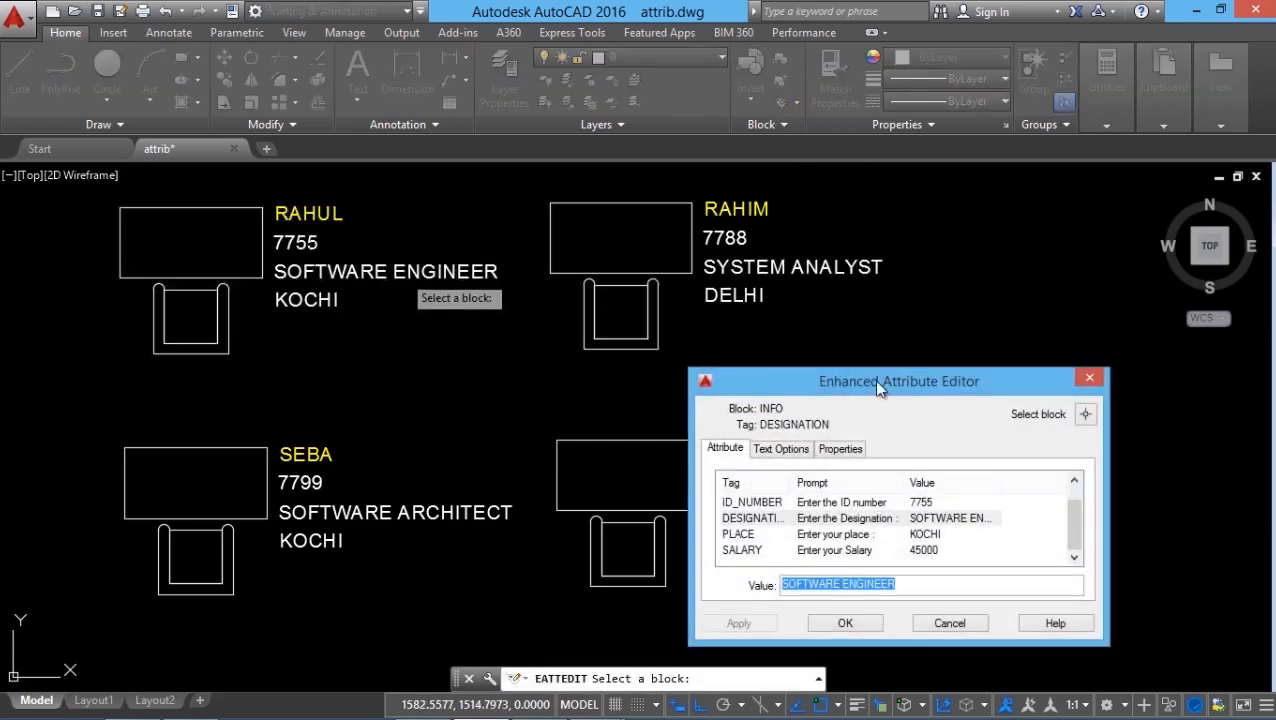
{"action": "left_click_drag", "start_coordinate": [873, 379], "coordinate": [713, 259]}
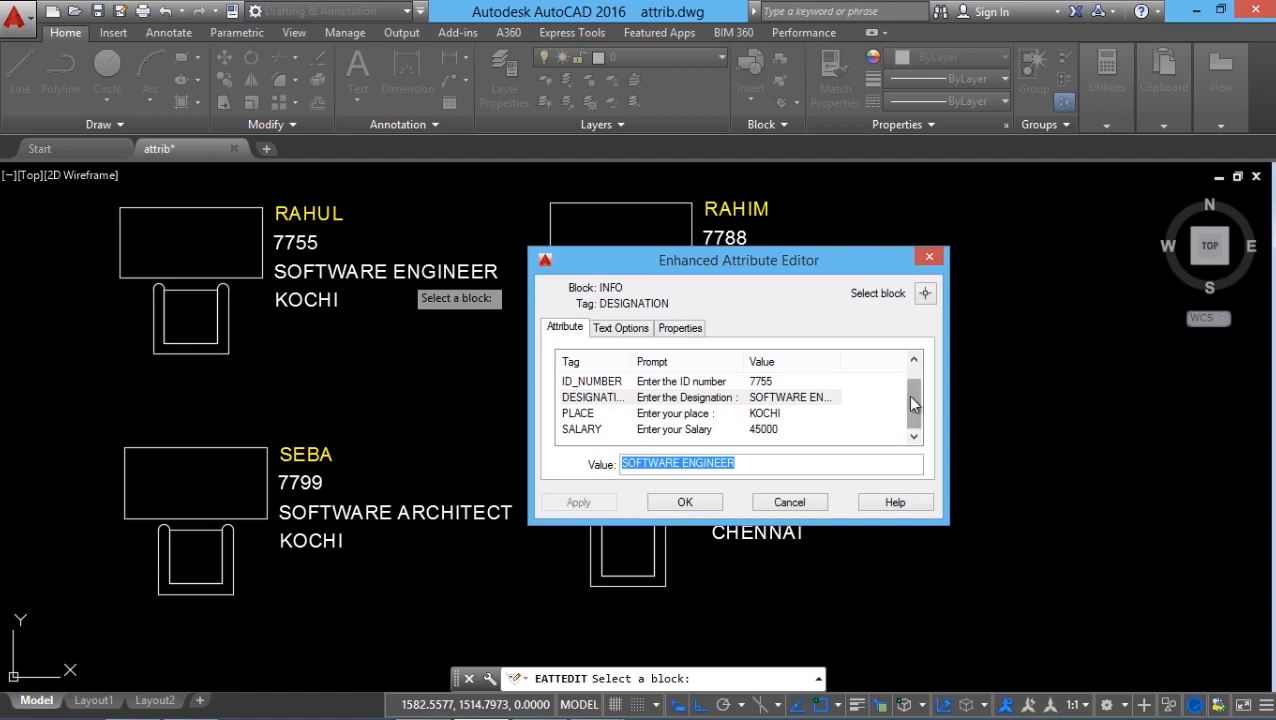
{"action": "left_click", "coordinate": [598, 383]}
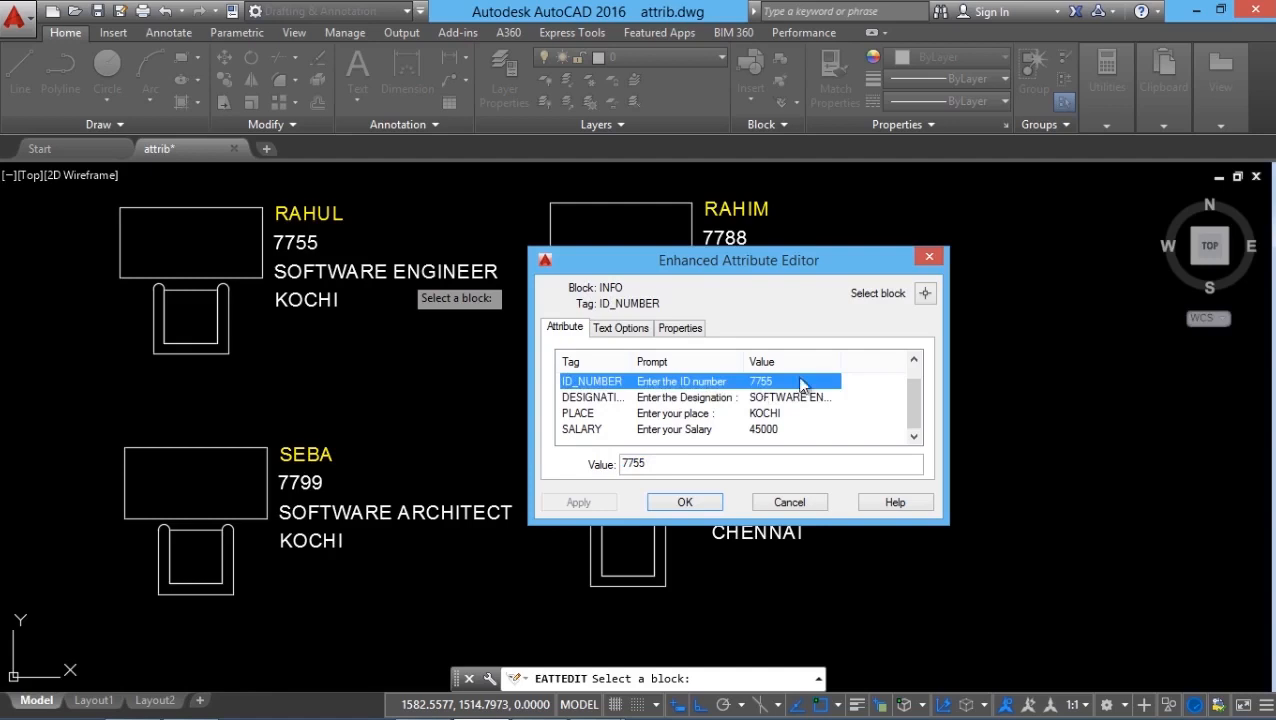
{"action": "left_click", "coordinate": [648, 463]}
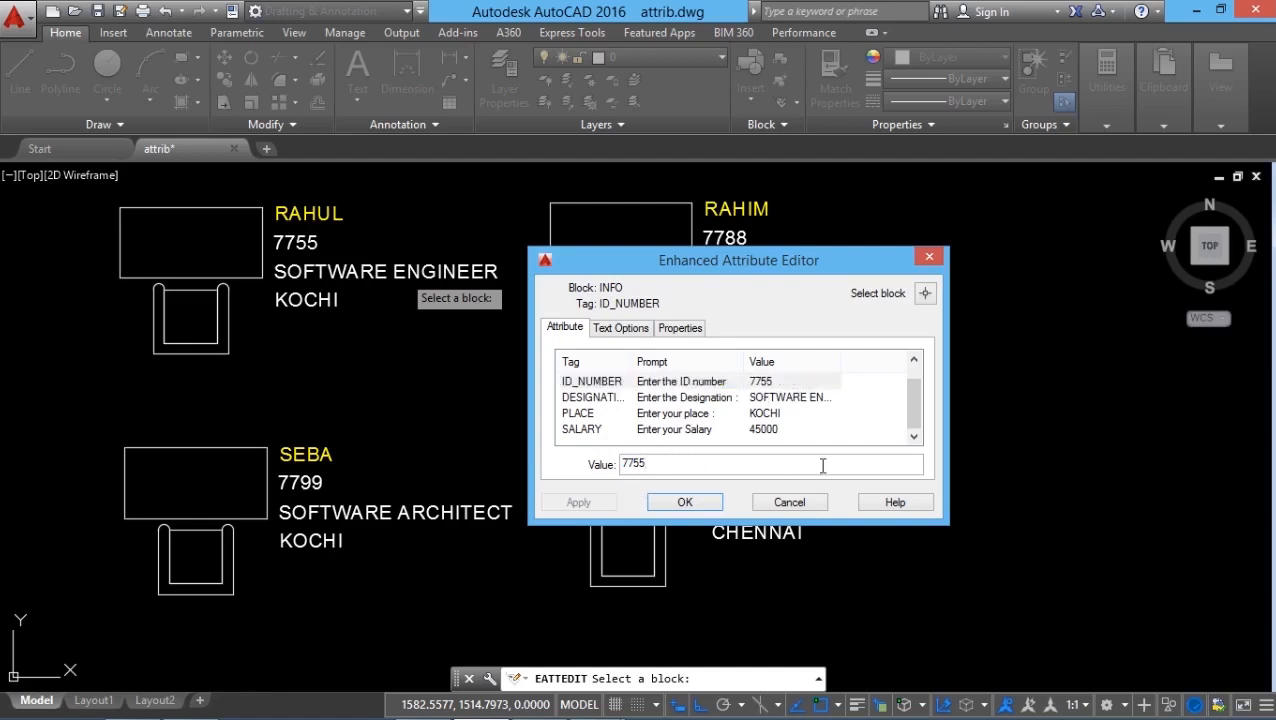
{"action": "key", "text": "BackSpace"}
{"action": "type", "text": "8"}
{"action": "left_click", "coordinate": [580, 503]}
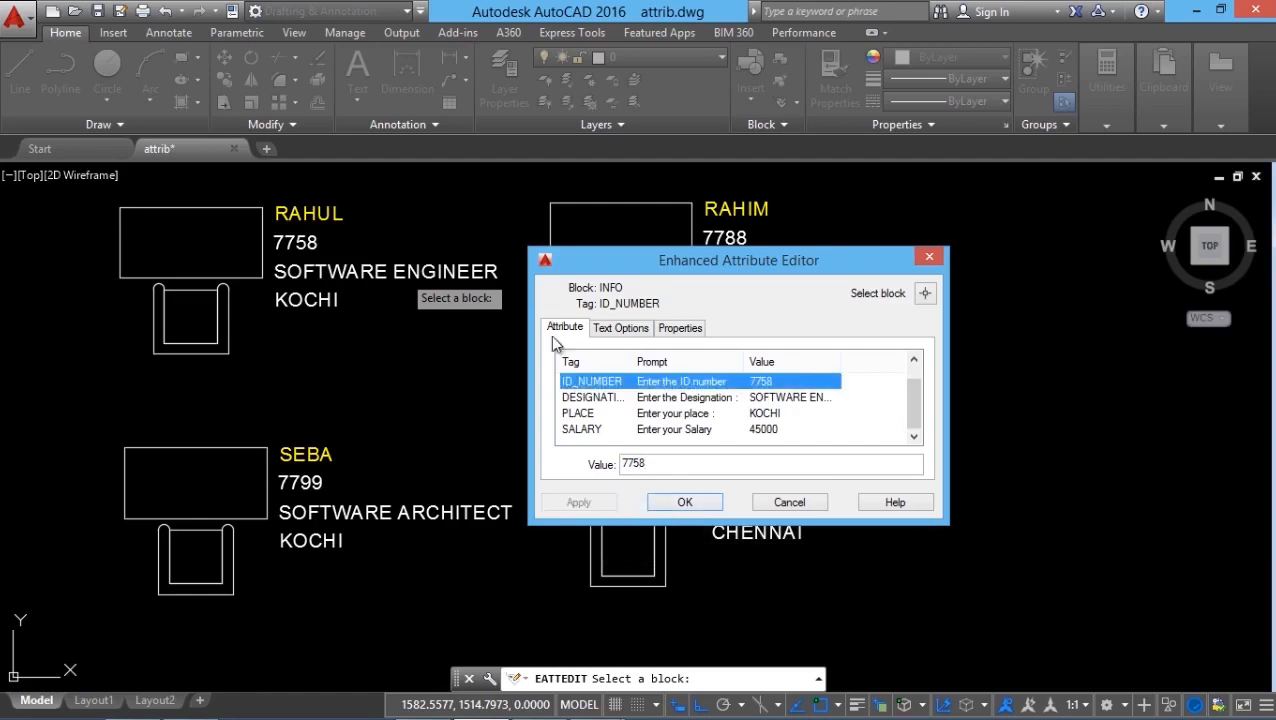
Review the PLACE attribute's value, text options and properties for the software engineer's block without changing them.
{"action": "left_click", "coordinate": [598, 417]}
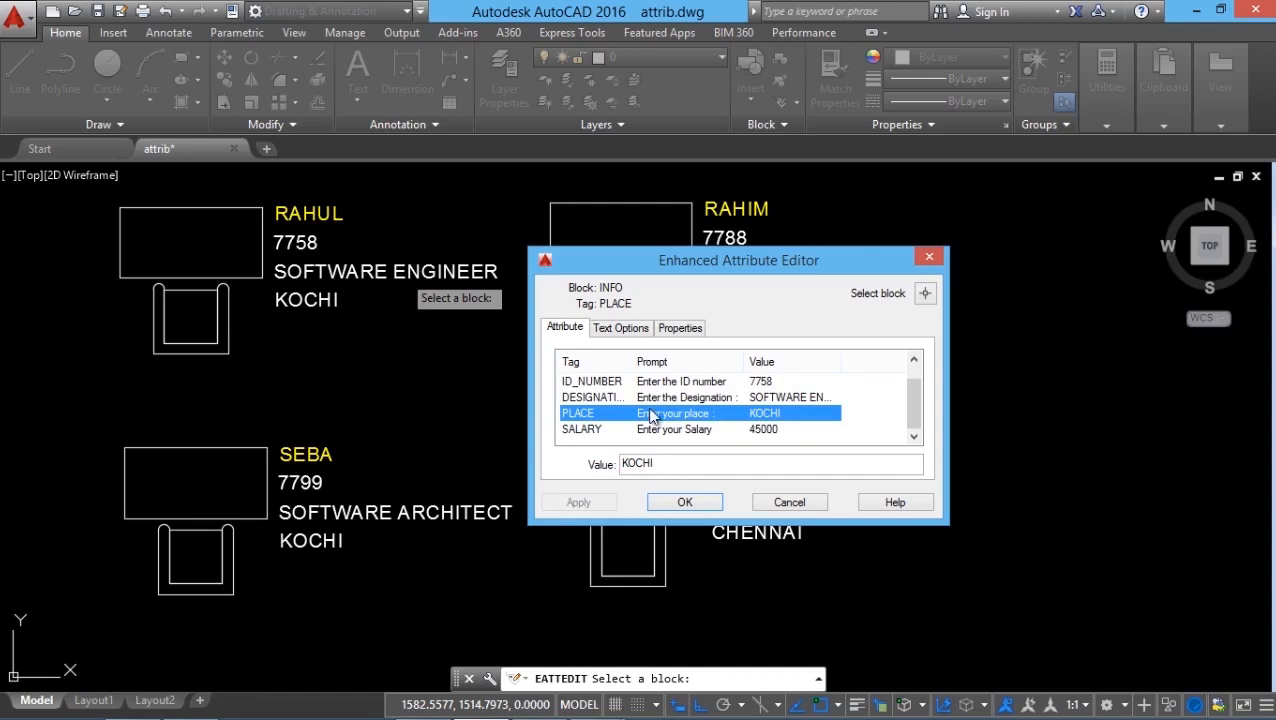
{"action": "left_click", "coordinate": [686, 463]}
{"action": "double_click", "coordinate": [670, 466]}
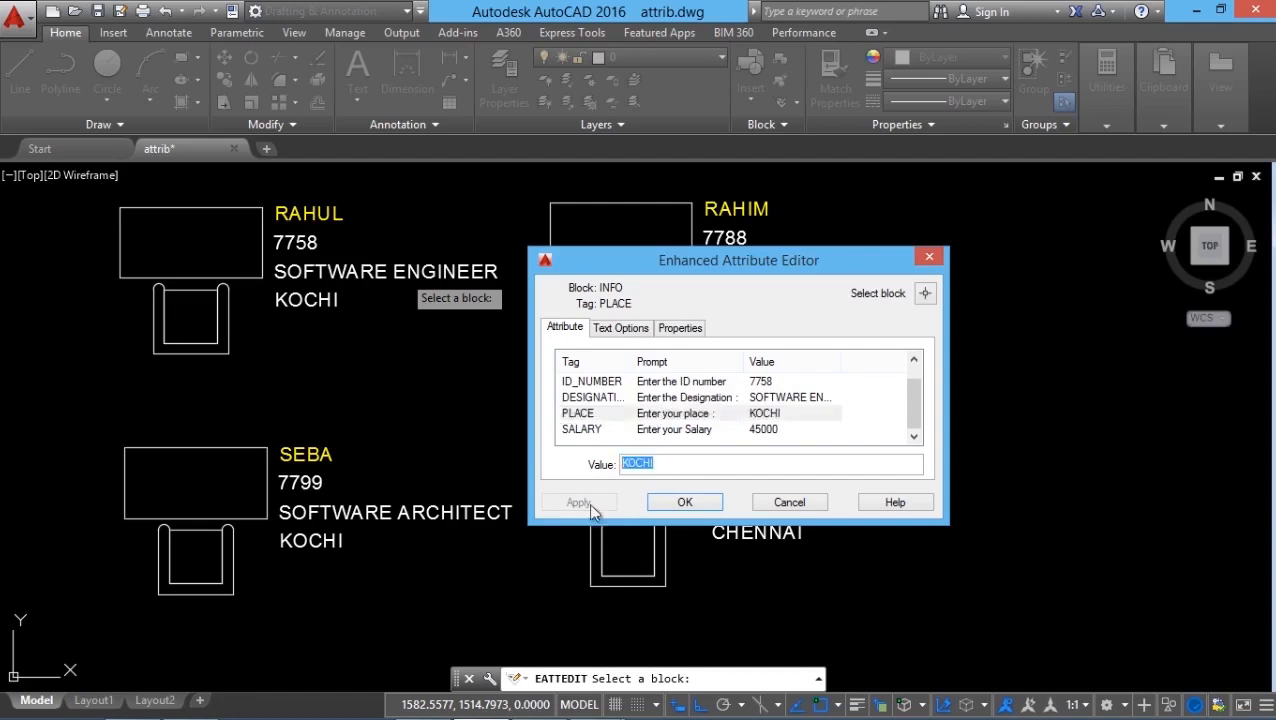
{"action": "left_click", "coordinate": [624, 330]}
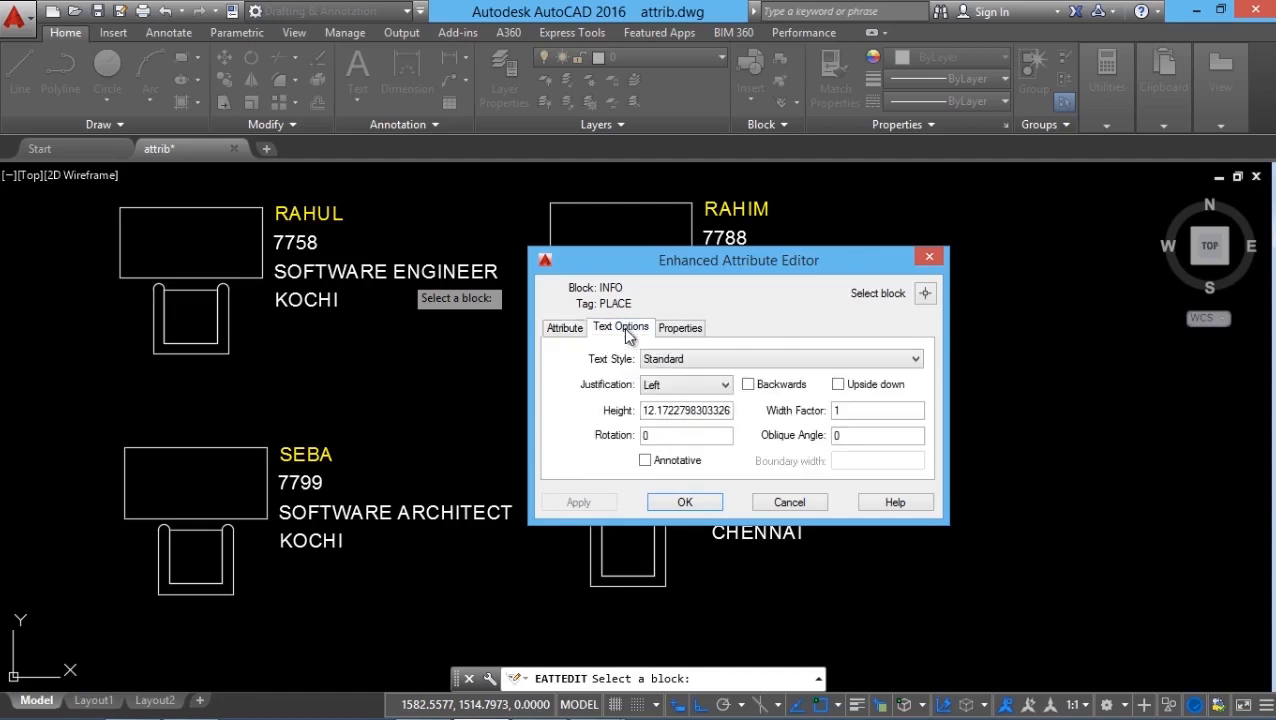
{"action": "left_click", "coordinate": [687, 330]}
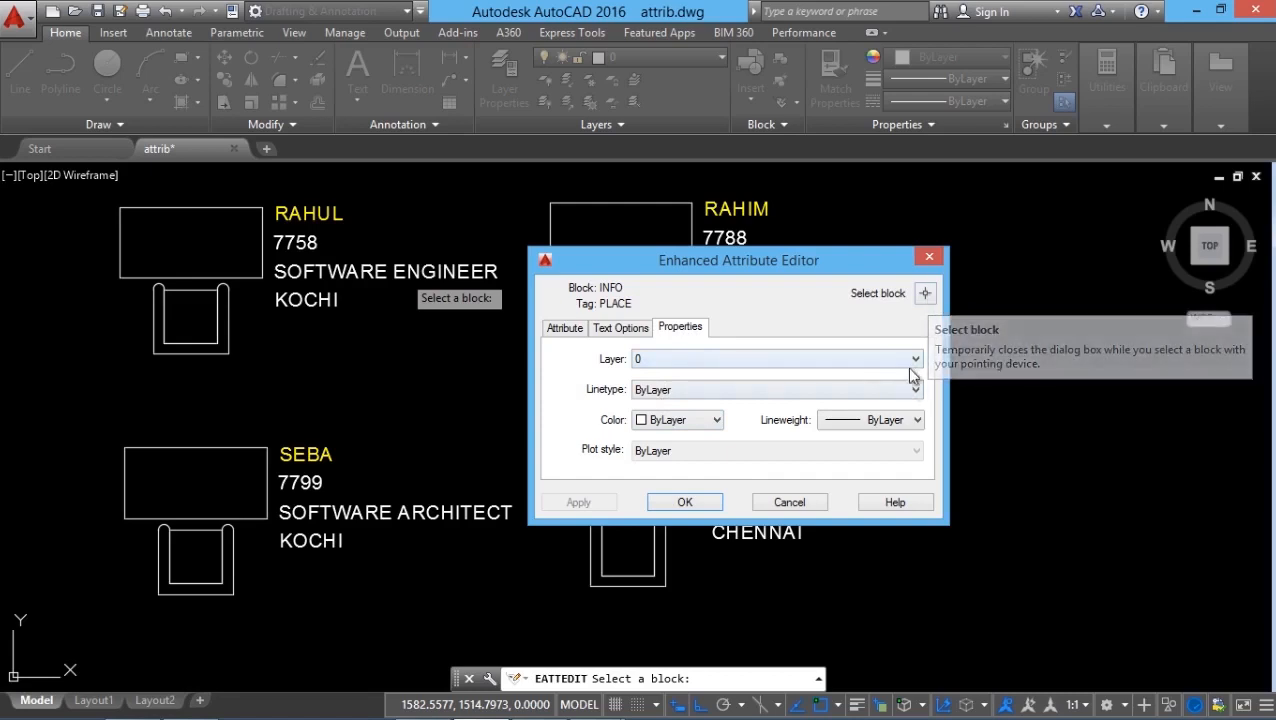
Switch the attribute editor to the system analyst's block, view its NAME attribute properties and close the editor.
{"action": "left_click", "coordinate": [926, 296]}
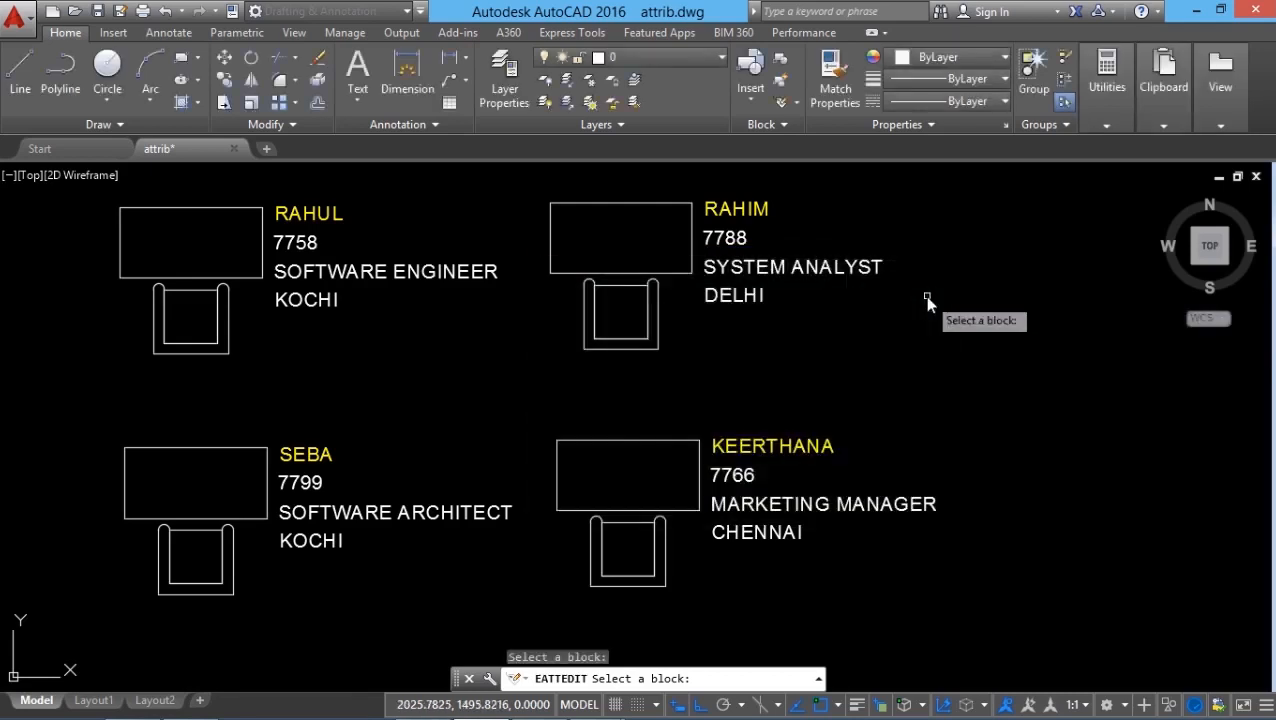
{"action": "left_click", "coordinate": [690, 276]}
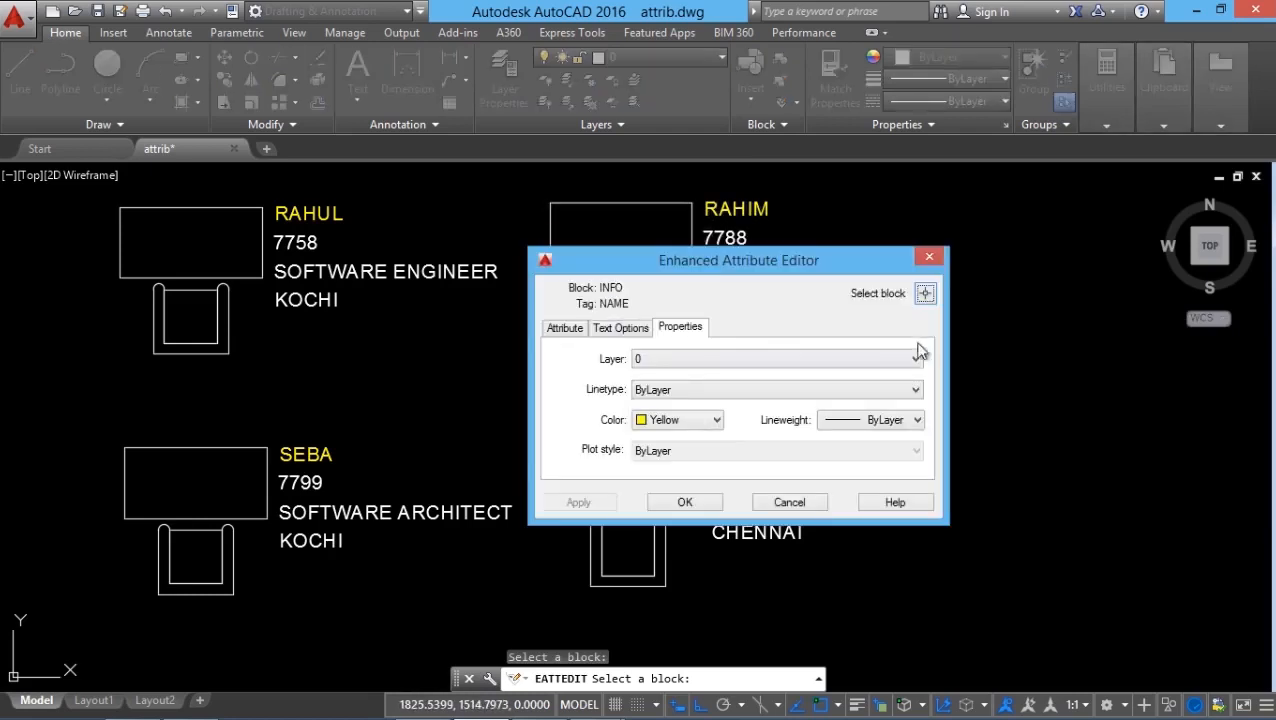
{"action": "left_click", "coordinate": [702, 504]}
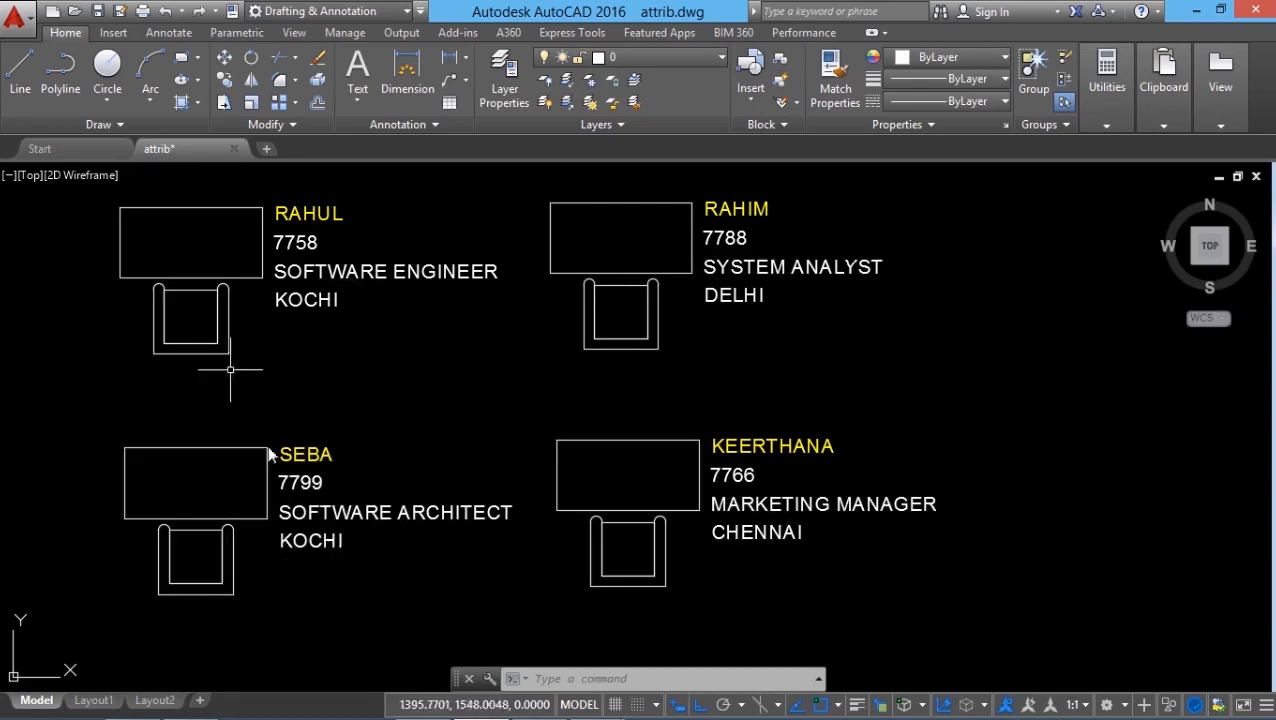
Create a new data extraction saved as INFO, with the current drawing attrib.dwg as its data source.
{"action": "left_click", "coordinate": [112, 33]}
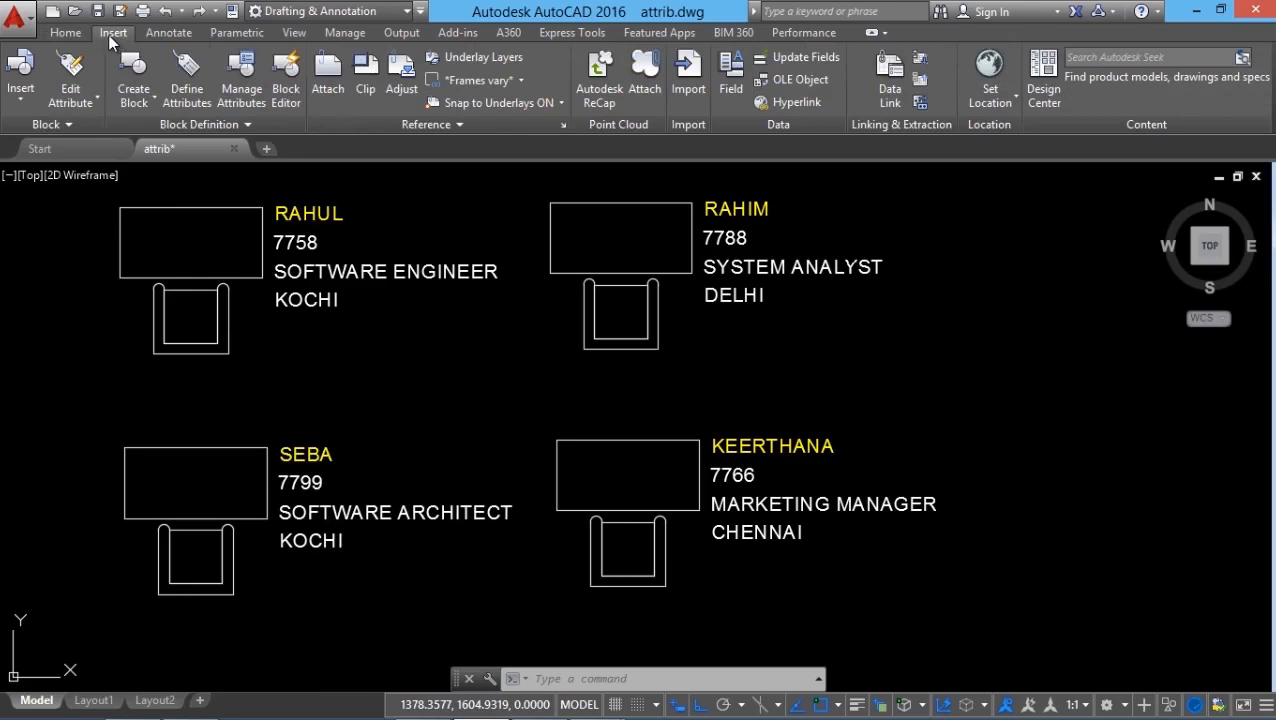
{"action": "left_click", "coordinate": [920, 106]}
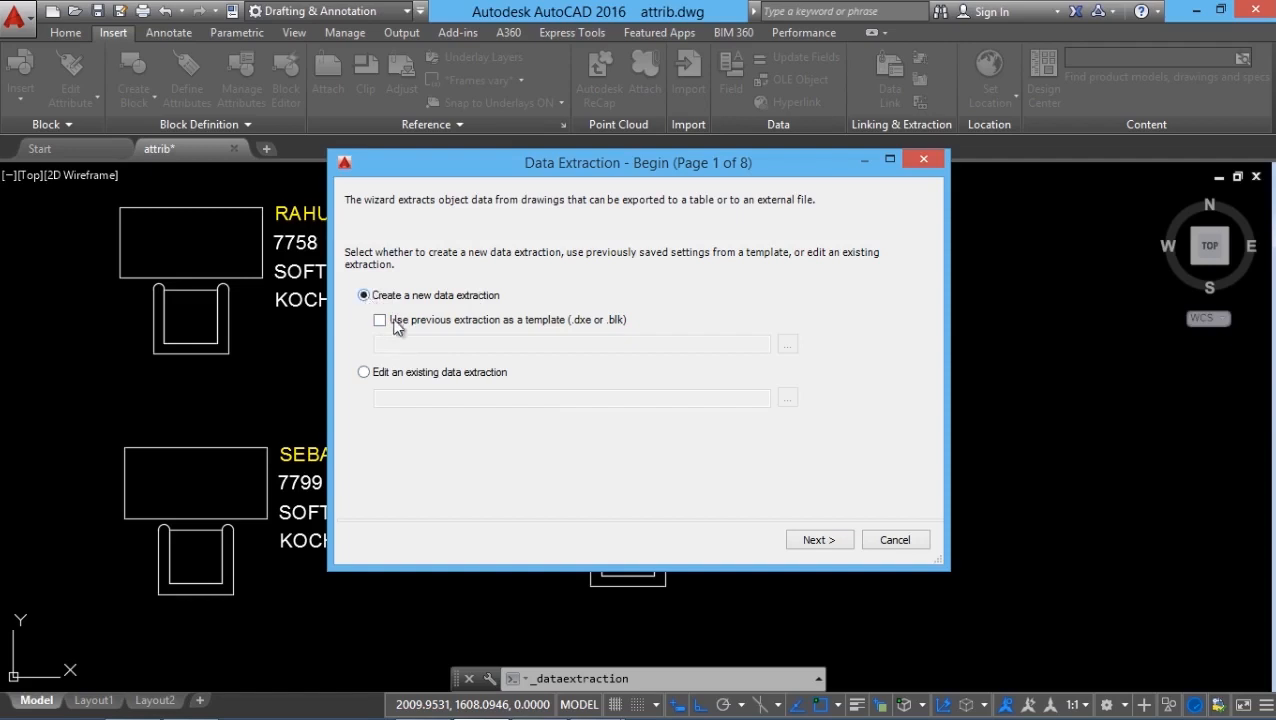
{"action": "left_click", "coordinate": [822, 542]}
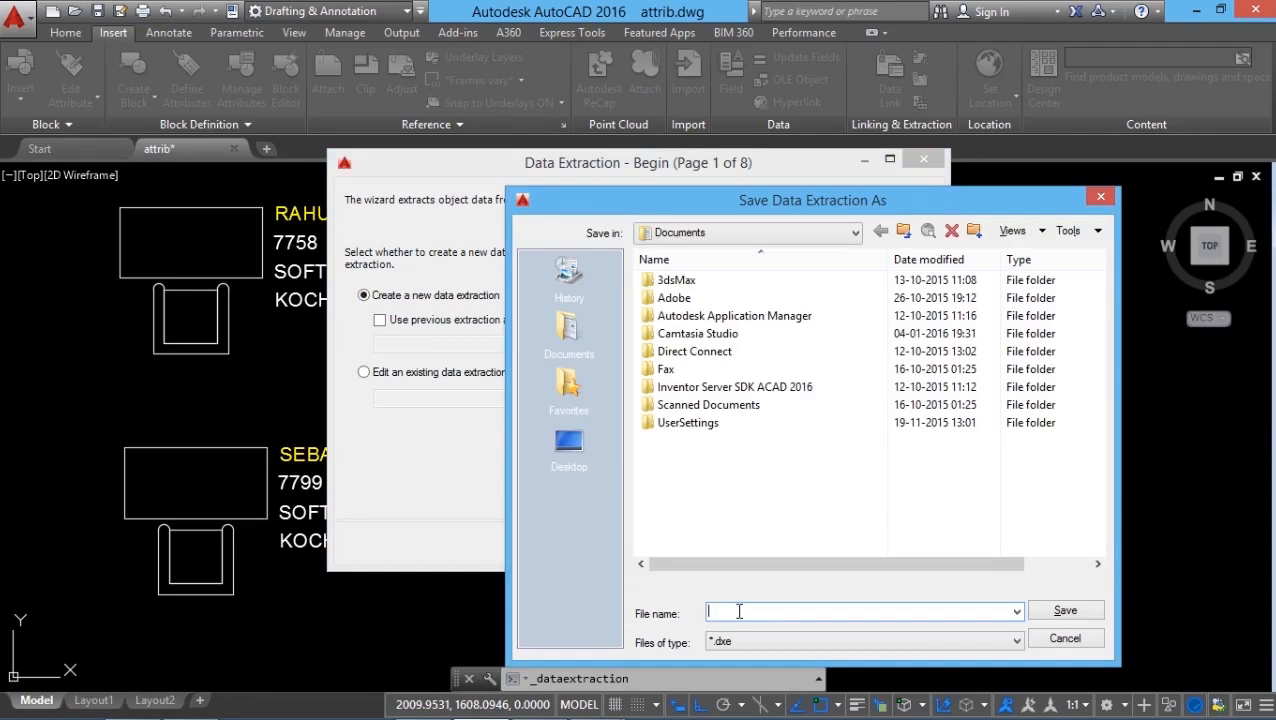
{"action": "type", "text": "INFO"}
{"action": "left_click", "coordinate": [1065, 611]}
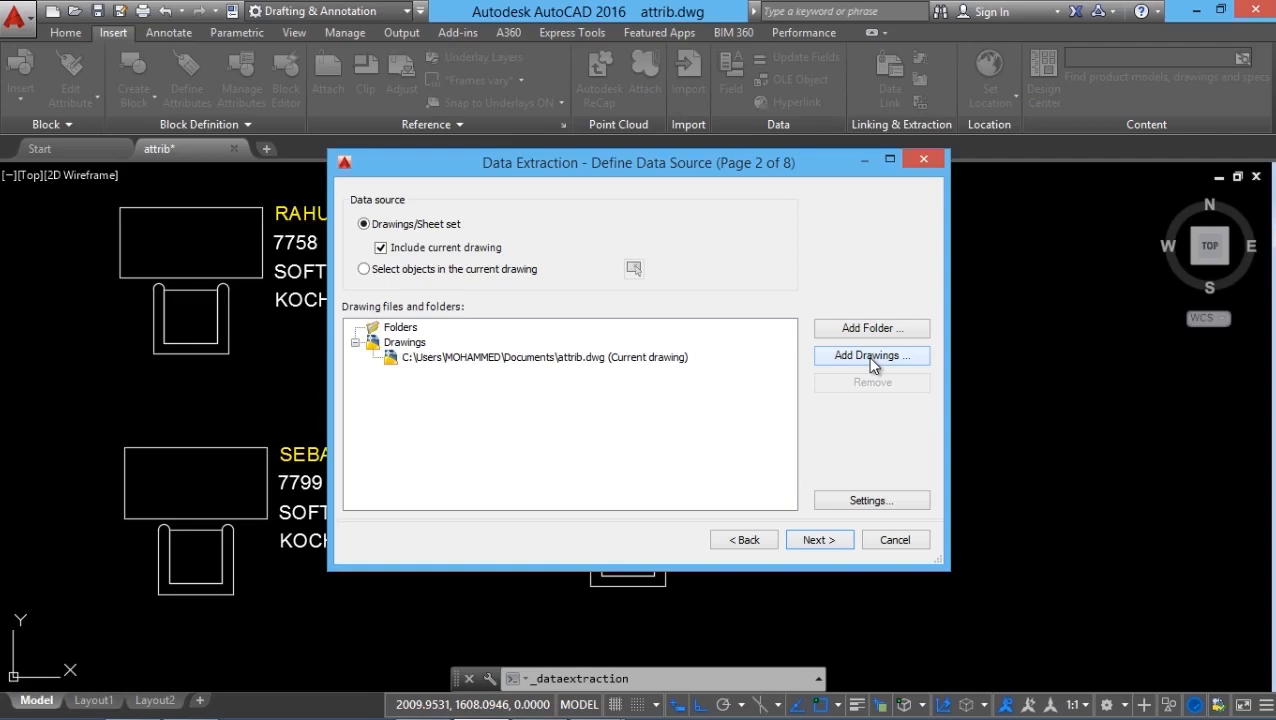
{"action": "left_click", "coordinate": [818, 540]}
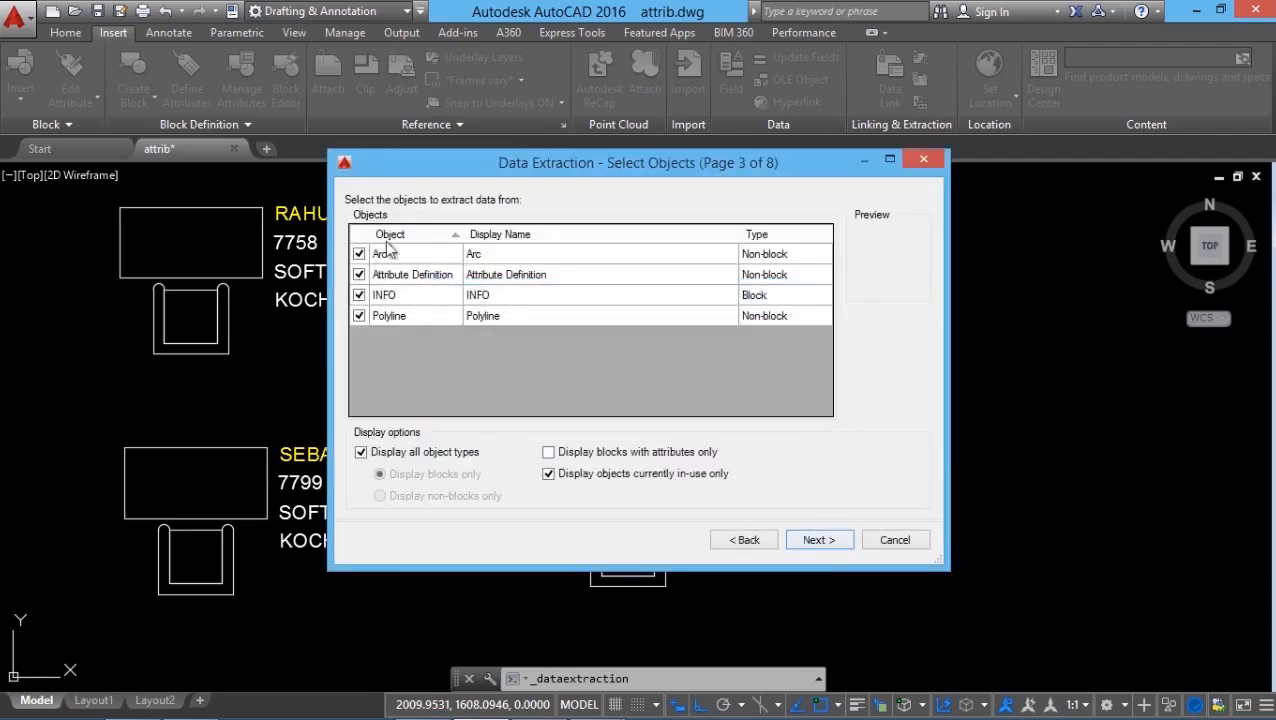
Limit the extraction's objects to the INFO block only, with the option to display blocks with attributes only enabled.
{"action": "left_click", "coordinate": [518, 365]}
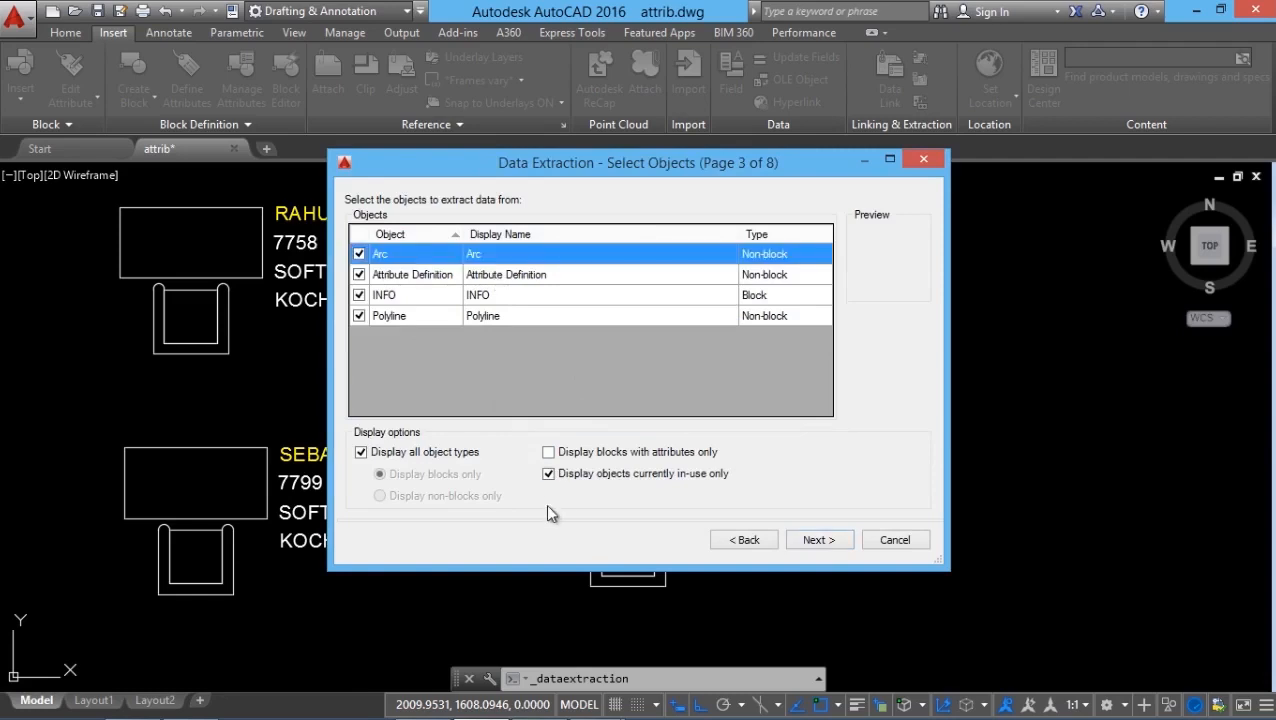
{"action": "left_click", "coordinate": [549, 453]}
{"action": "right_click", "coordinate": [421, 300]}
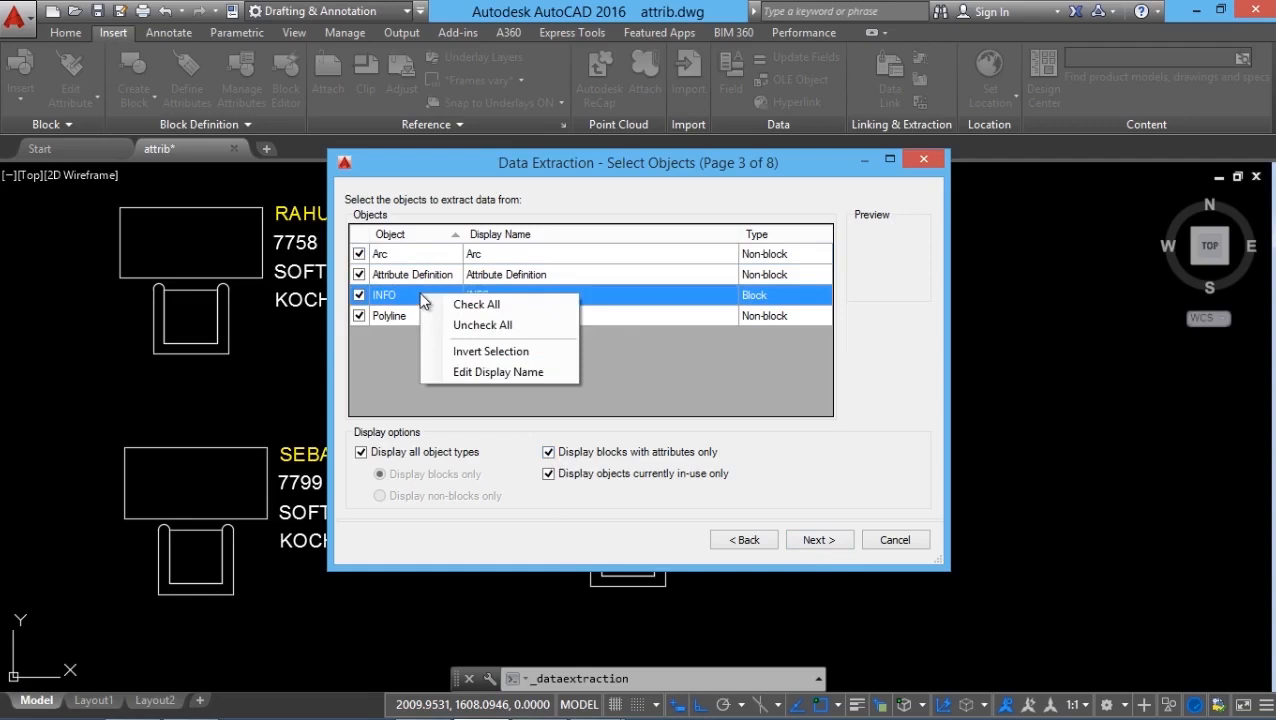
{"action": "left_click", "coordinate": [485, 325]}
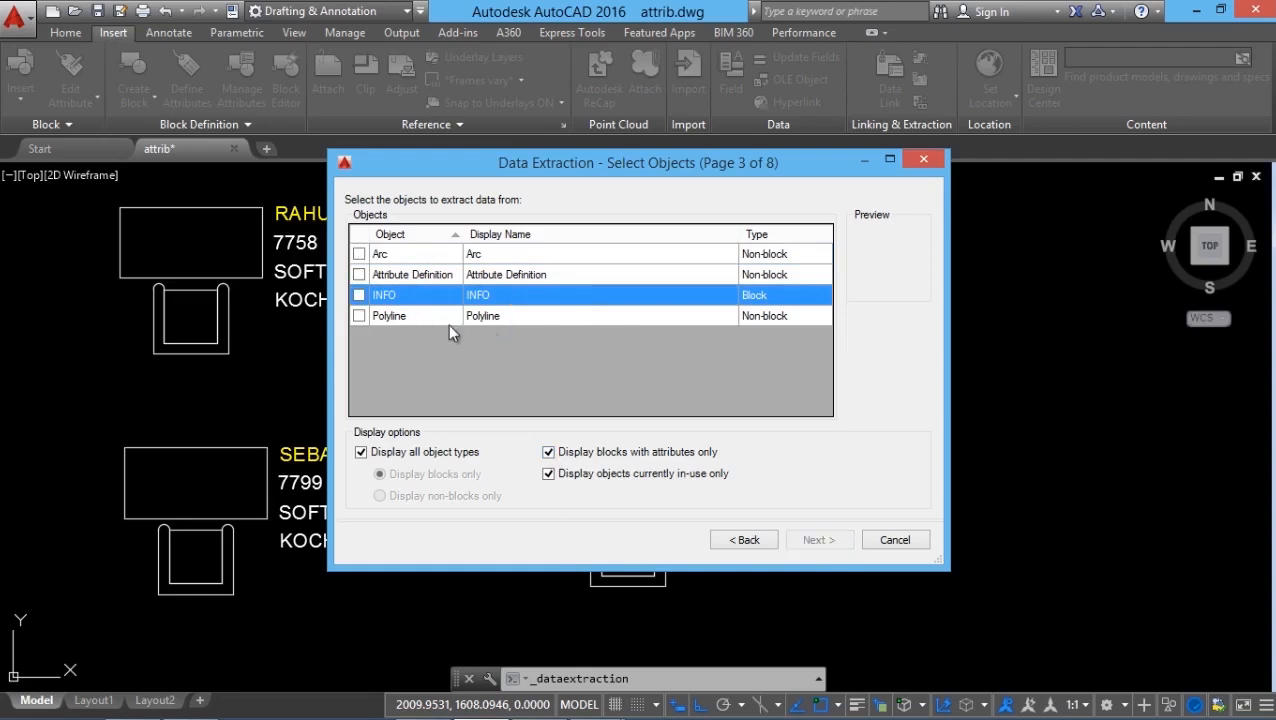
{"action": "left_click", "coordinate": [359, 295]}
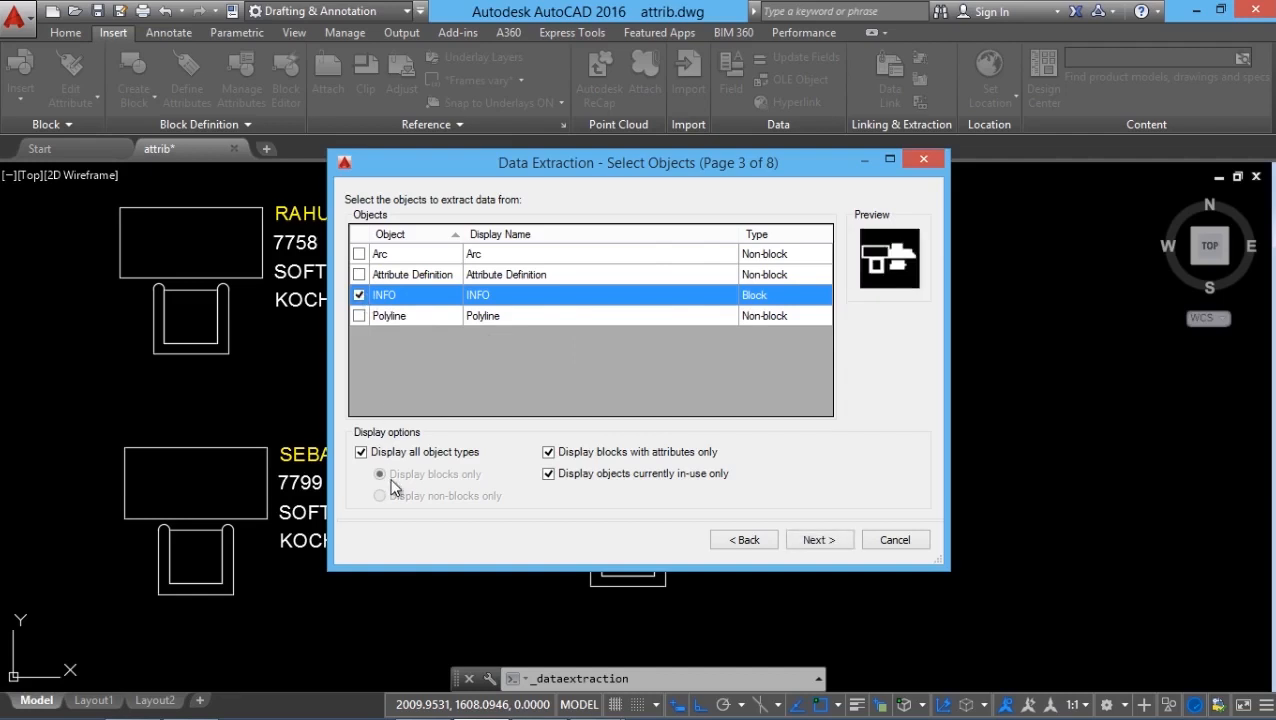
{"action": "left_click", "coordinate": [822, 545]}
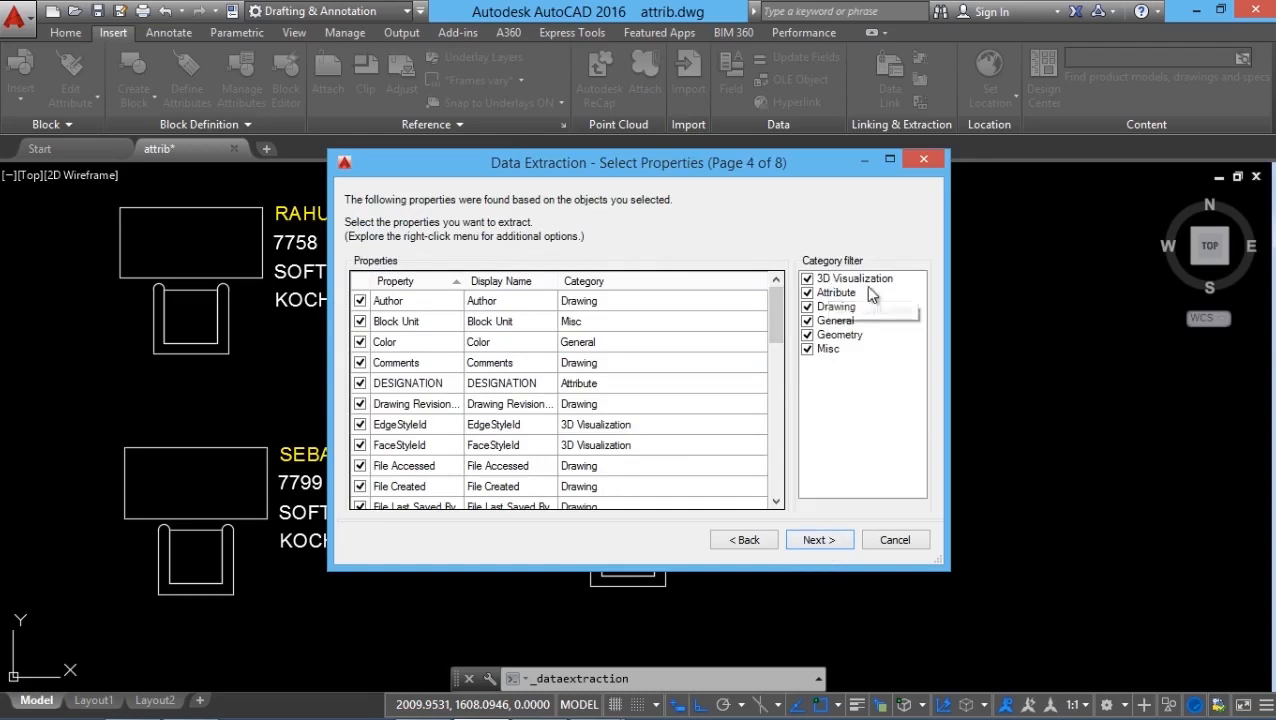
Restrict the extracted properties to the Attribute category, keeping all five attribute properties selected.
{"action": "right_click", "coordinate": [878, 328]}
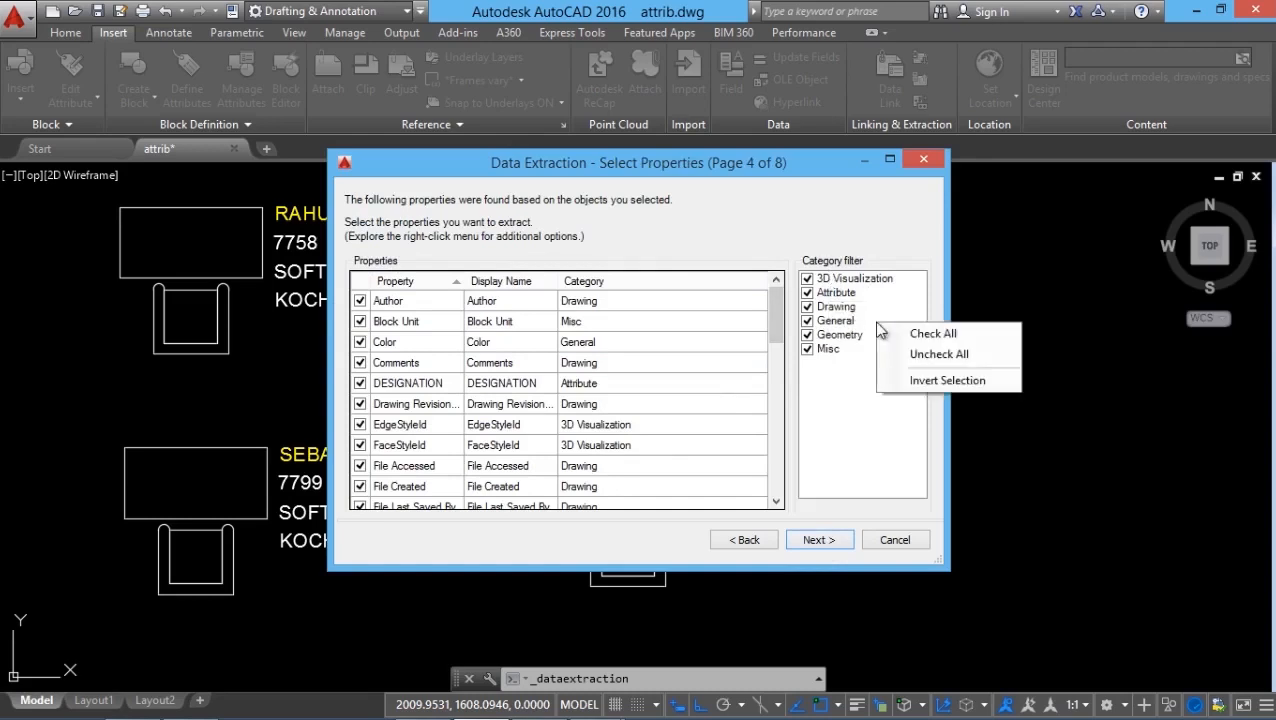
{"action": "left_click", "coordinate": [938, 356]}
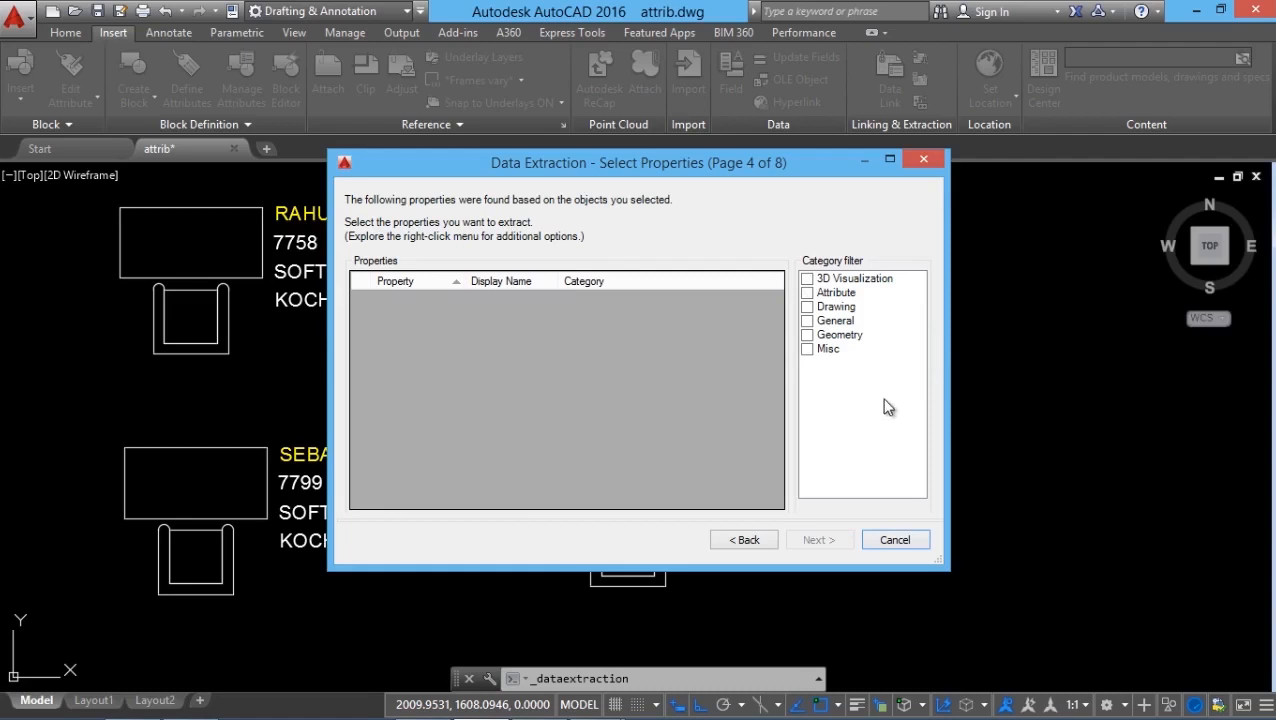
{"action": "left_click", "coordinate": [808, 293]}
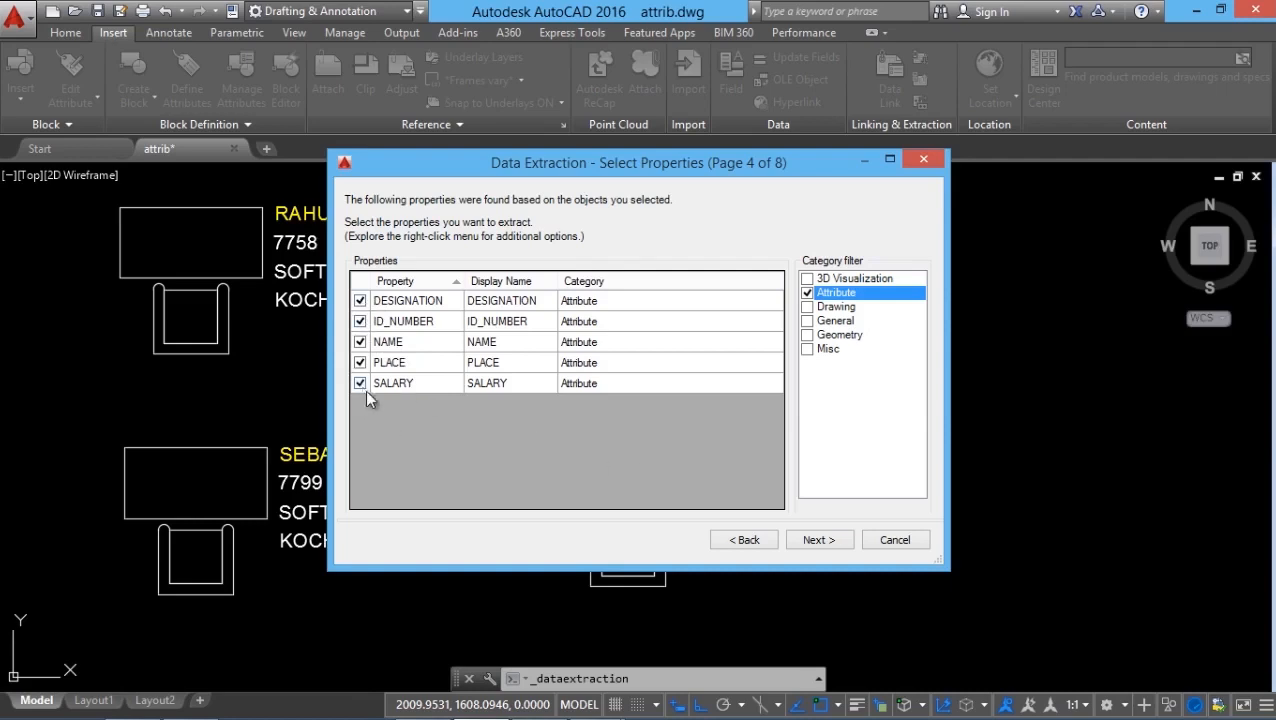
{"action": "left_click", "coordinate": [818, 539]}
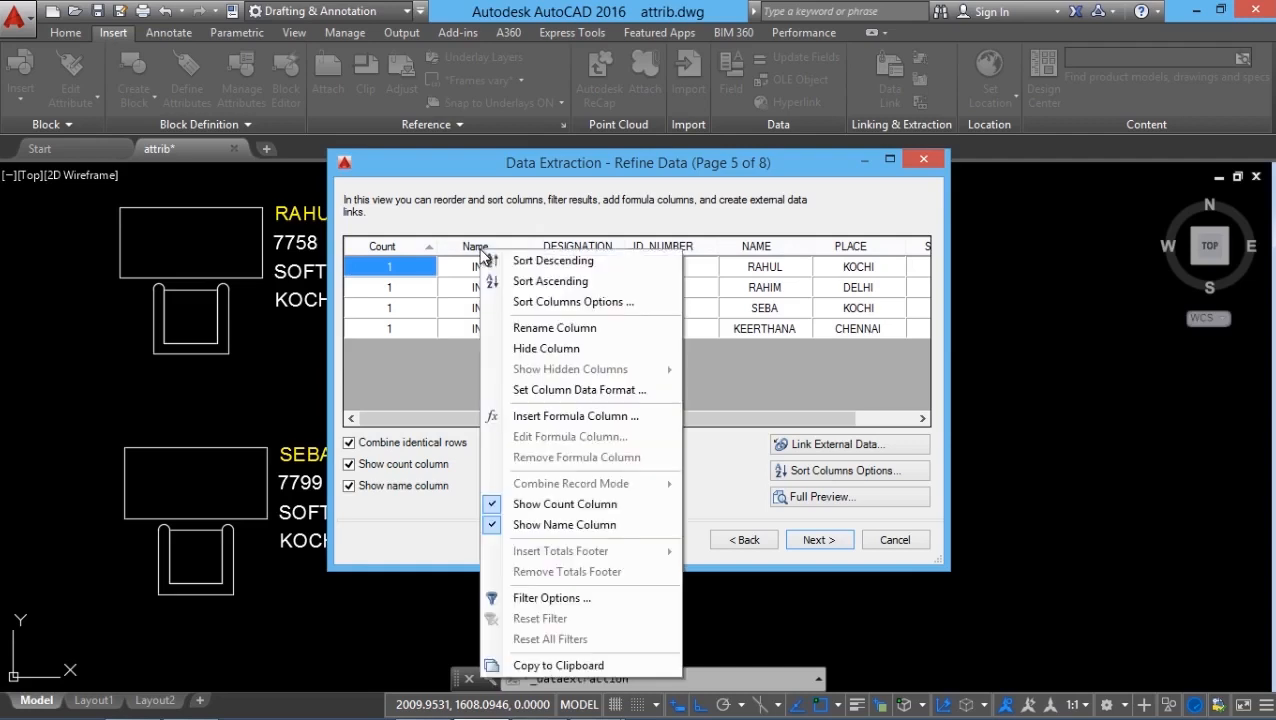
Hide the block Name column and move the NAME attribute column between Count and DESIGNATION.
{"action": "left_click", "coordinate": [552, 349]}
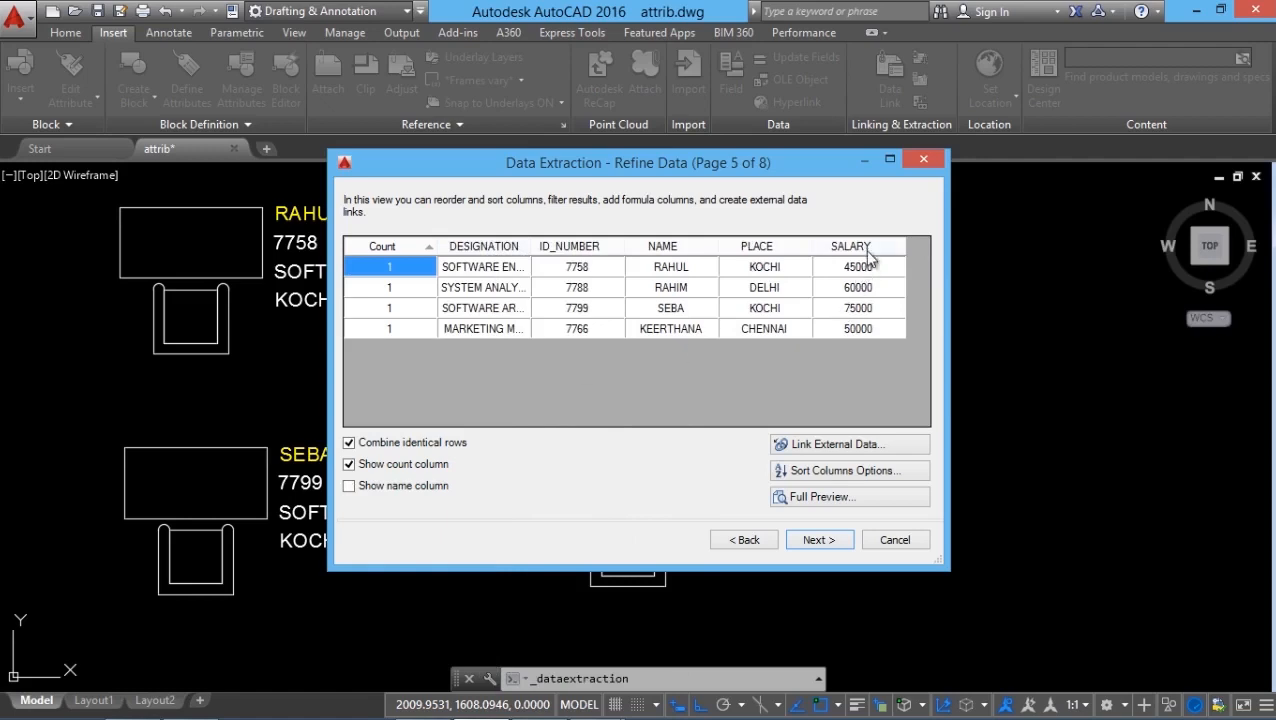
{"action": "left_click", "coordinate": [678, 250]}
{"action": "left_click_drag", "start_coordinate": [680, 250], "coordinate": [472, 250]}
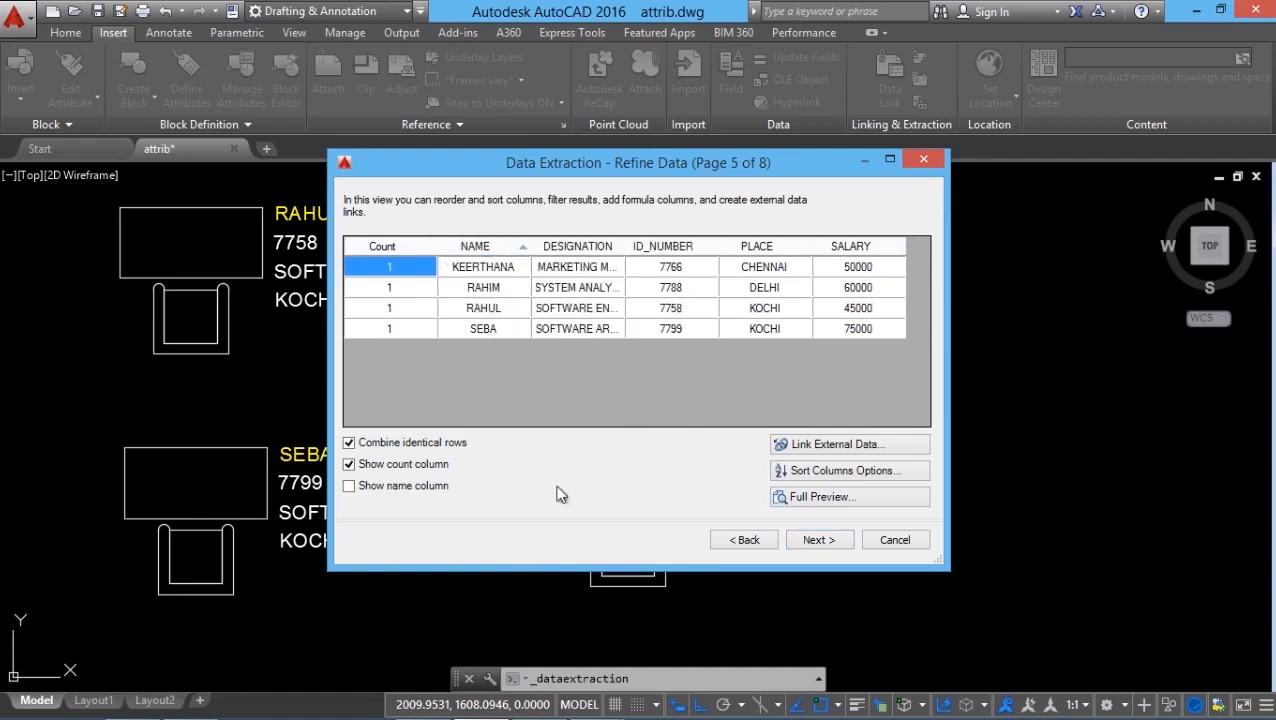
Sort the extracted rows by the NAME attribute in descending order and accept the refined data.
{"action": "left_click", "coordinate": [524, 250]}
{"action": "left_click", "coordinate": [524, 250]}
{"action": "left_click", "coordinate": [524, 250]}
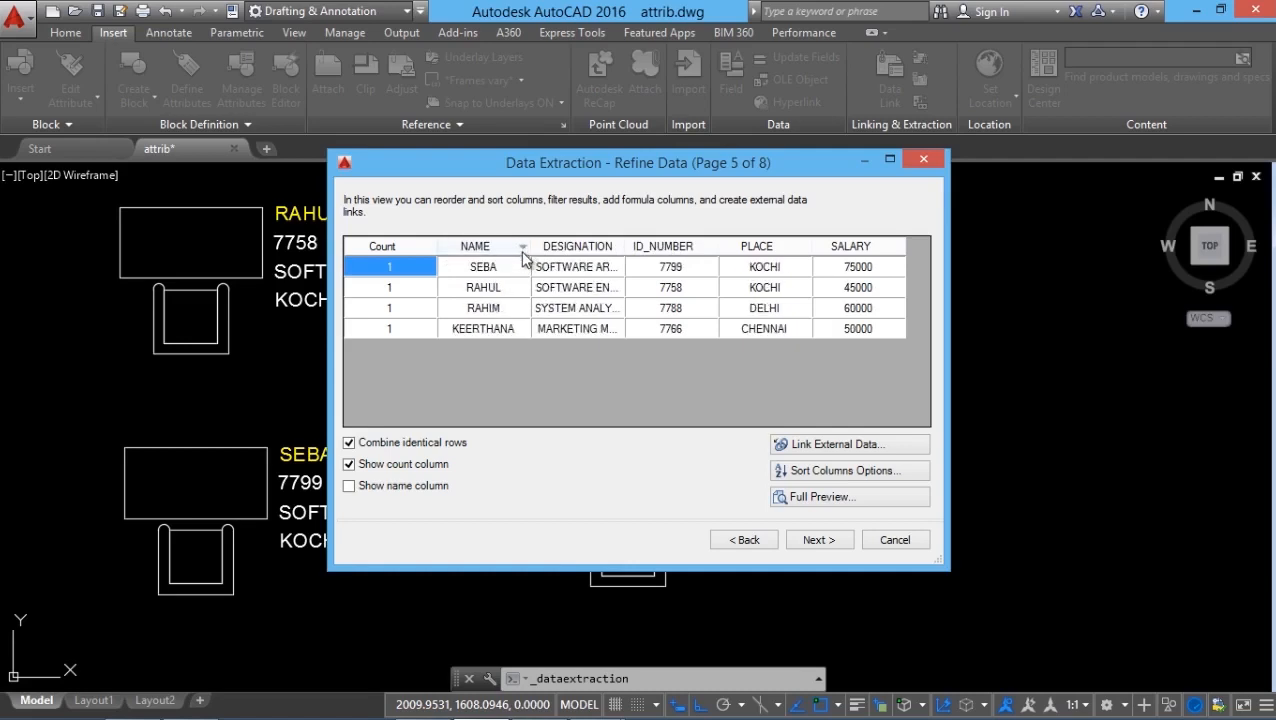
{"action": "left_click", "coordinate": [817, 540]}
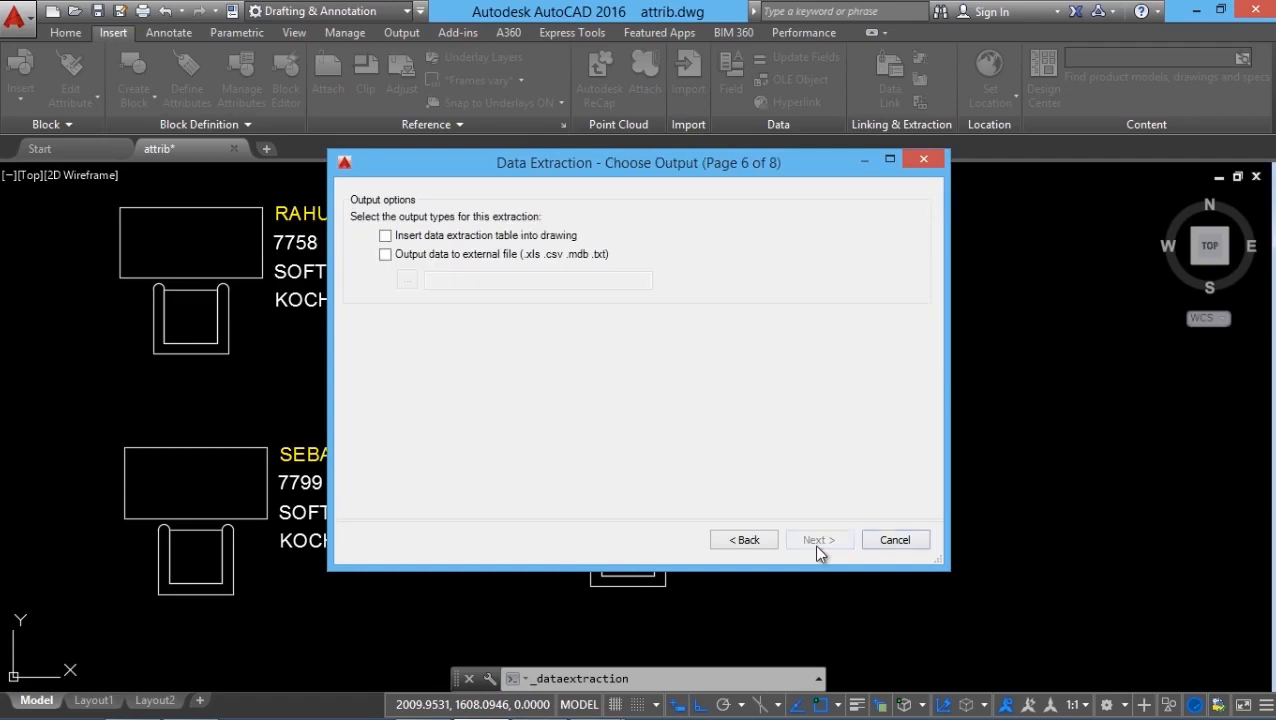
Choose to insert the extraction as a table in the drawing and title it EMPLOY DATABASE.
{"action": "left_click", "coordinate": [386, 236]}
{"action": "left_click", "coordinate": [816, 540]}
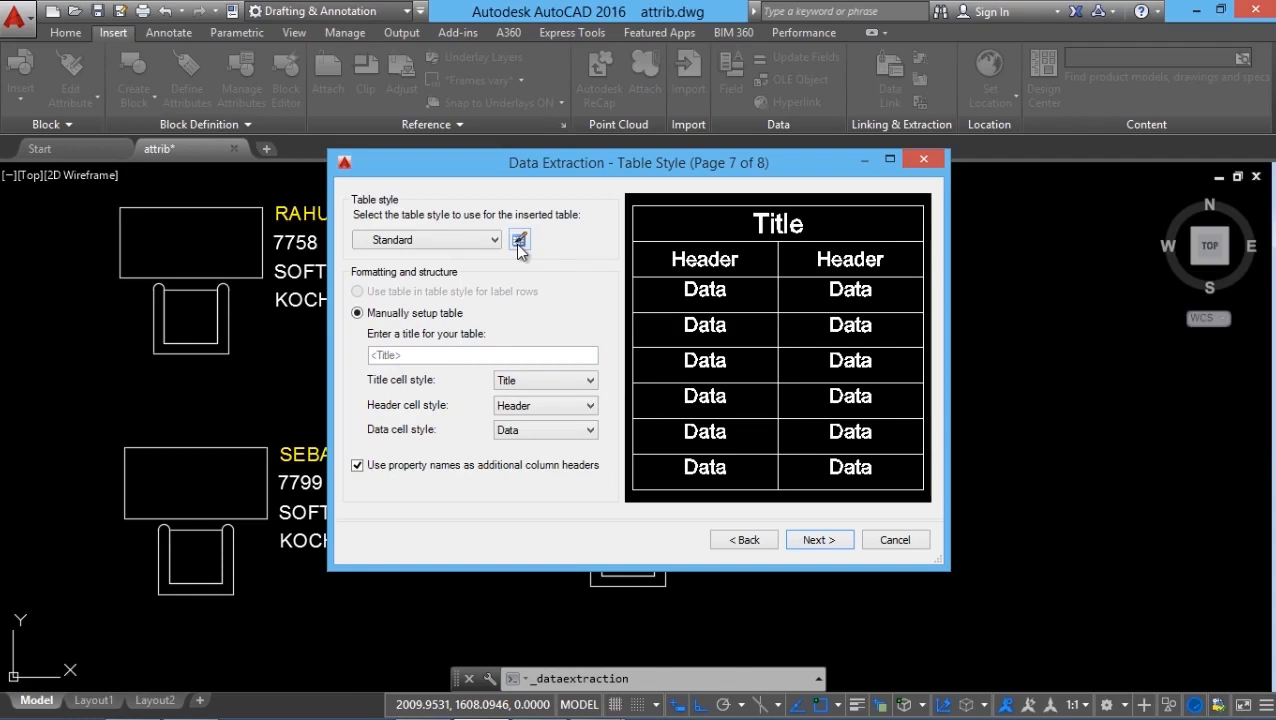
{"action": "left_click", "coordinate": [404, 358]}
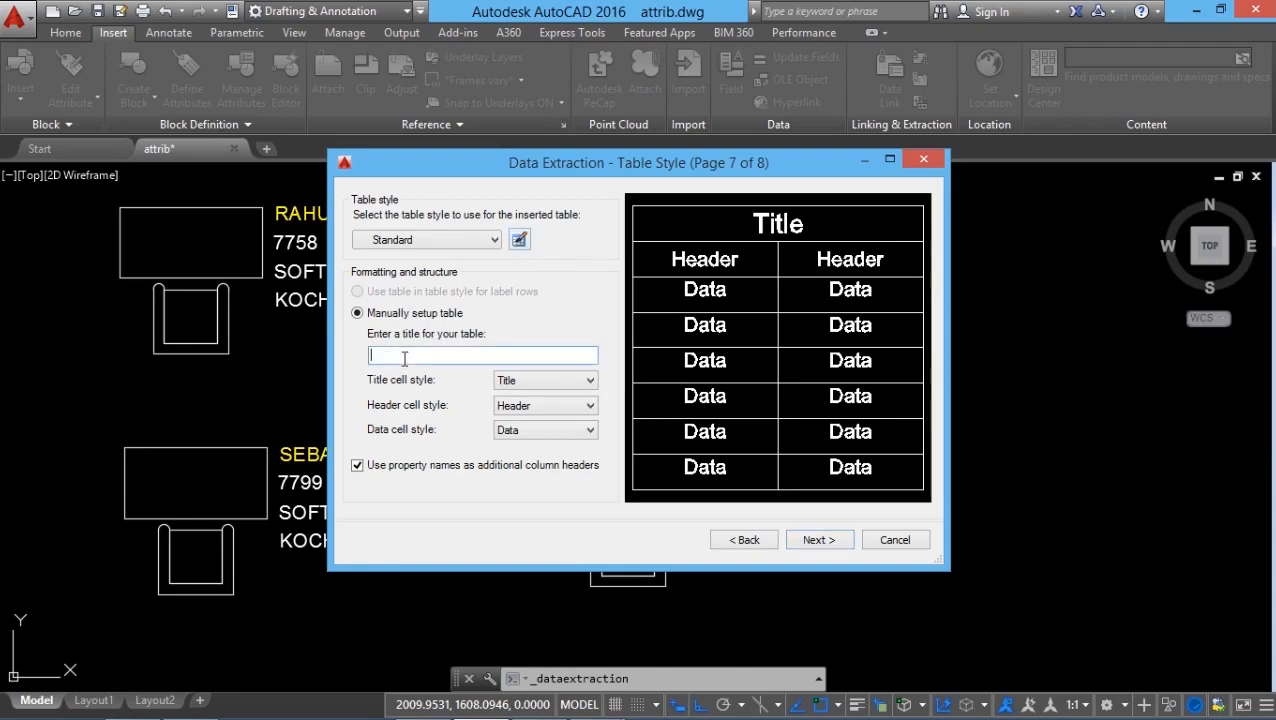
{"action": "type", "text": "EMPLOY DATABASE"}
{"action": "left_click", "coordinate": [822, 540]}
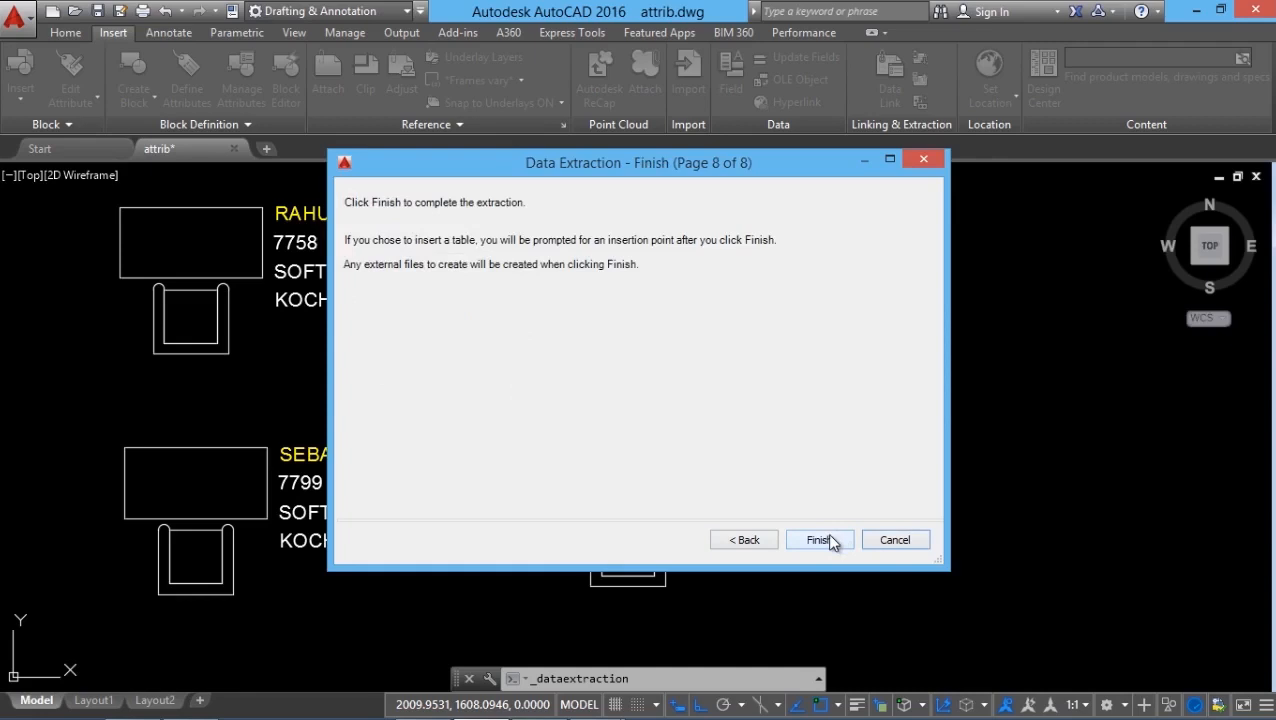
Finish the extraction and place the table in the empty area beside the system analyst's block.
{"action": "left_click", "coordinate": [820, 540]}
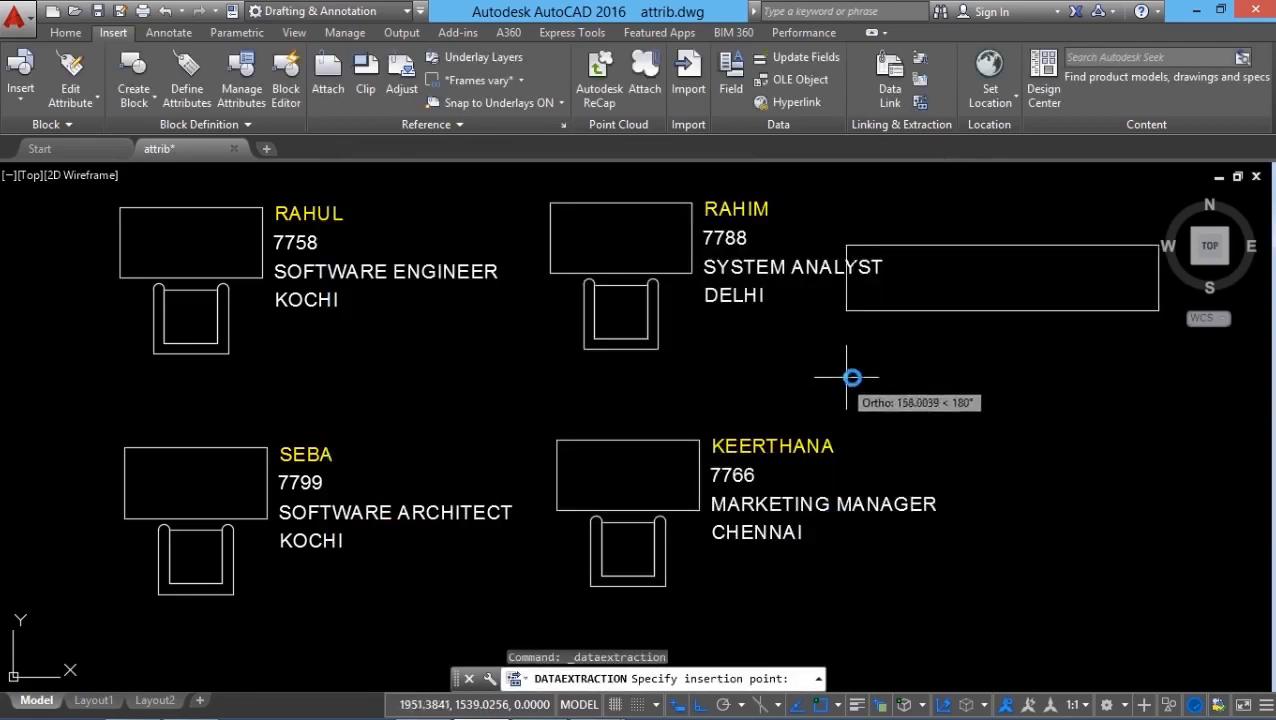
{"action": "scroll", "coordinate": [825, 378], "scroll_direction": "down", "scroll_amount": 4}
{"action": "scroll", "coordinate": [836, 339], "scroll_direction": "up", "scroll_amount": 2}
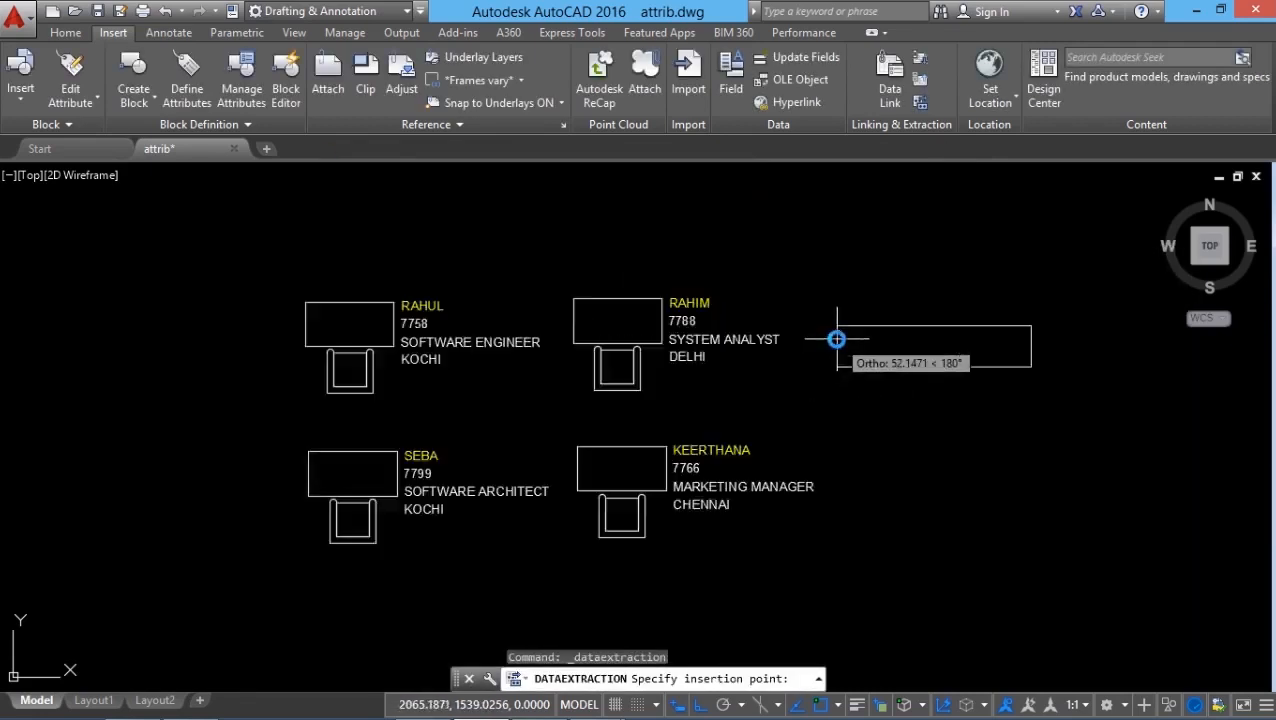
{"action": "scroll", "coordinate": [836, 339], "scroll_direction": "up", "scroll_amount": 2}
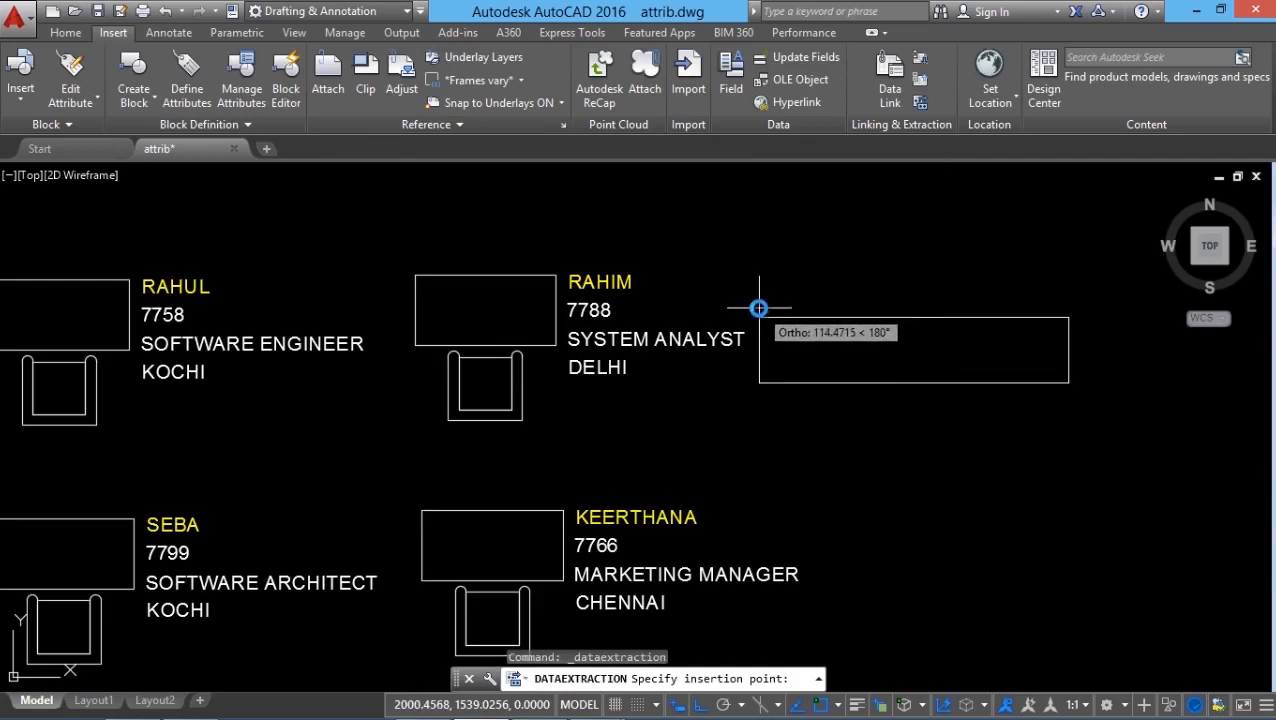
{"action": "left_click", "coordinate": [759, 308]}
{"action": "scroll", "coordinate": [866, 374], "scroll_direction": "up", "scroll_amount": 3}
{"action": "scroll", "coordinate": [866, 374], "scroll_direction": "up", "scroll_amount": 2}
{"action": "scroll", "coordinate": [855, 372], "scroll_direction": "down", "scroll_amount": 3}
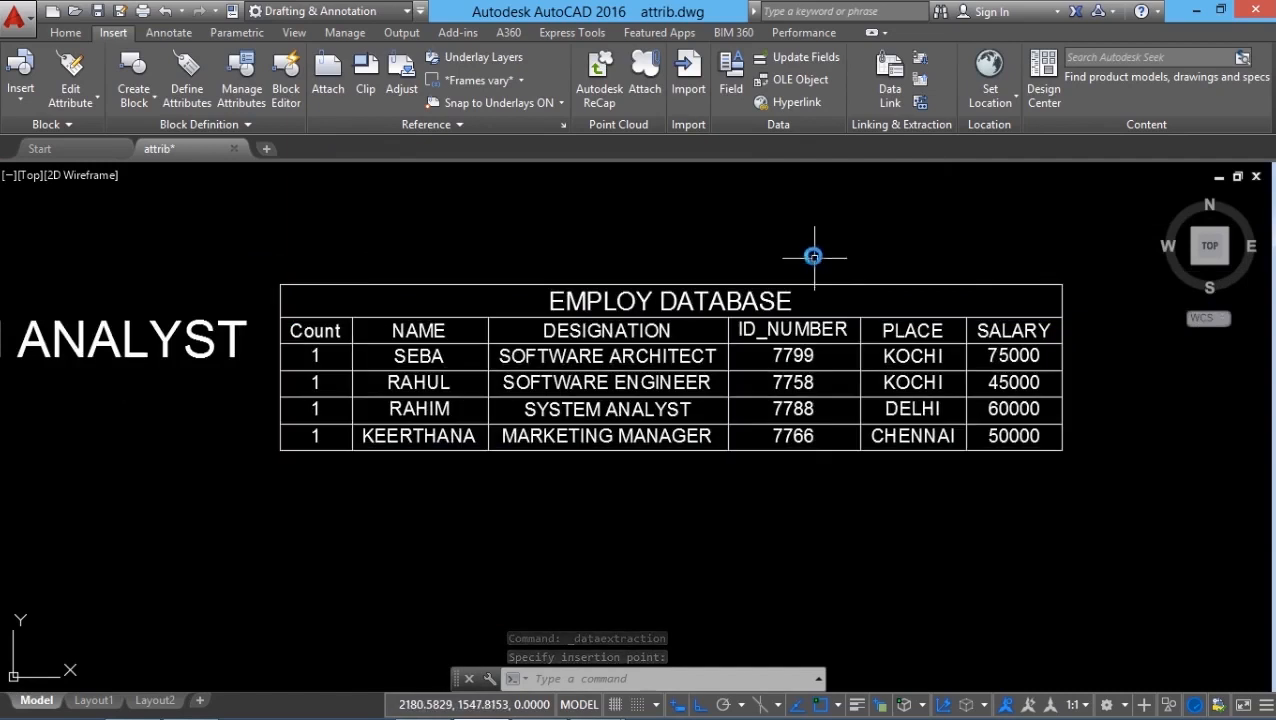
{"action": "scroll", "coordinate": [837, 200], "scroll_direction": "down", "scroll_amount": 4}
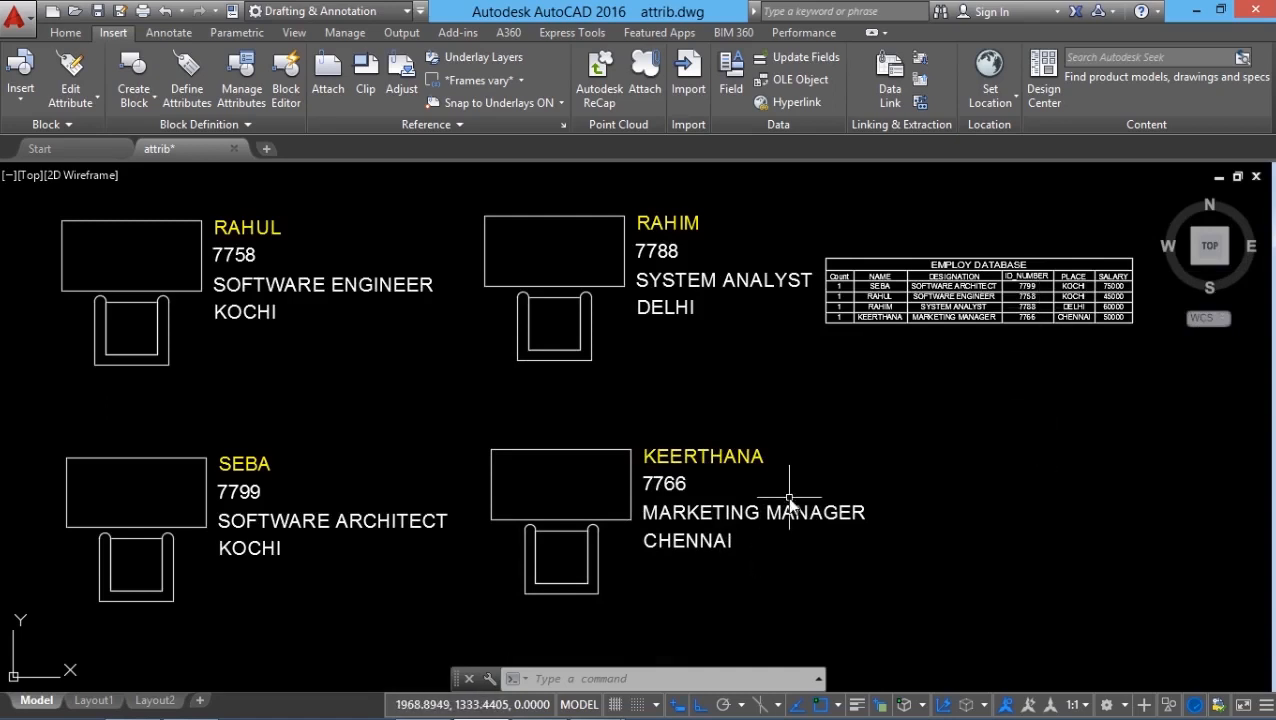
Copy the system analyst's block into the empty space below the EMPLOY DATABASE table.
{"action": "left_click", "coordinate": [66, 33]}
{"action": "left_click", "coordinate": [224, 79]}
{"action": "left_click", "coordinate": [638, 191]}
{"action": "left_click", "coordinate": [612, 248]}
{"action": "key", "text": "Return"}
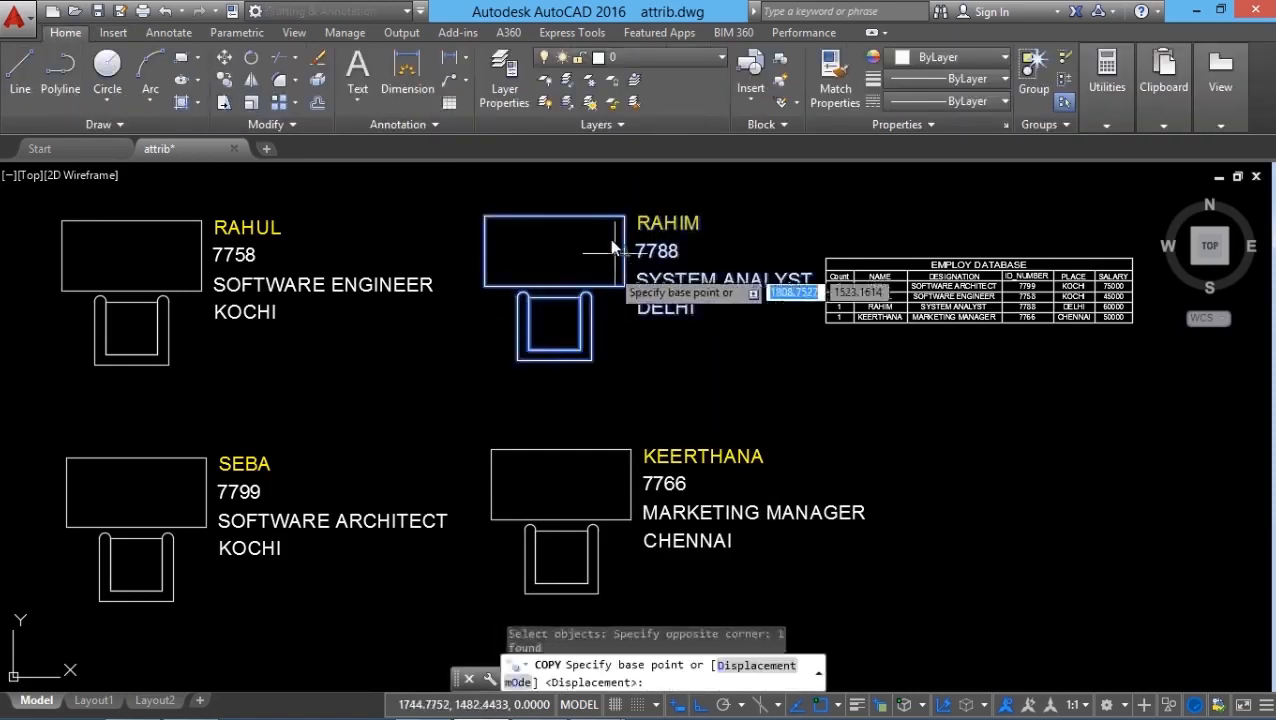
{"action": "left_click", "coordinate": [612, 242]}
{"action": "left_click", "coordinate": [1008, 458]}
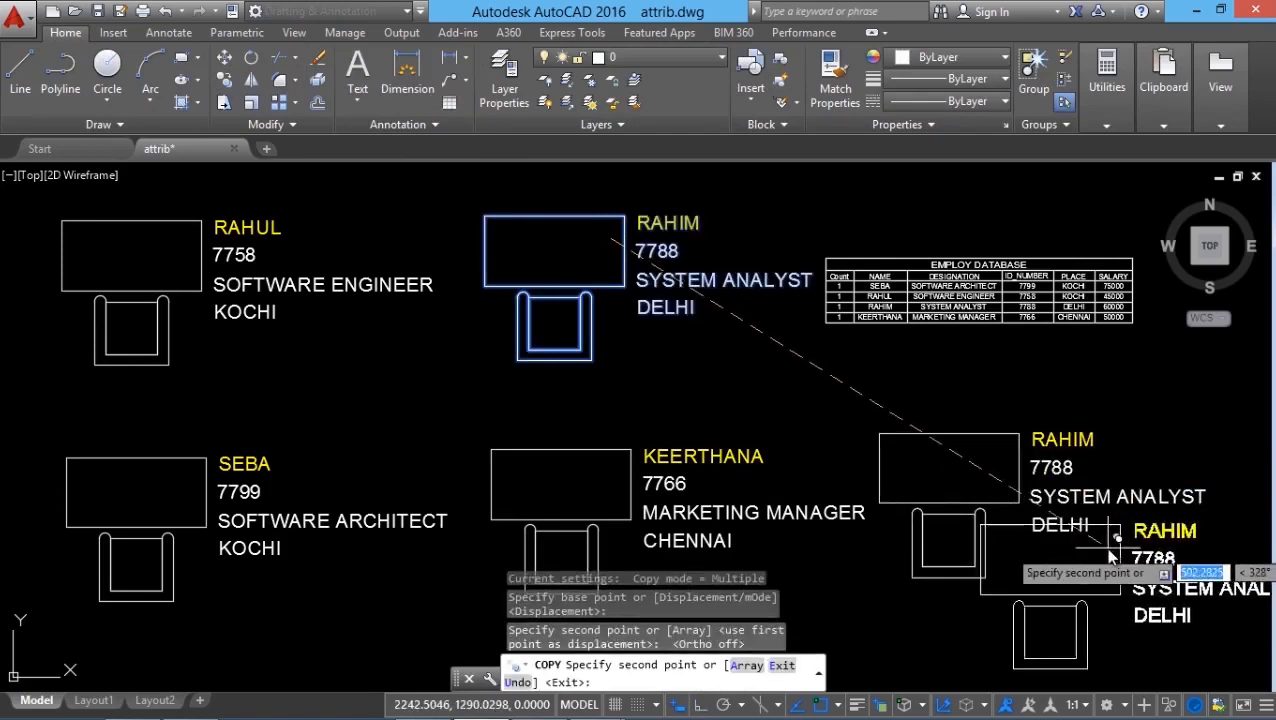
{"action": "key", "text": "Escape"}
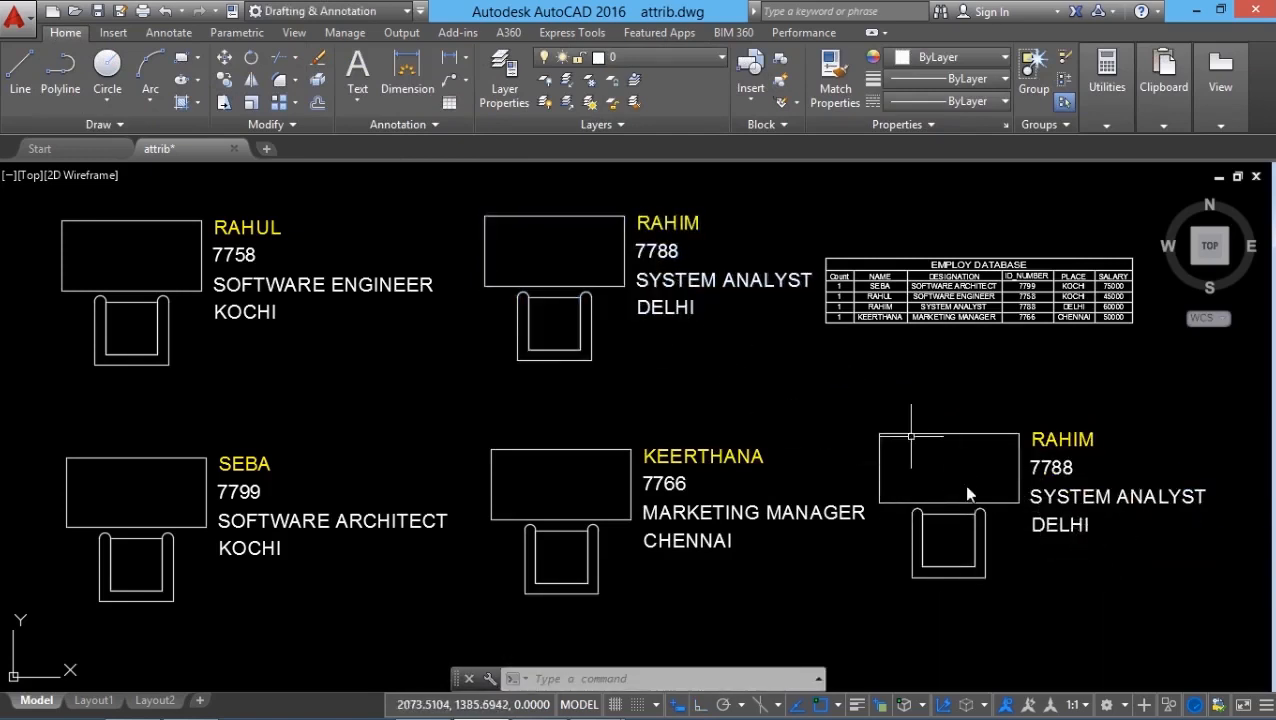
Update the EMPLOY DATABASE table from its source with Download from Source to include the copied block.
{"action": "scroll", "coordinate": [1188, 268], "scroll_direction": "up", "scroll_amount": 4}
{"action": "left_click", "coordinate": [113, 33]}
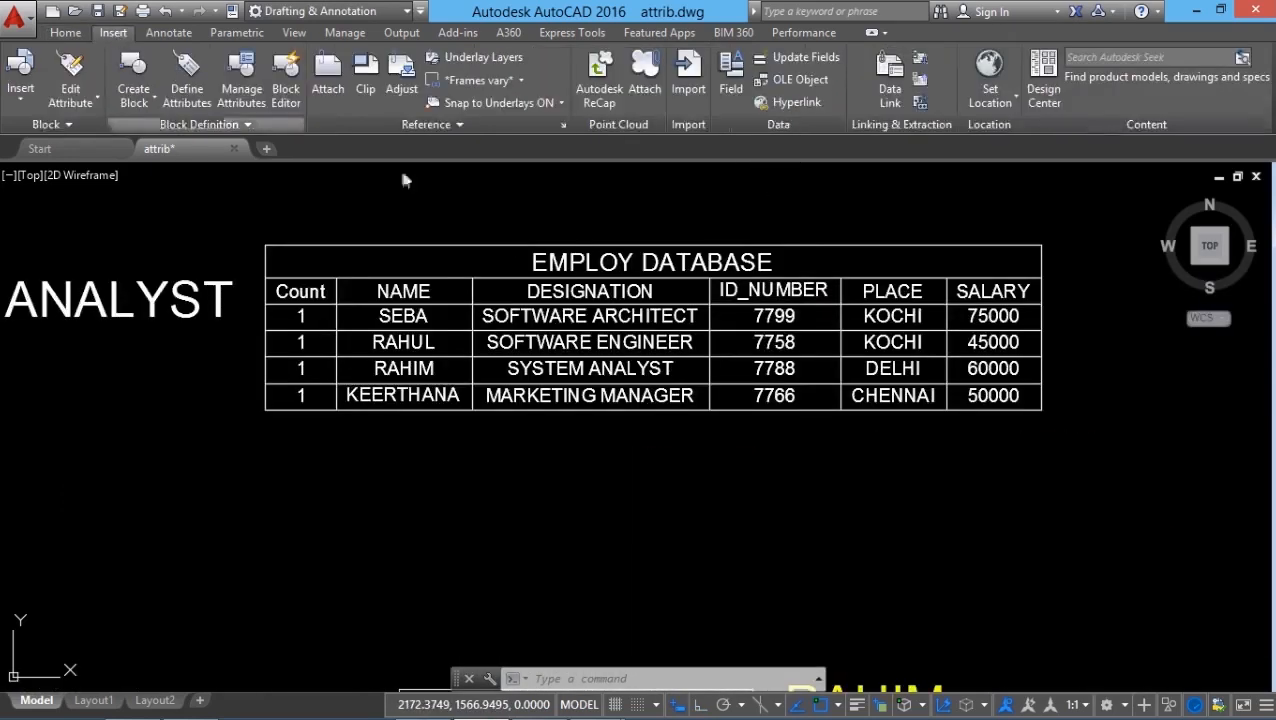
{"action": "left_click", "coordinate": [918, 61]}
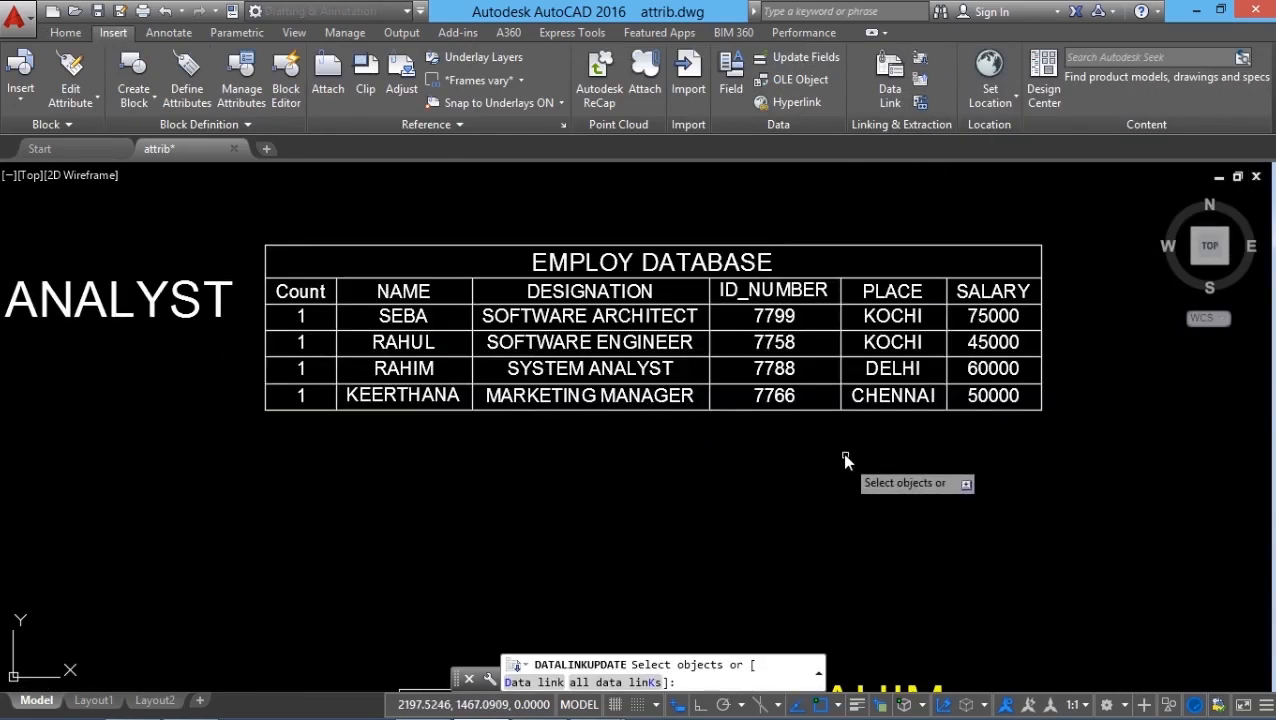
{"action": "left_click", "coordinate": [815, 411]}
{"action": "key", "text": "Return"}
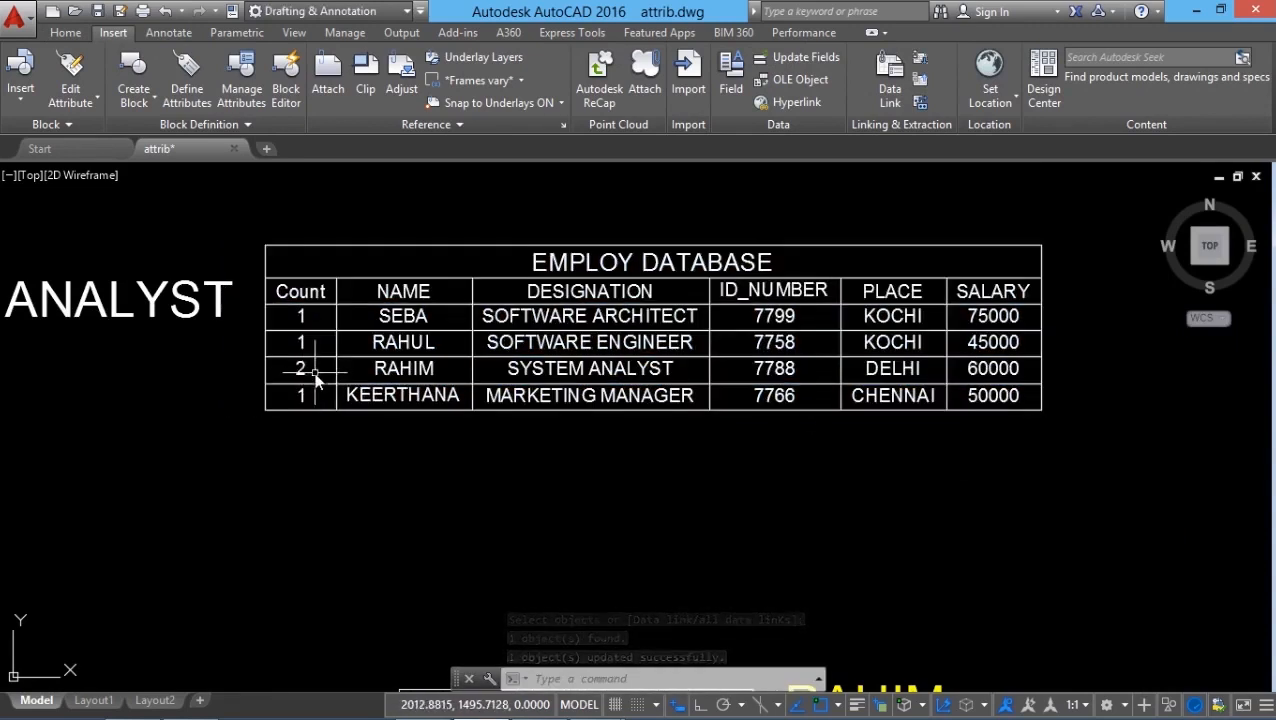
Undo the table update and the copy of the system analyst's block.
{"action": "scroll", "coordinate": [618, 428], "scroll_direction": "down", "scroll_amount": 4}
{"action": "left_click", "coordinate": [165, 13]}
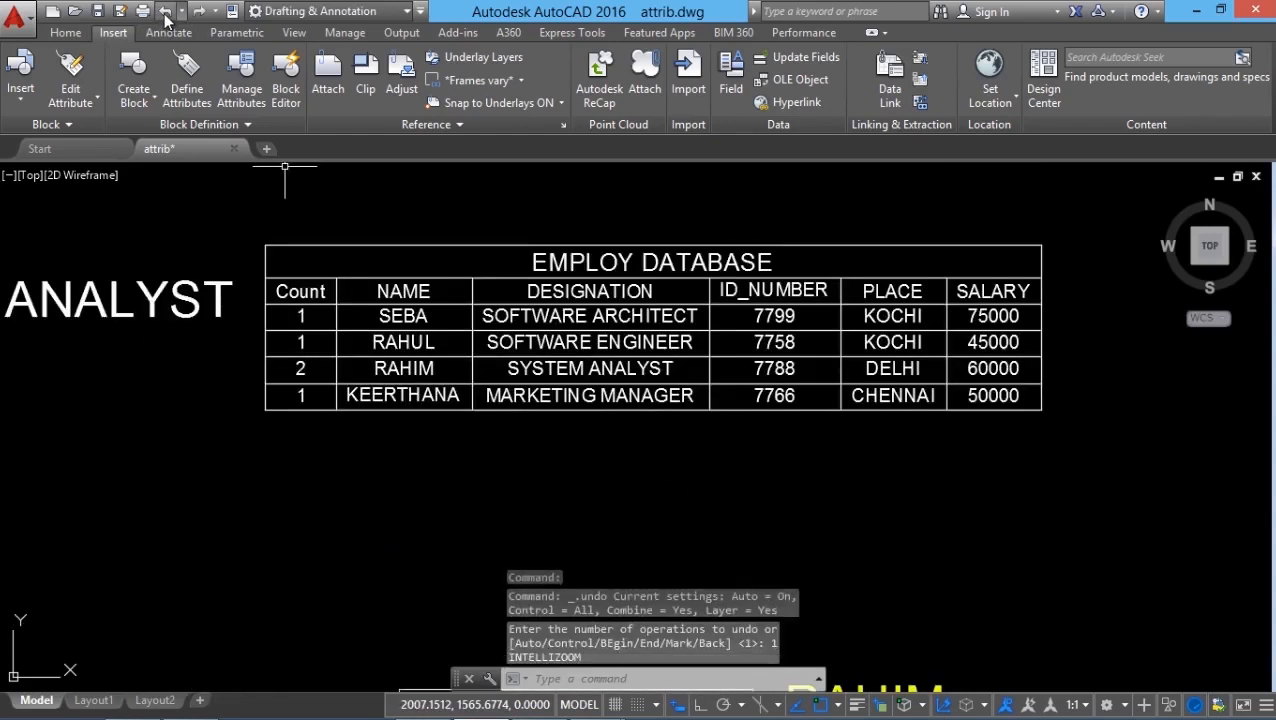
{"action": "left_click", "coordinate": [165, 13]}
{"action": "left_click", "coordinate": [165, 13]}
{"action": "middle_click_drag", "start_coordinate": [860, 499], "coordinate": [864, 505]}
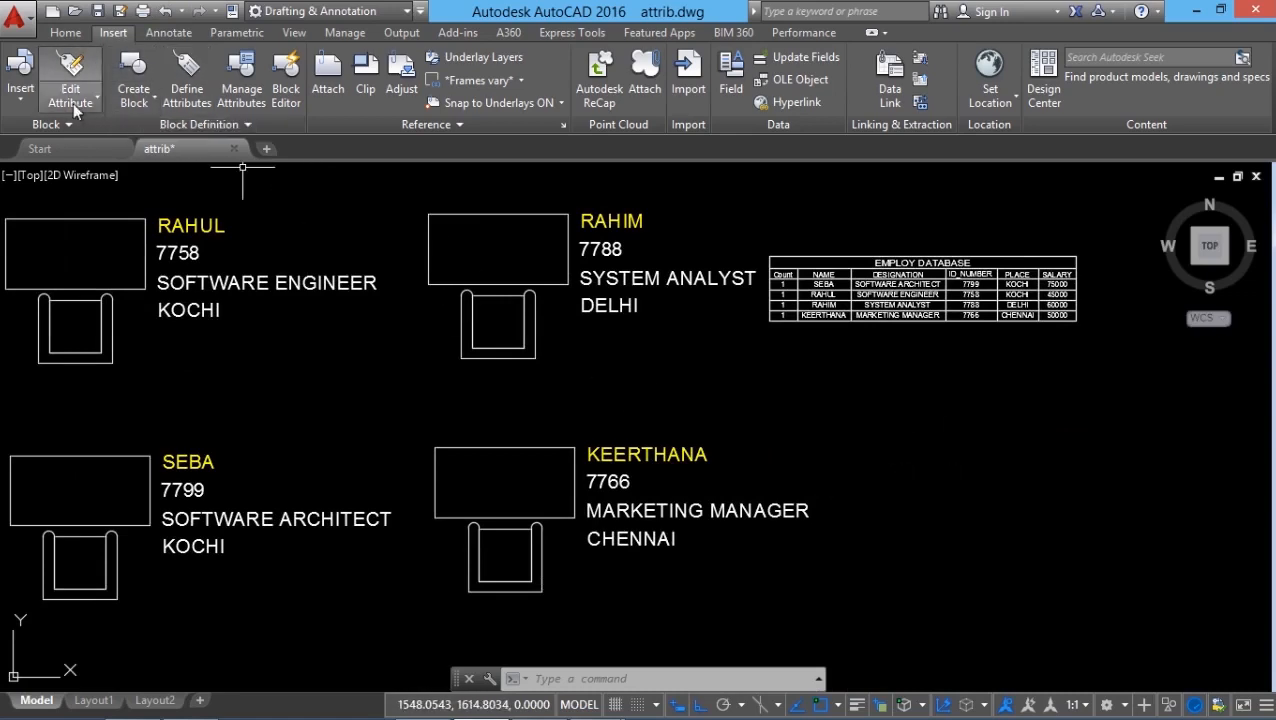
Insert an INFO block below the table, entering the employee's name, ID number, designation CAD ENGINEER and salary 60000, keeping place KOCHI.
{"action": "left_click", "coordinate": [20, 80]}
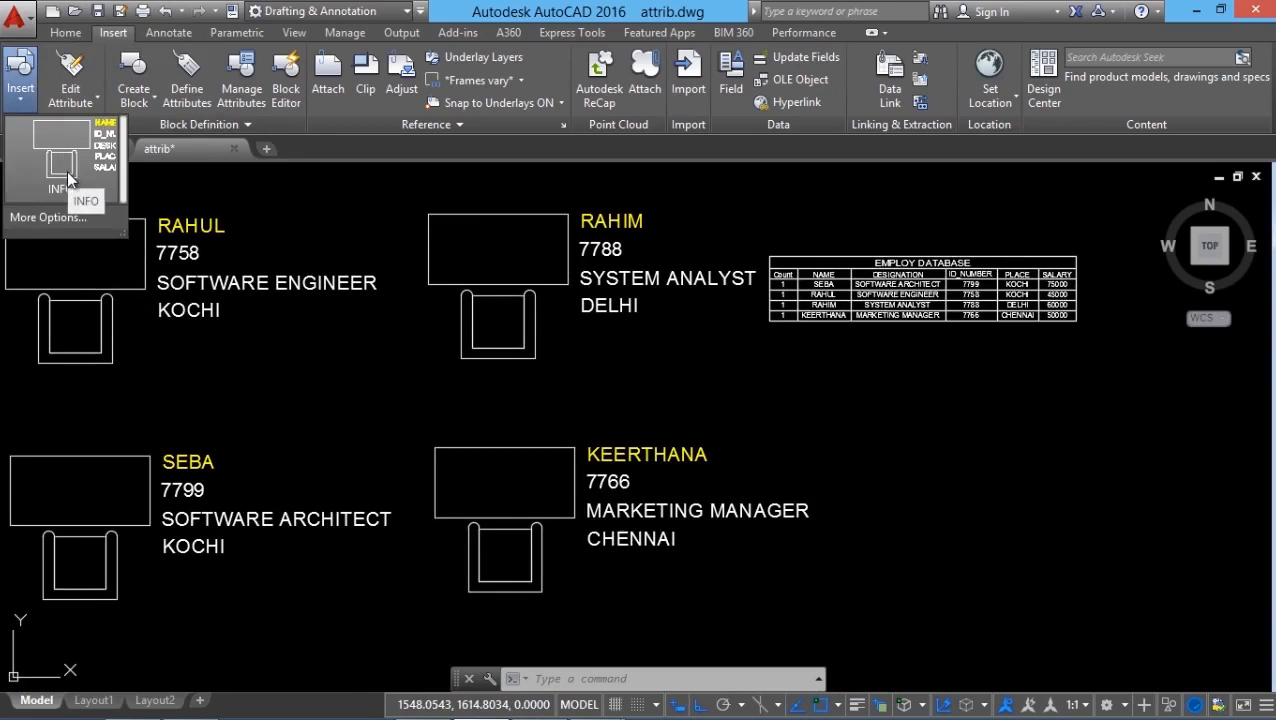
{"action": "left_click", "coordinate": [67, 170]}
{"action": "left_click", "coordinate": [864, 431]}
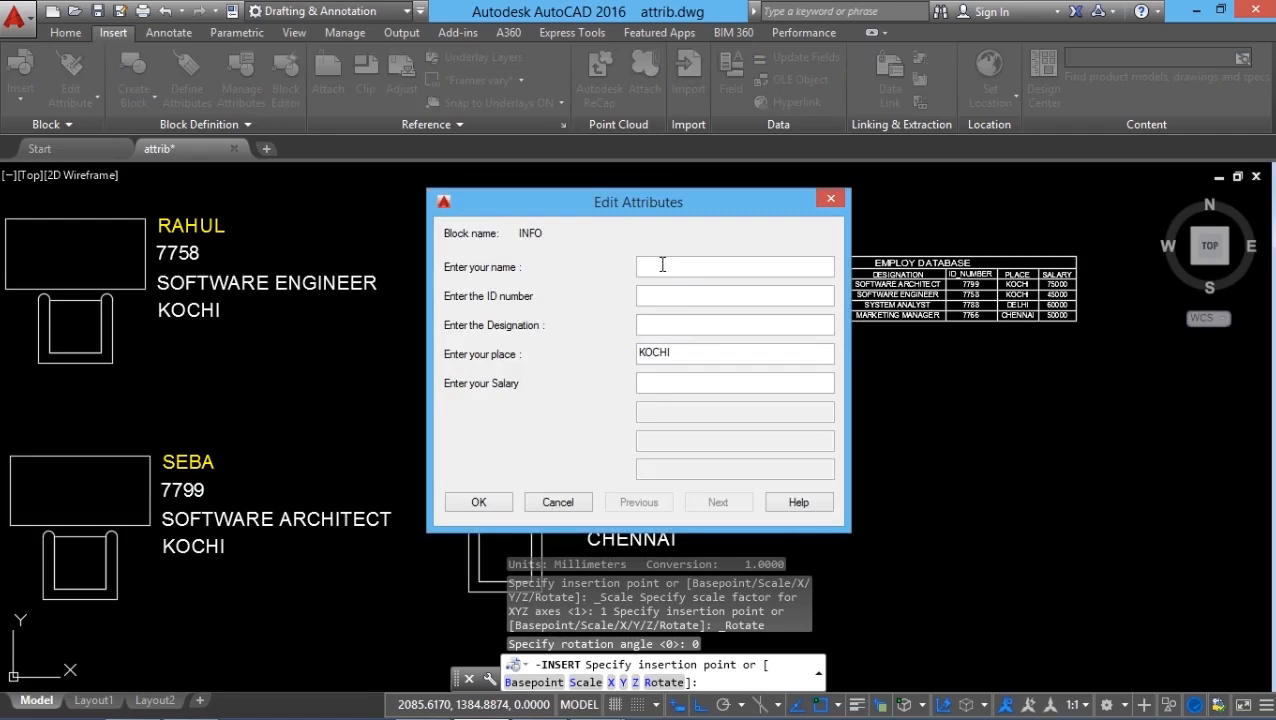
{"action": "type", "text": "STEVE"}
{"action": "left_click", "coordinate": [644, 296]}
{"action": "type", "text": "77"}
{"action": "type", "text": "59"}
{"action": "type", "text": "CAD ENGINEER"}
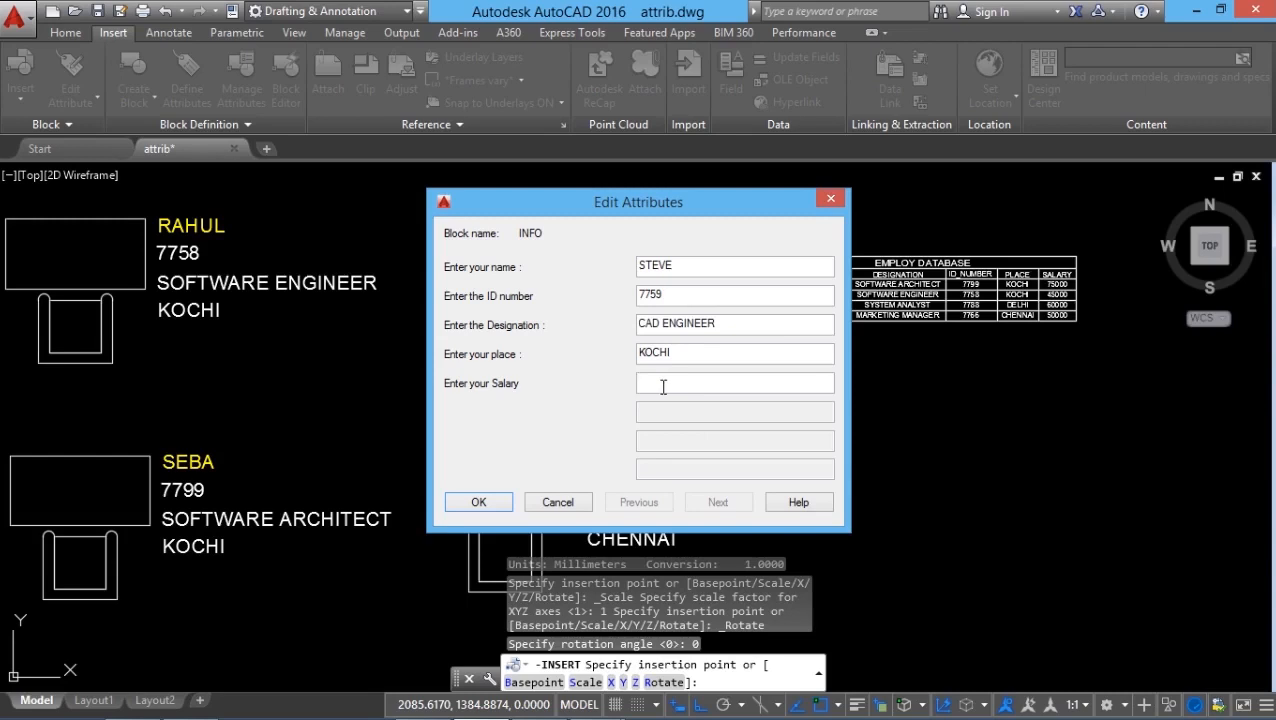
{"action": "type", "text": "80000"}
{"action": "left_click", "coordinate": [500, 505]}
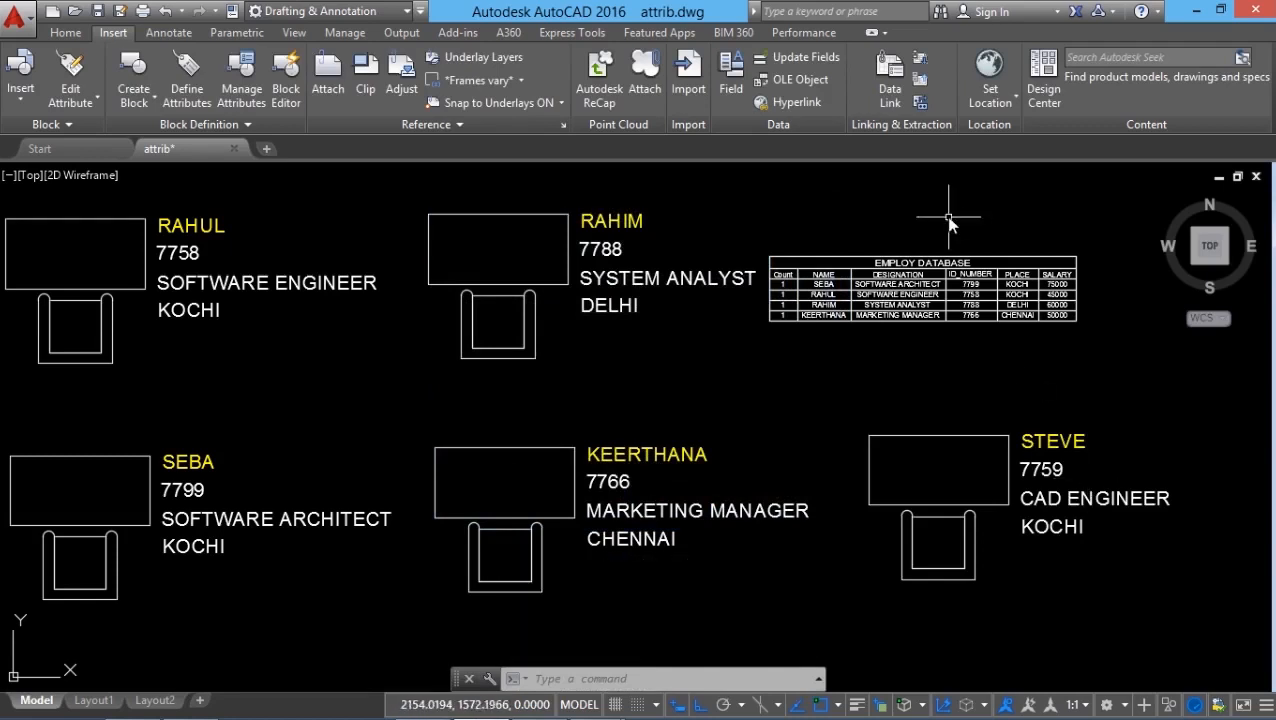
Update the EMPLOY DATABASE table's data link so it includes the new CAD engineer's block.
{"action": "scroll", "coordinate": [963, 208], "scroll_direction": "up", "scroll_amount": 2}
{"action": "middle_click_drag", "start_coordinate": [952, 258], "coordinate": [890, 257]}
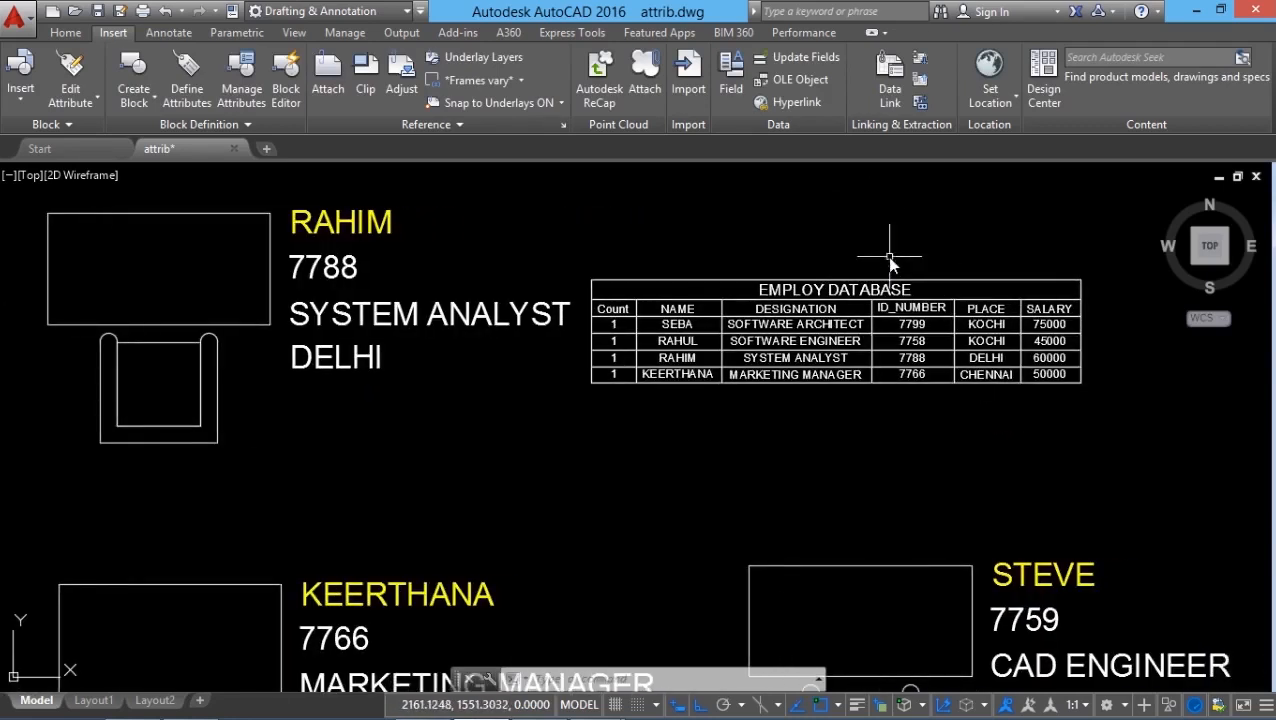
{"action": "left_click", "coordinate": [921, 58]}
{"action": "left_click", "coordinate": [936, 386]}
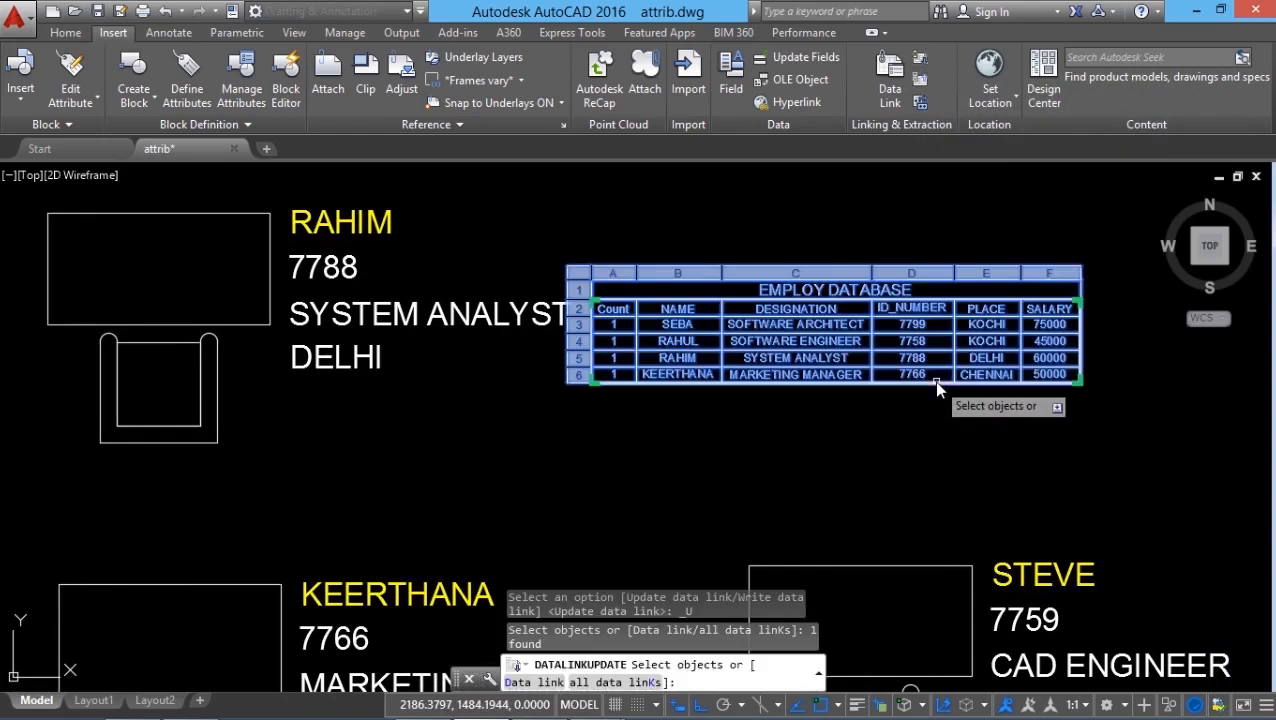
{"action": "right_click", "coordinate": [942, 466]}
{"action": "left_click", "coordinate": [983, 479]}
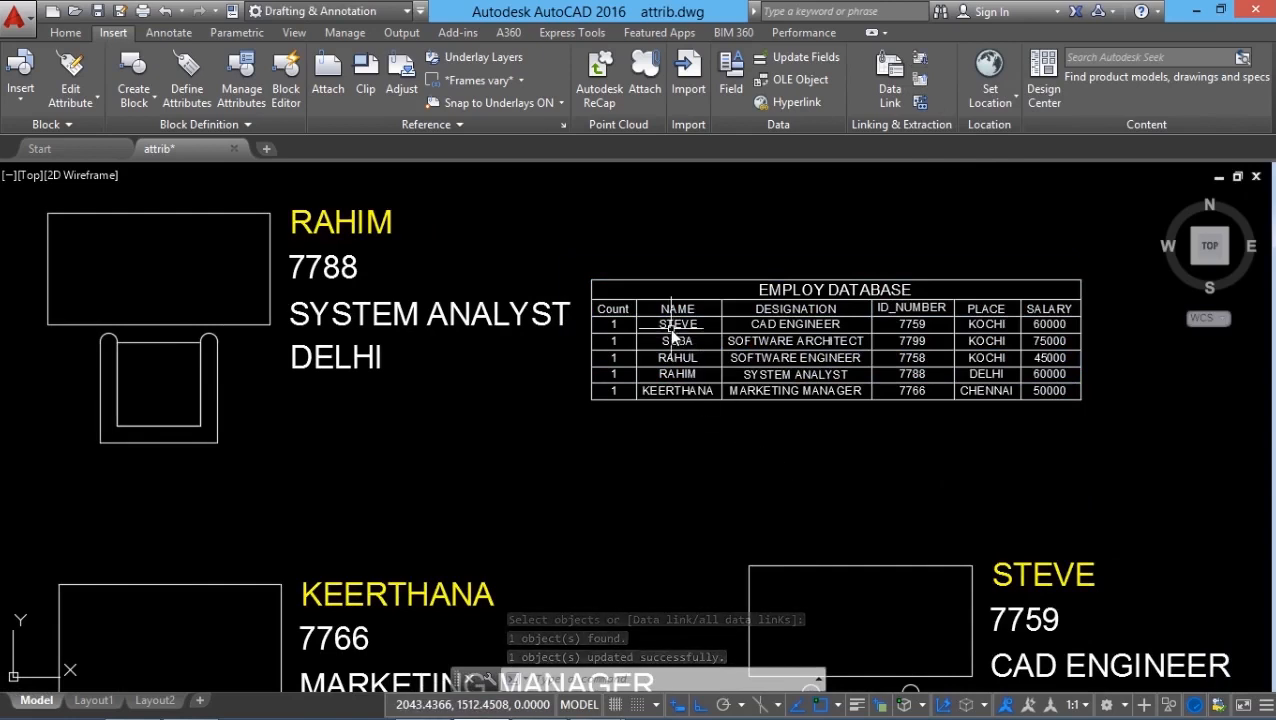
{"action": "scroll", "coordinate": [1105, 526], "scroll_direction": "up", "scroll_amount": 1}
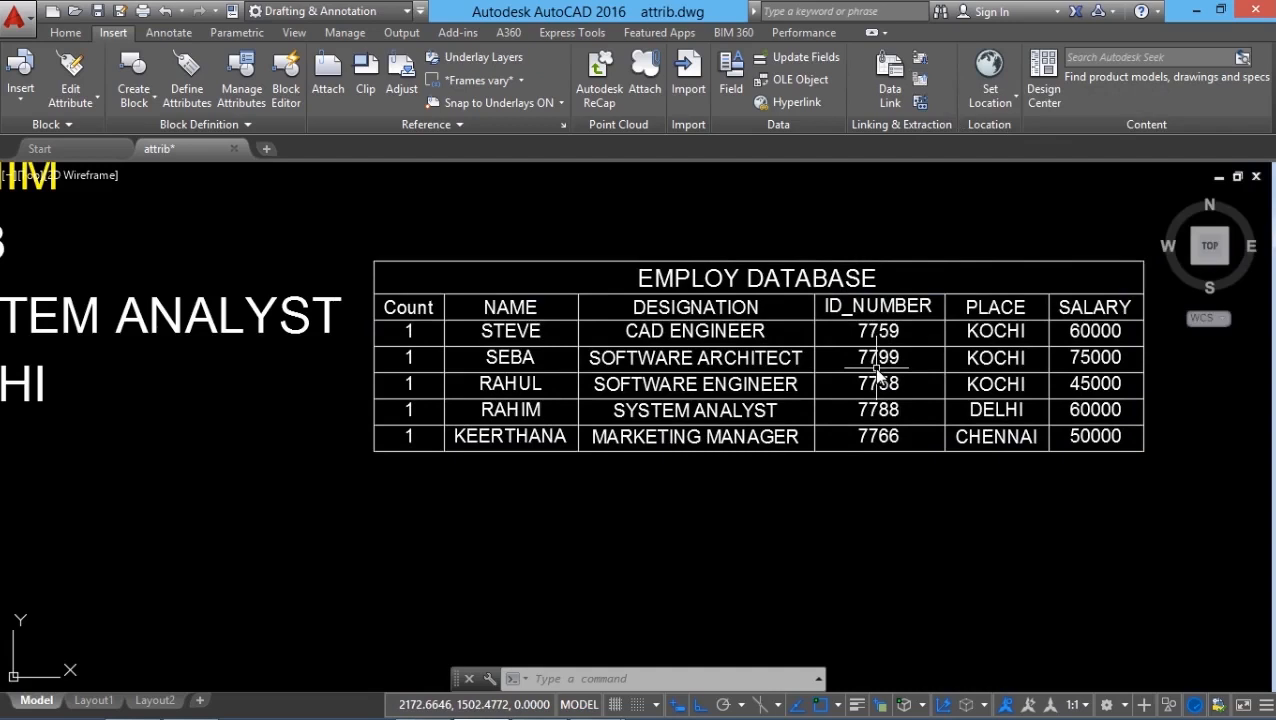
{"action": "scroll", "coordinate": [877, 372], "scroll_direction": "down", "scroll_amount": 2}
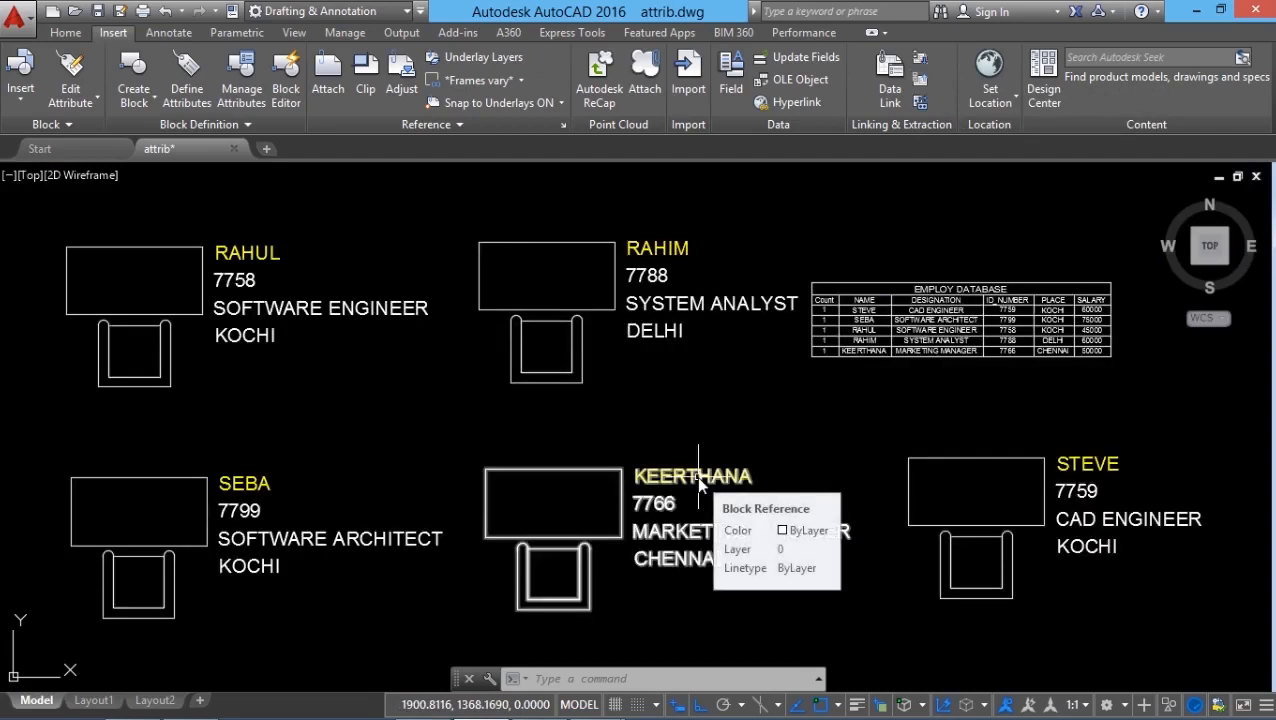